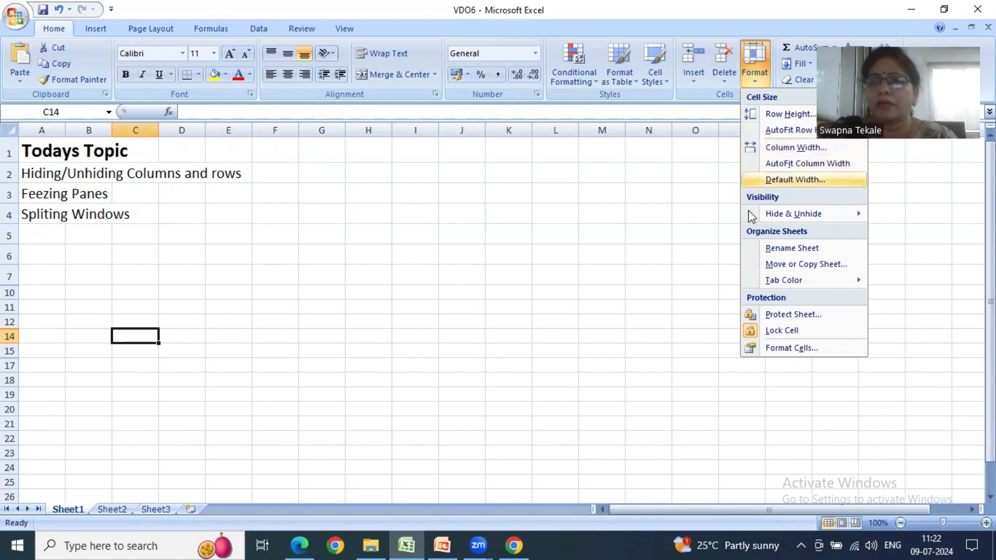
mouse_move(750, 217)
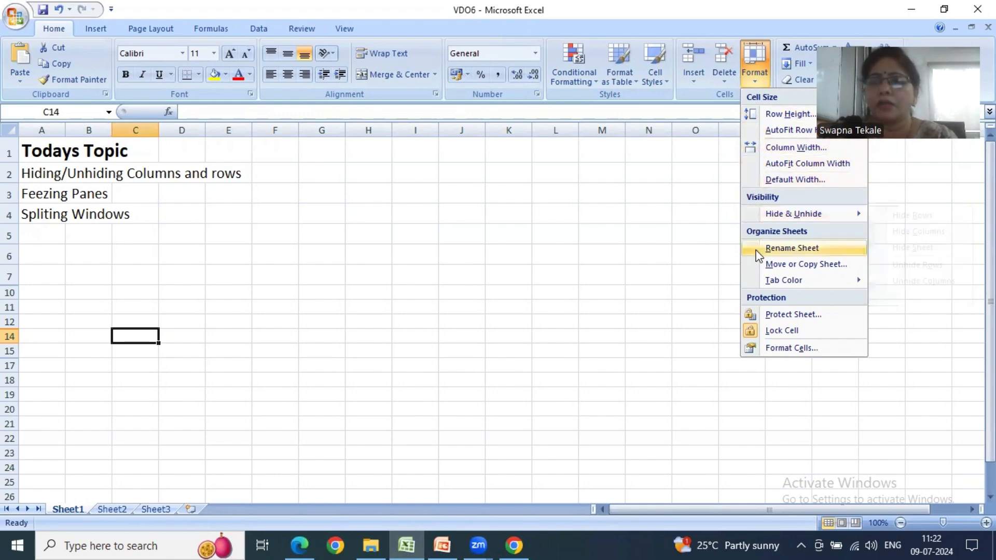
mouse_move(754, 285)
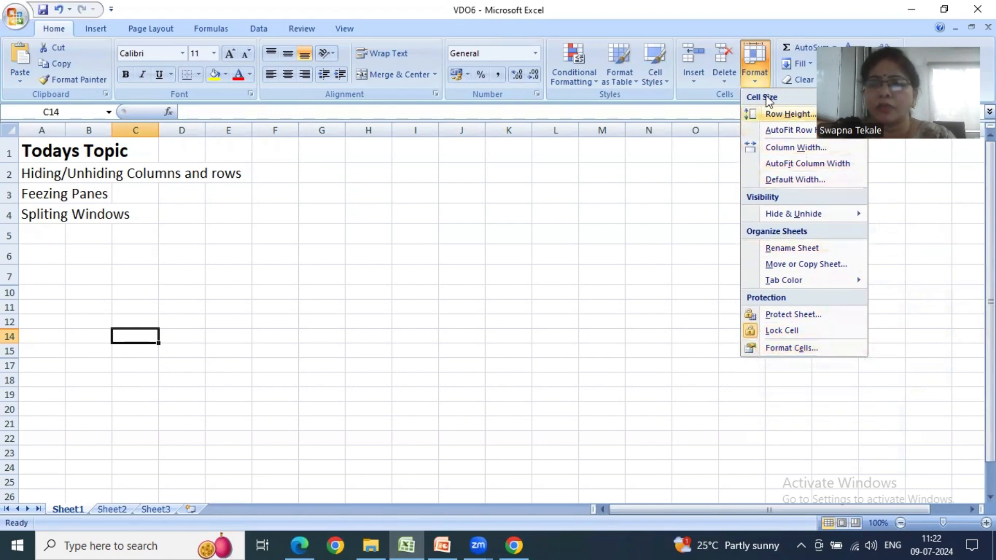
left_click(607, 289)
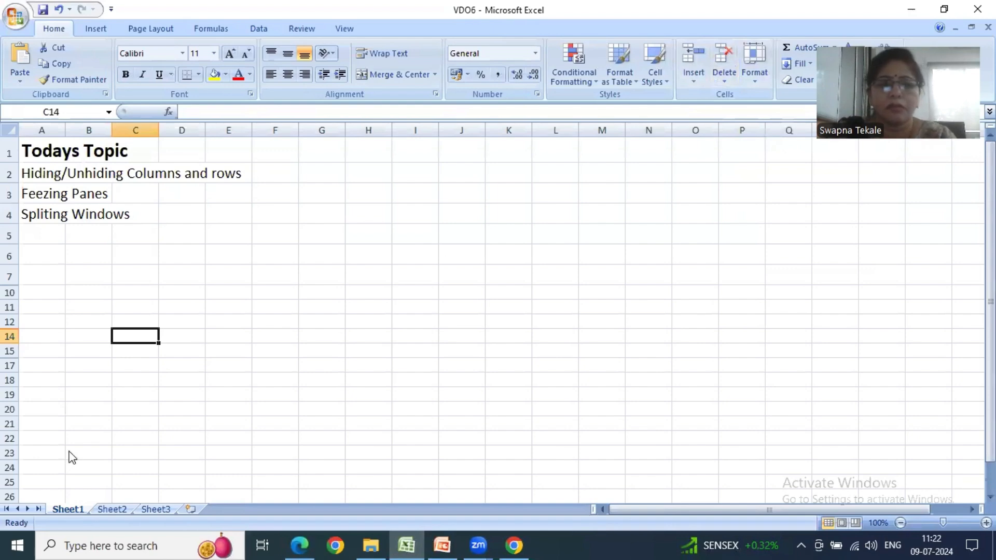
key("alt+Tab")
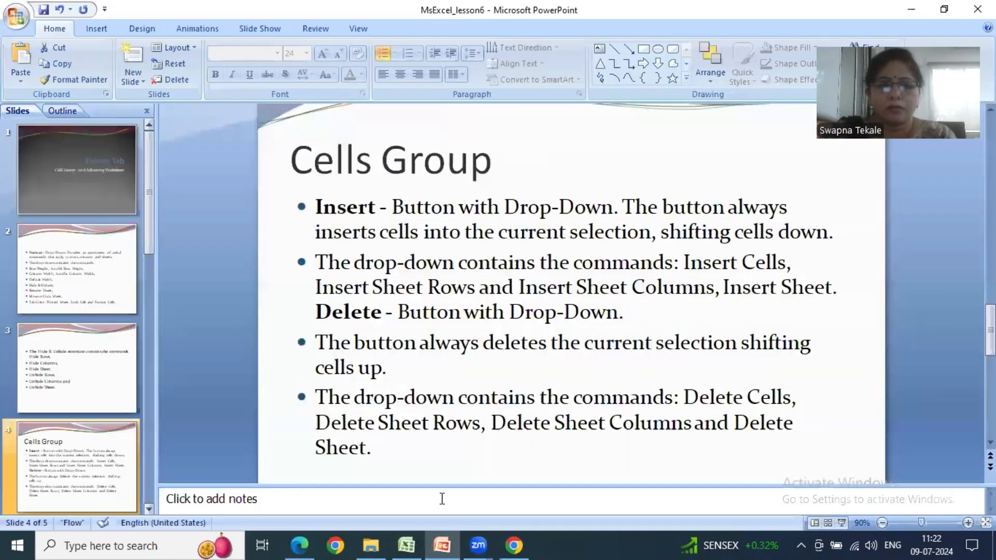
left_click(407, 544)
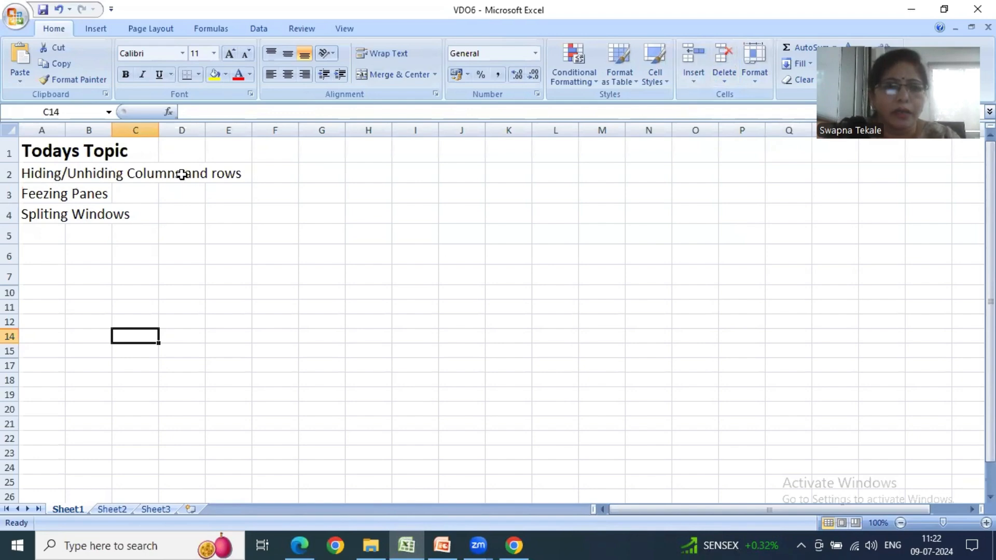
- Hide column G on Sheet1
left_click(329, 171)
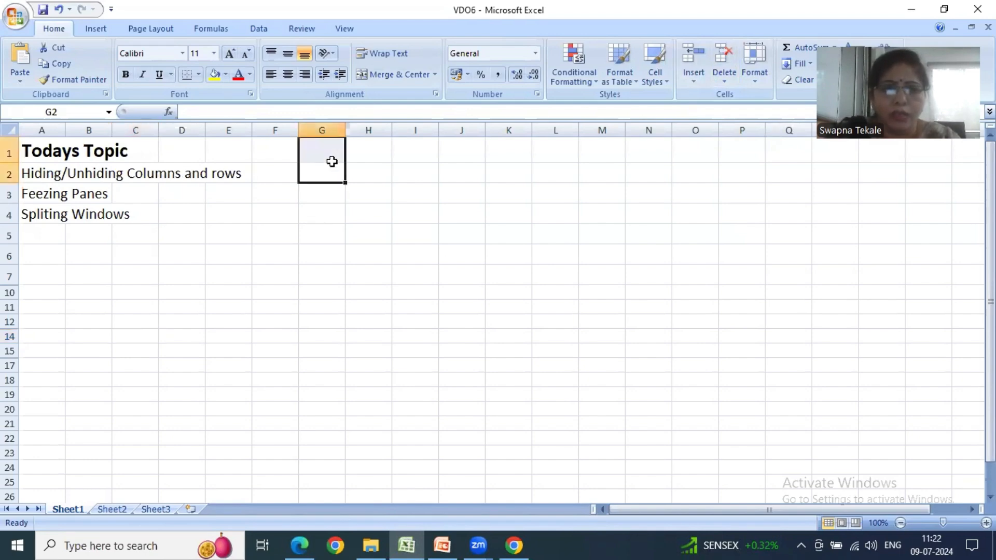
left_click(323, 131)
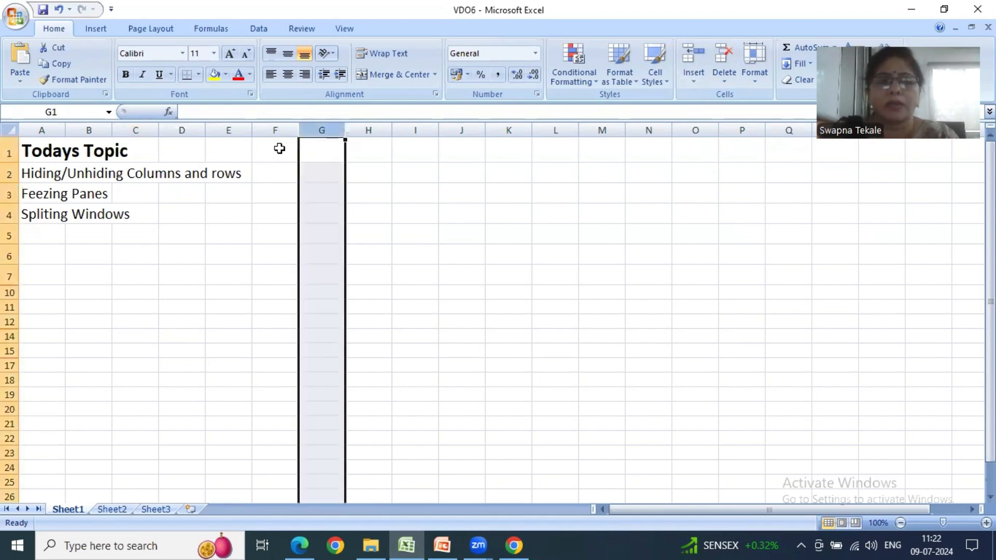
right_click(321, 130)
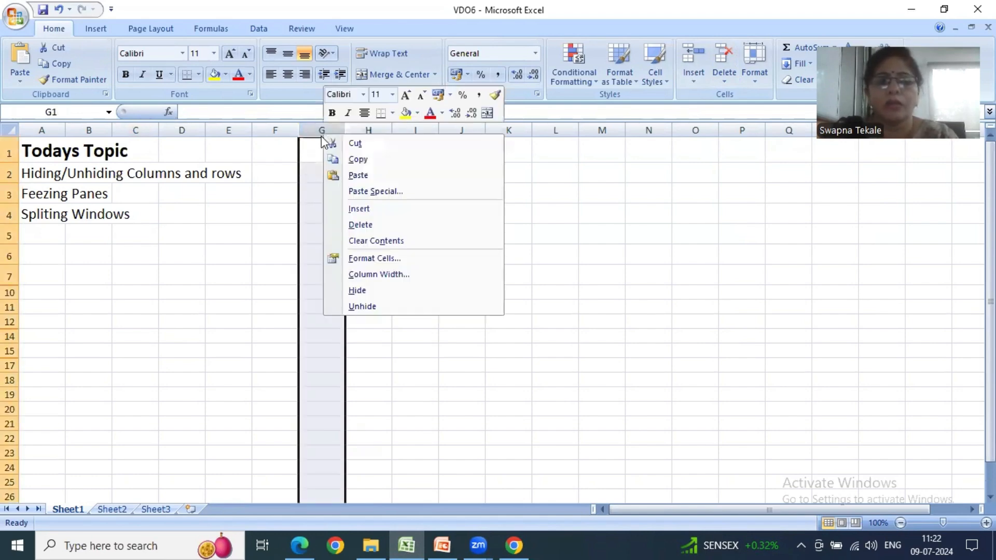
left_click(350, 291)
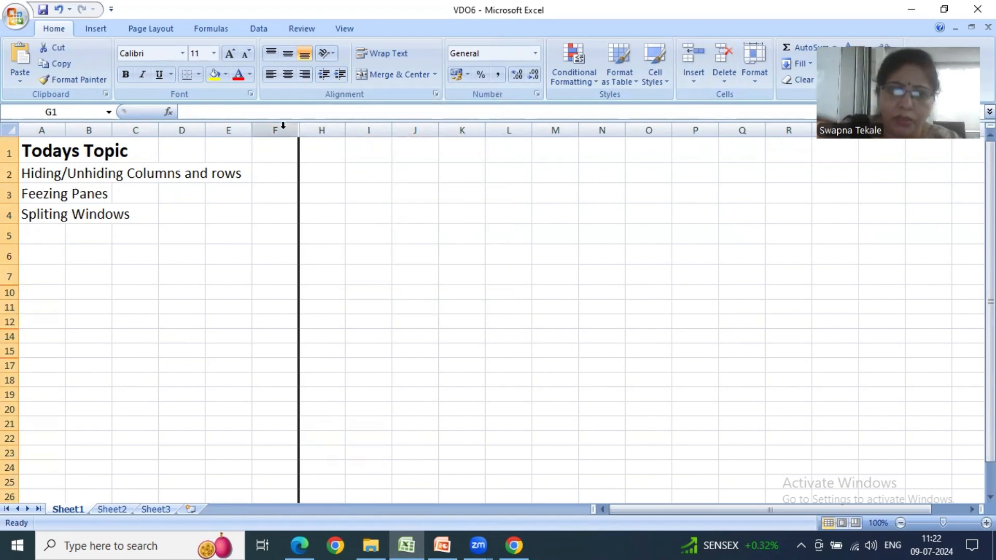
- Unhide column G by selecting its neighbouring columns F and H, and clear the column selection
left_click_drag(284, 126, 306, 128)
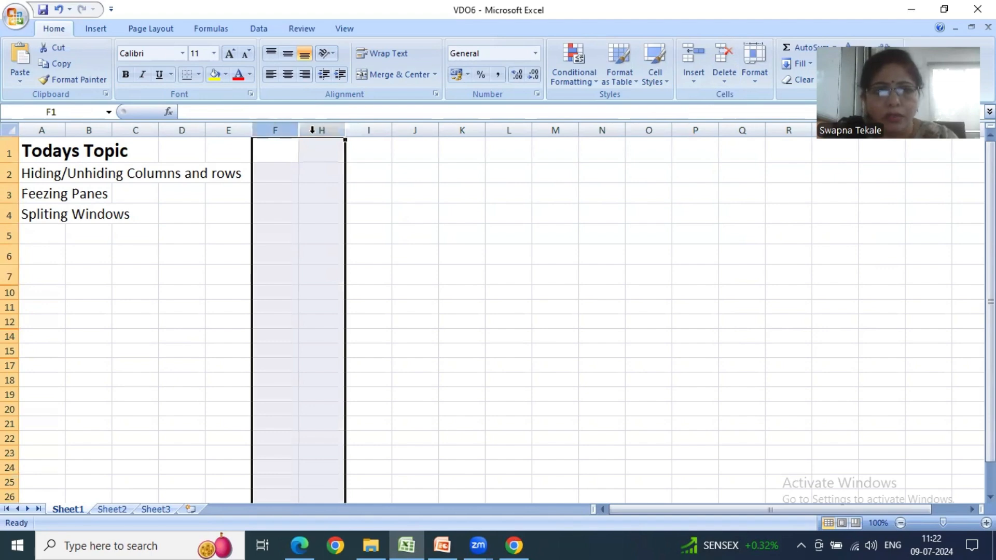
right_click(312, 130)
left_click(350, 305)
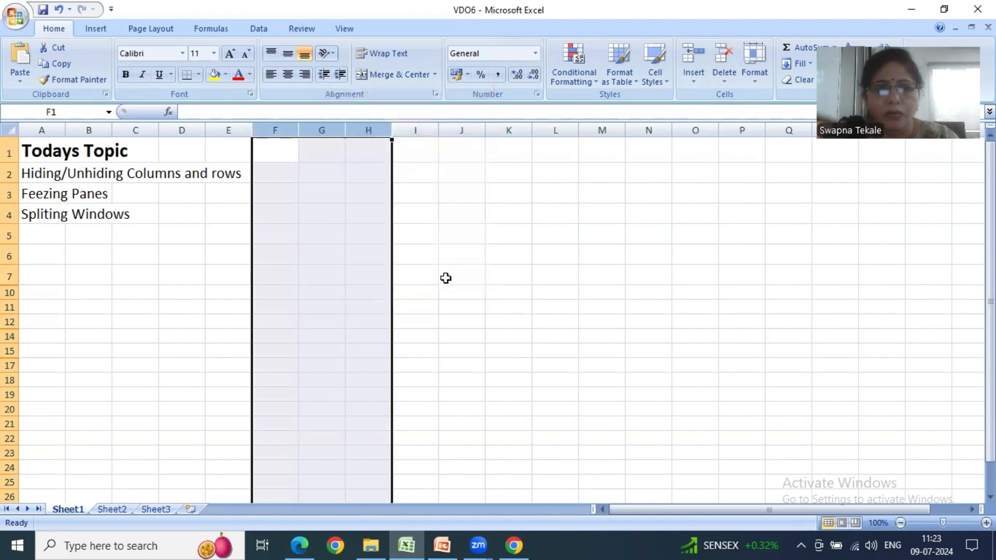
left_click(446, 278)
left_click(317, 147)
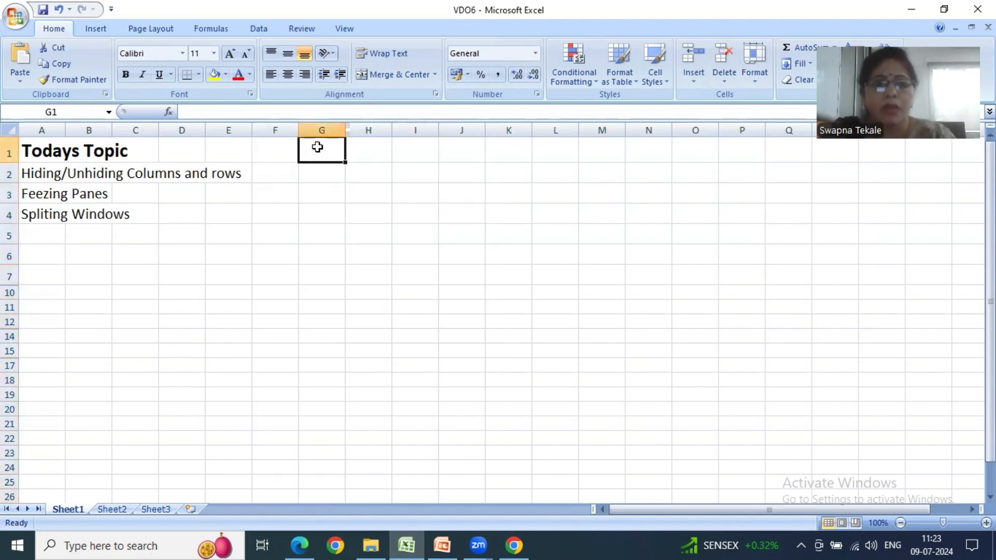
- Hide column B on Sheet1
left_click_drag(60, 130, 145, 129)
left_click(95, 127)
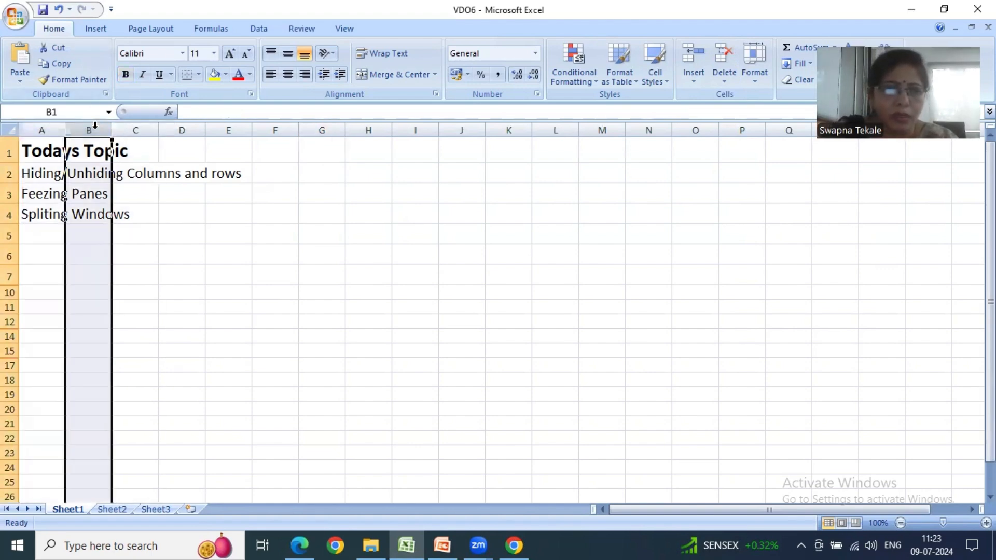
right_click(95, 127)
left_click(125, 286)
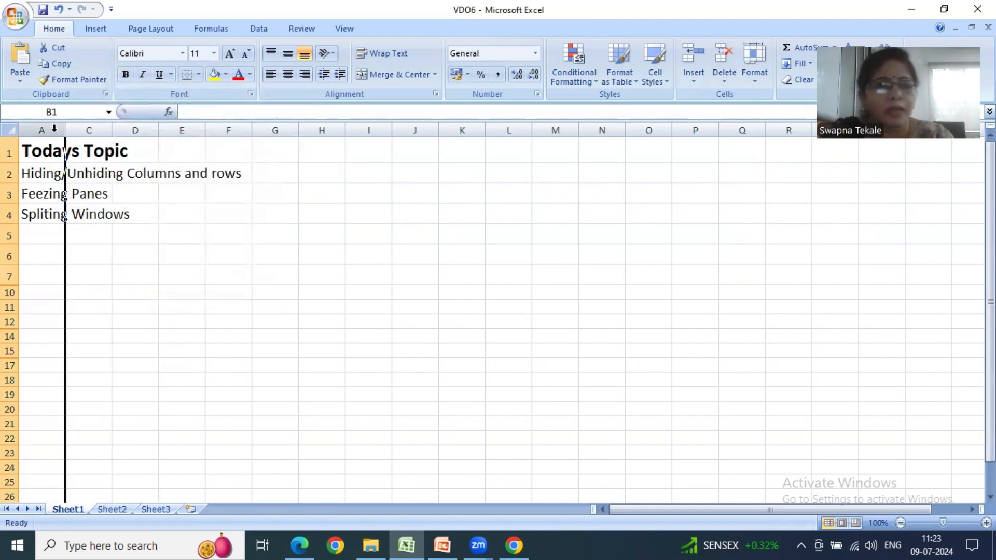
- Unhide column B by selecting its neighbouring columns A and C, and clear the column selection
left_click_drag(54, 128, 88, 129)
right_click(87, 130)
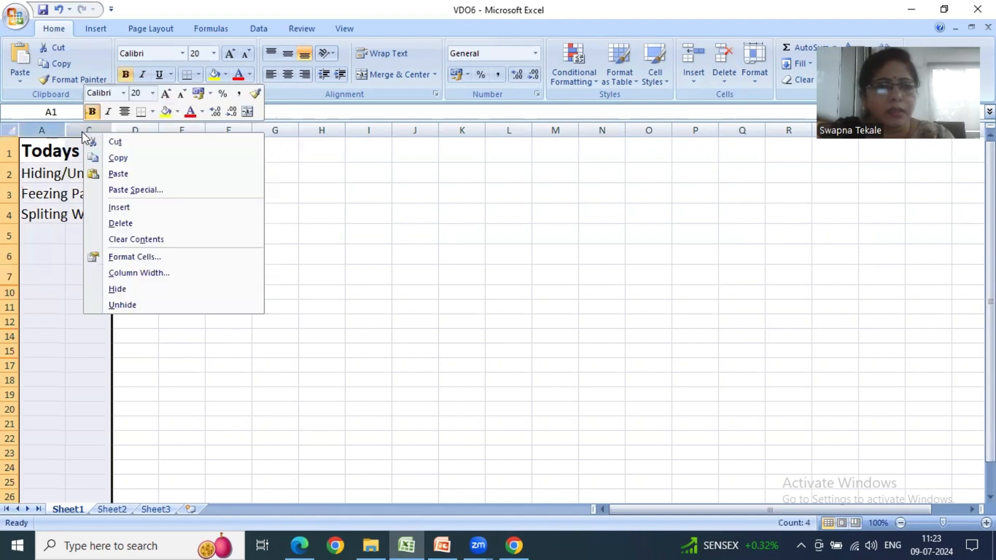
left_click(123, 305)
left_click(240, 251)
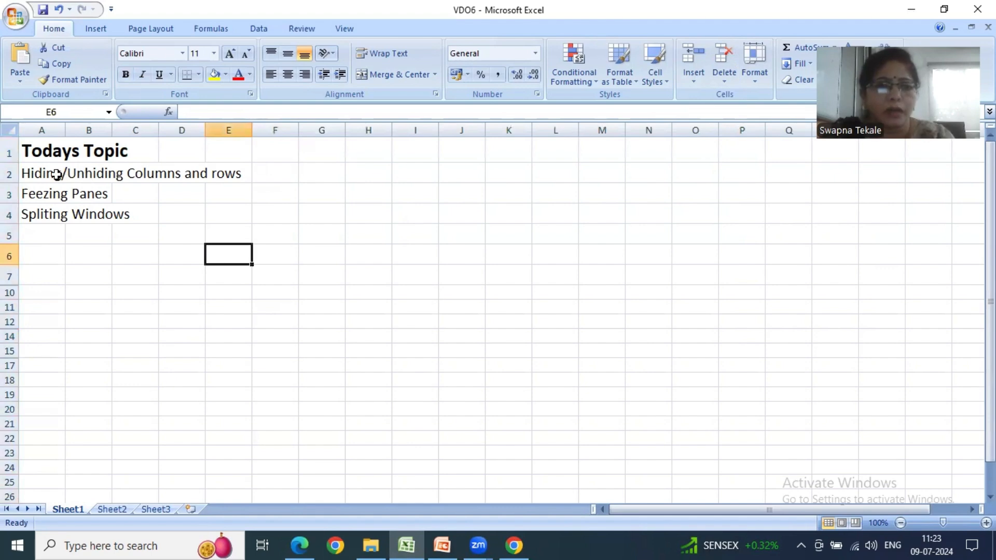
left_click(145, 175)
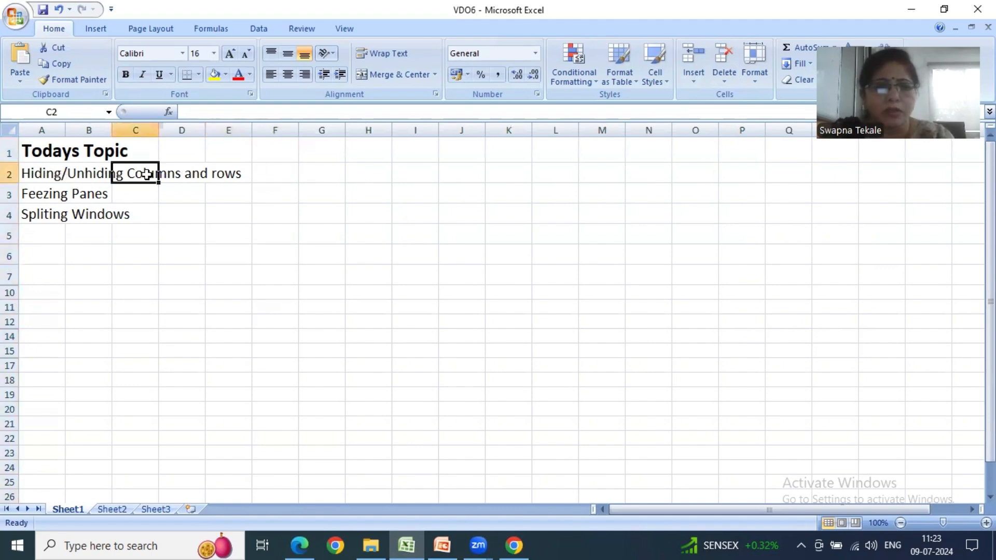
left_click(364, 190)
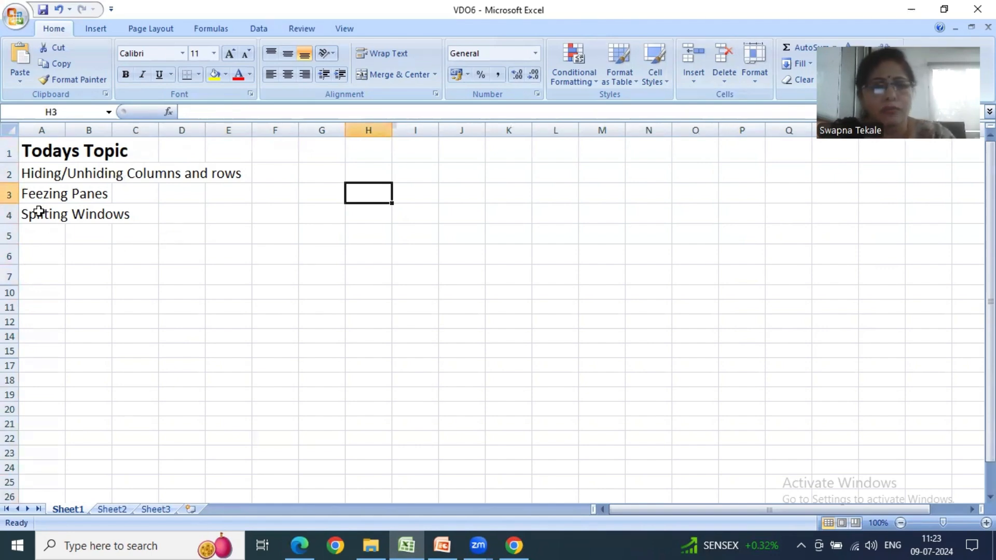
- Hide row 3, which holds the "Feezing Panes" entry, and deselect it
right_click(10, 194)
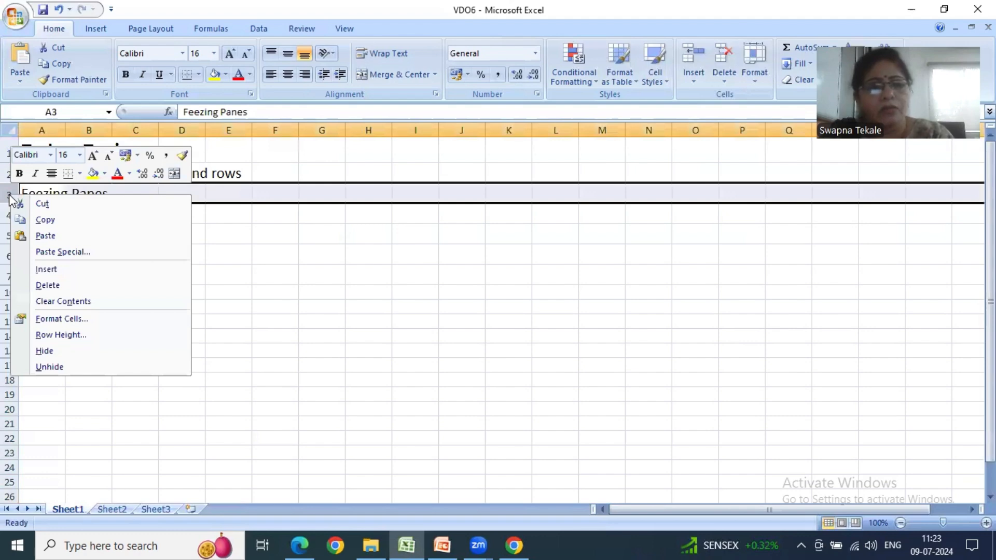
key("Escape")
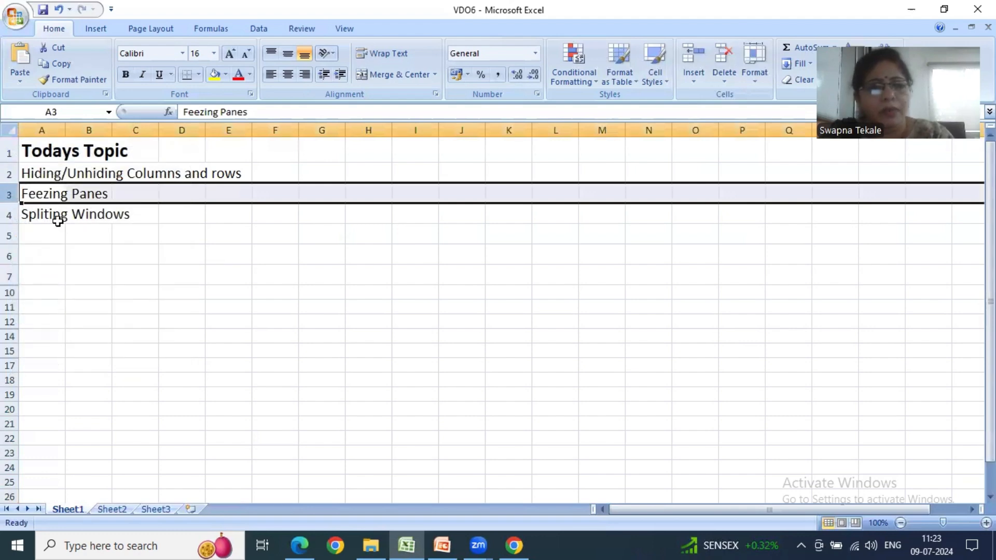
right_click(10, 195)
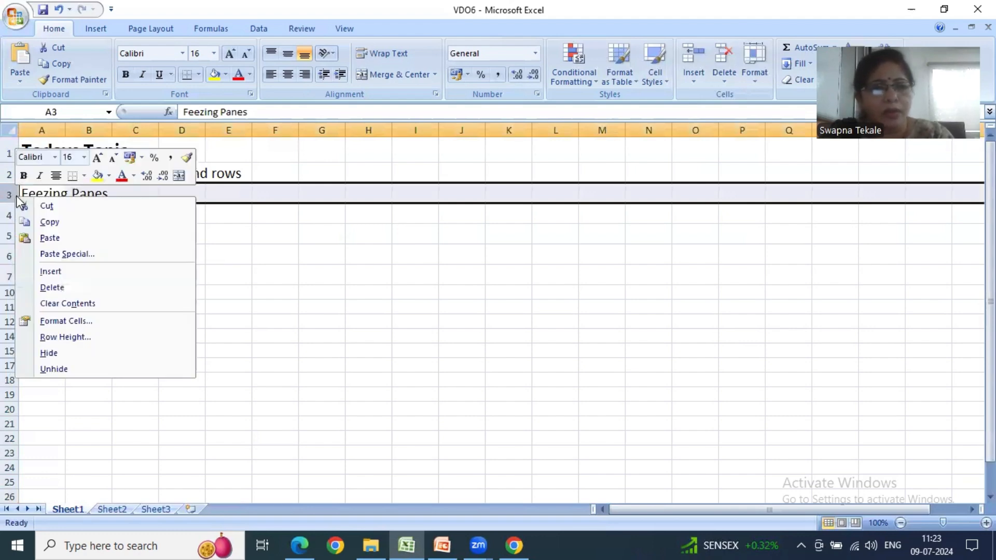
left_click(73, 353)
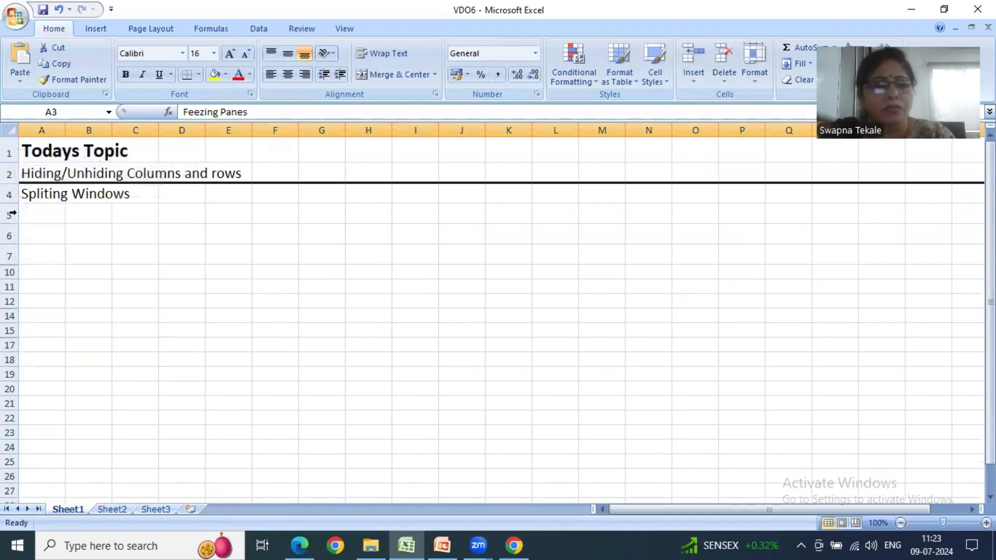
left_click(116, 236)
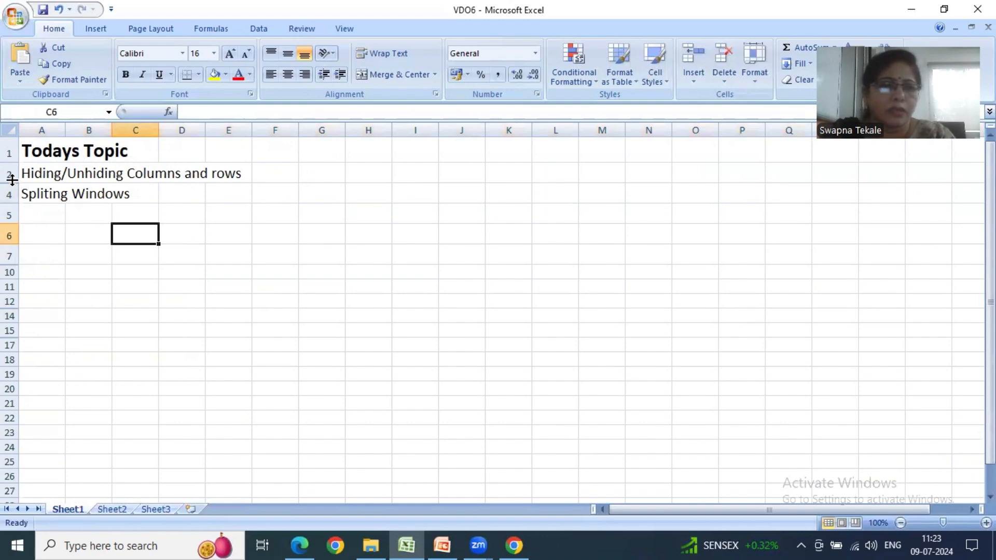
- Select the entire sheet and unhide all of its hidden rows
left_click_drag(9, 173, 11, 190)
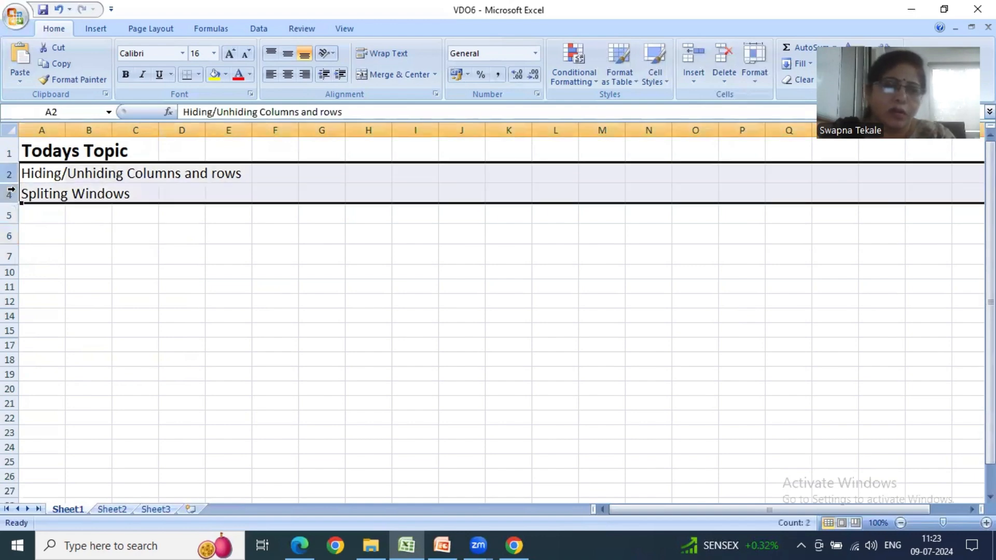
left_click(11, 128)
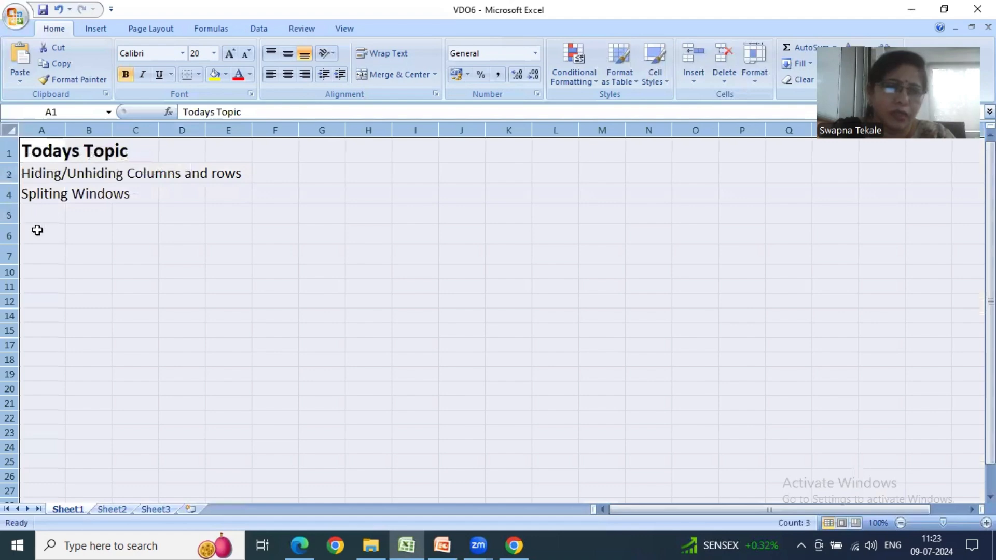
right_click(11, 193)
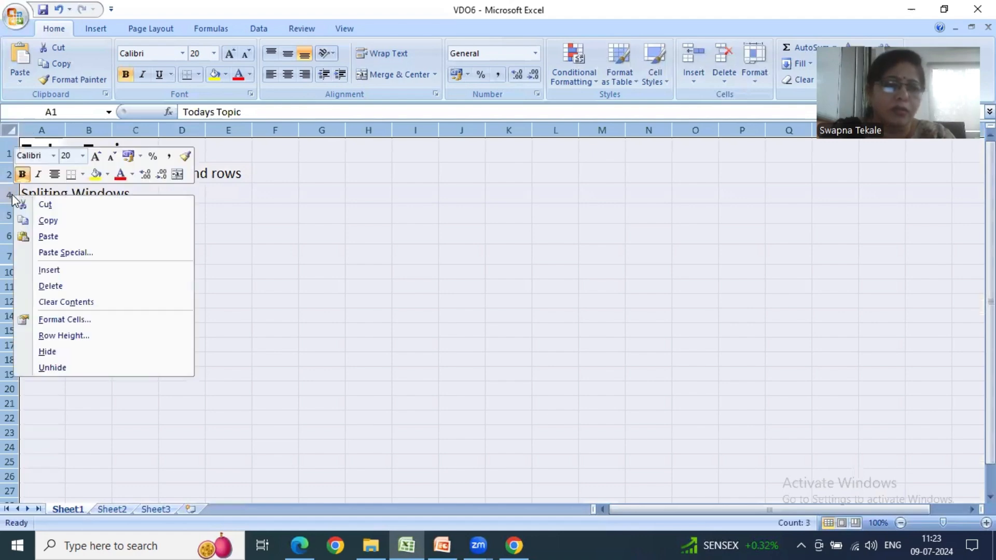
left_click(80, 368)
left_click(152, 355)
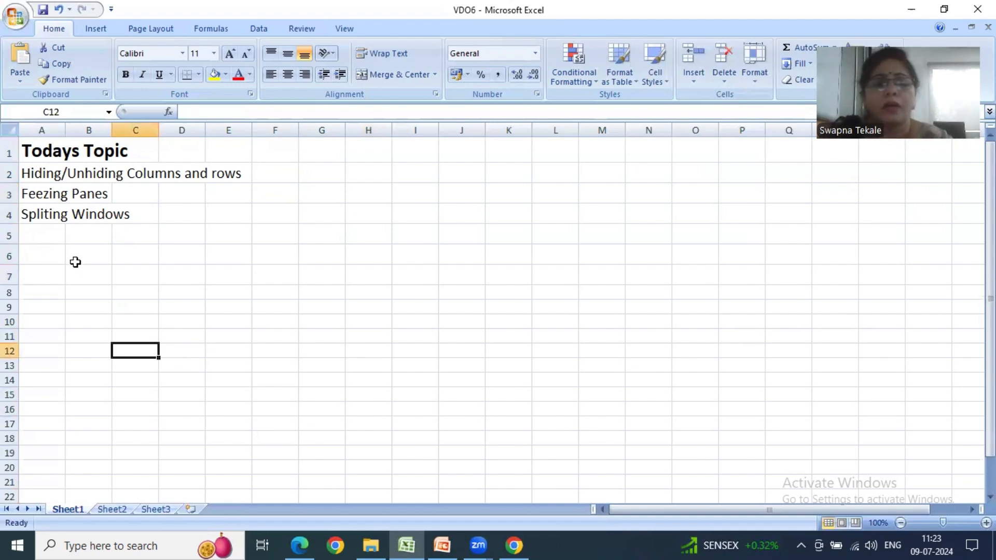
- Select the non-adjacent rows 7, 11 and 15 together and hide them
key("Right")
key("Right")
key("Right")
key("Right")
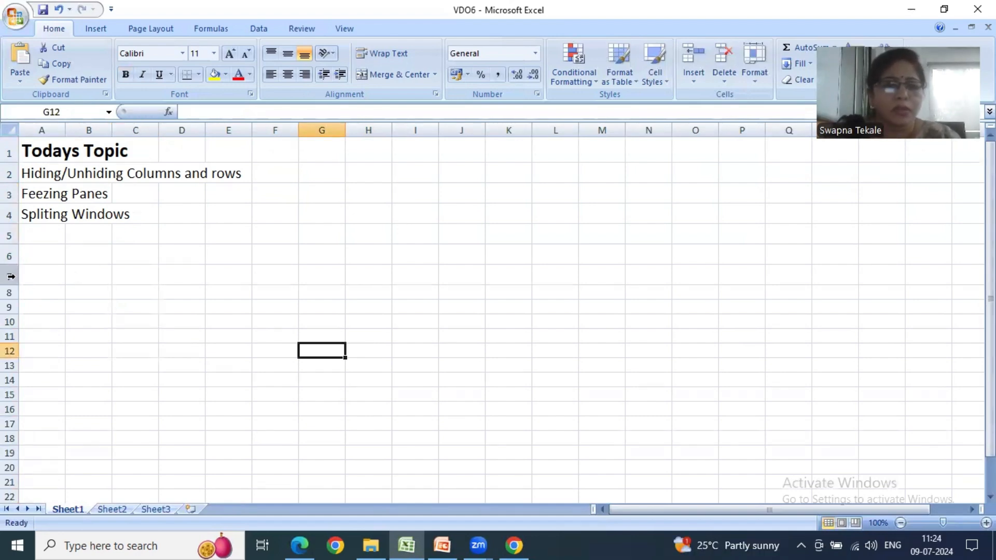
left_click(10, 276)
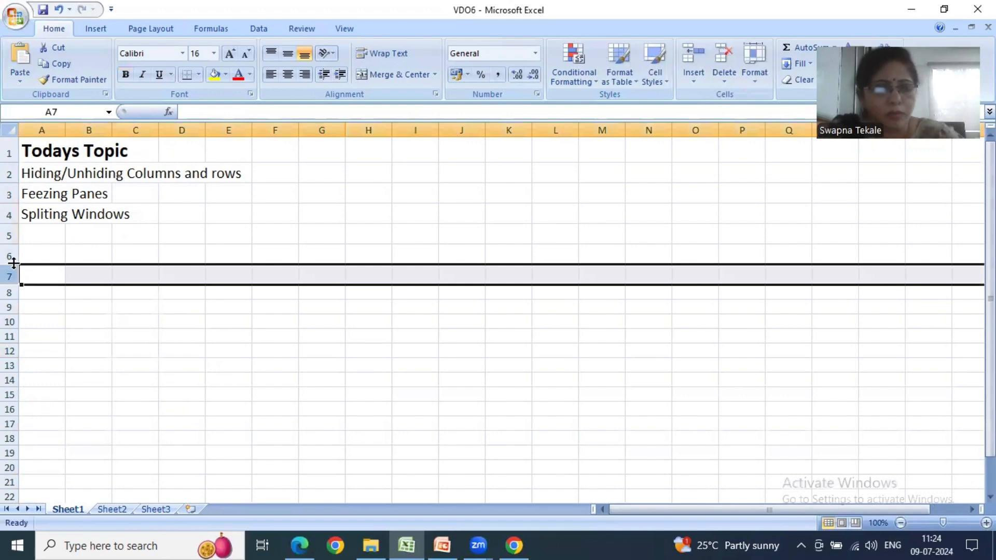
left_click(9, 336)
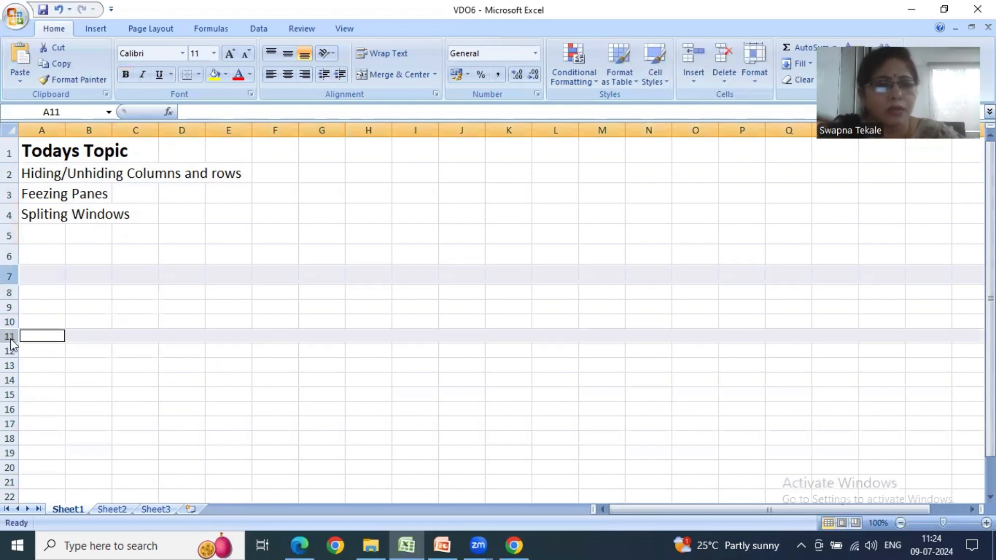
left_click(10, 395, "ctrl")
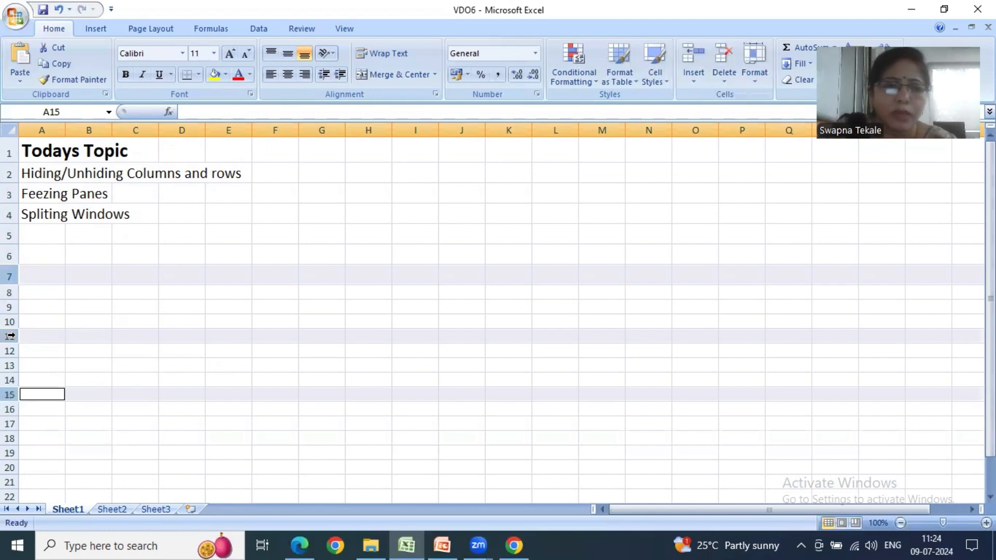
right_click(11, 278)
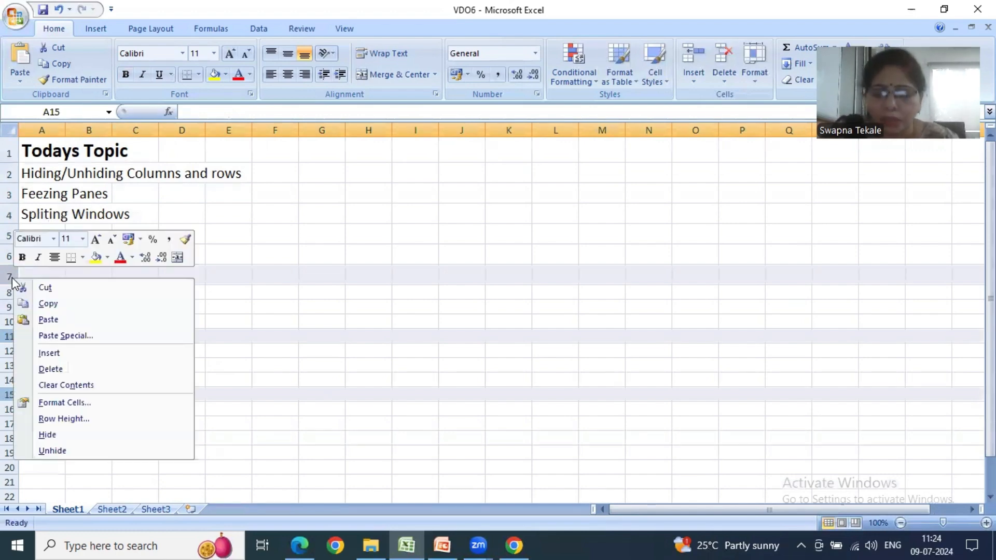
left_click(47, 437)
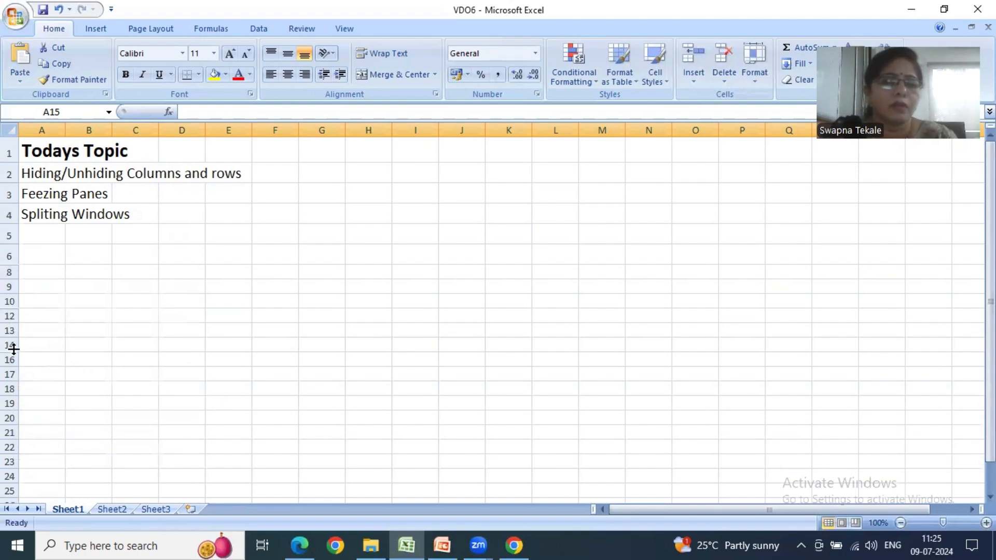
- Unhide the hidden rows within the range from row 5 to row 19
left_click_drag(11, 237, 11, 403)
right_click(11, 239)
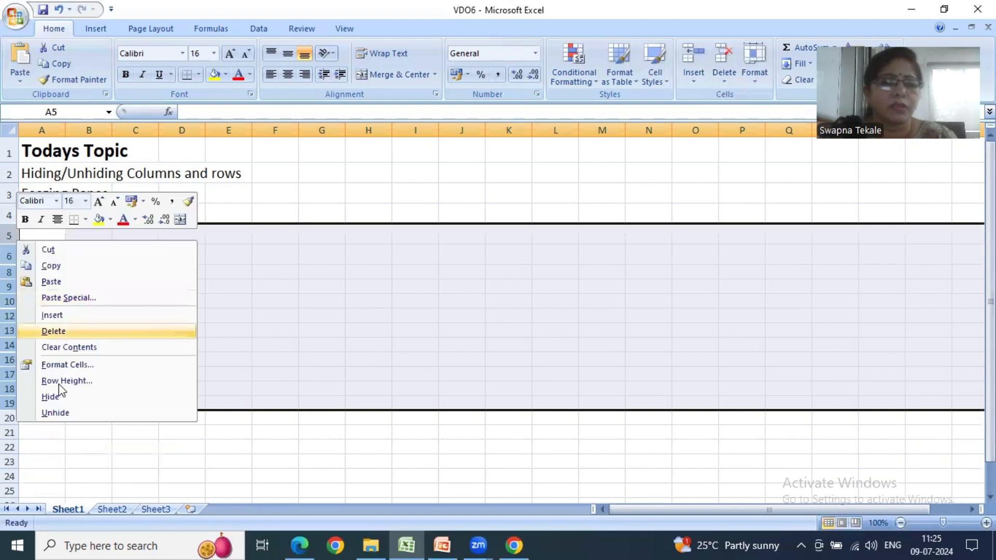
left_click(58, 413)
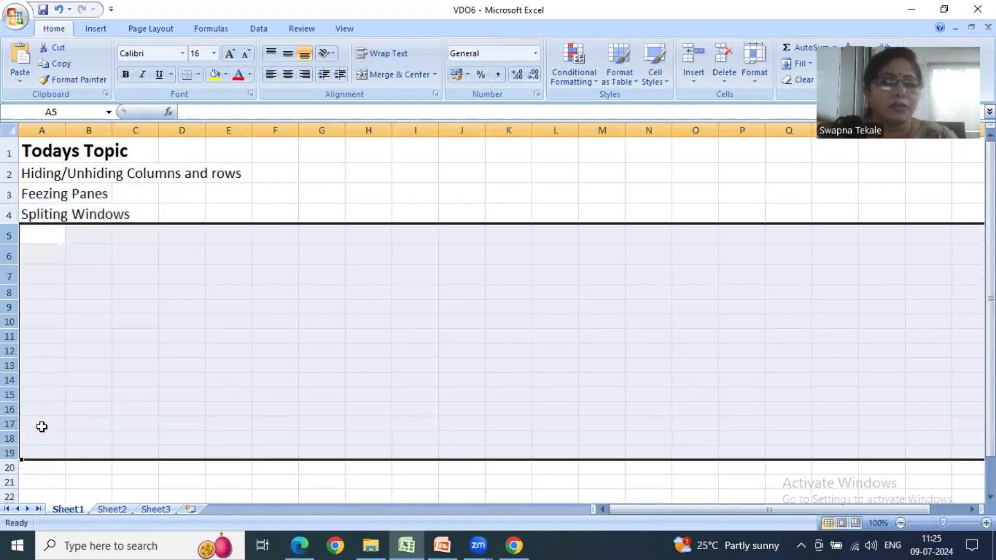
left_click(130, 407)
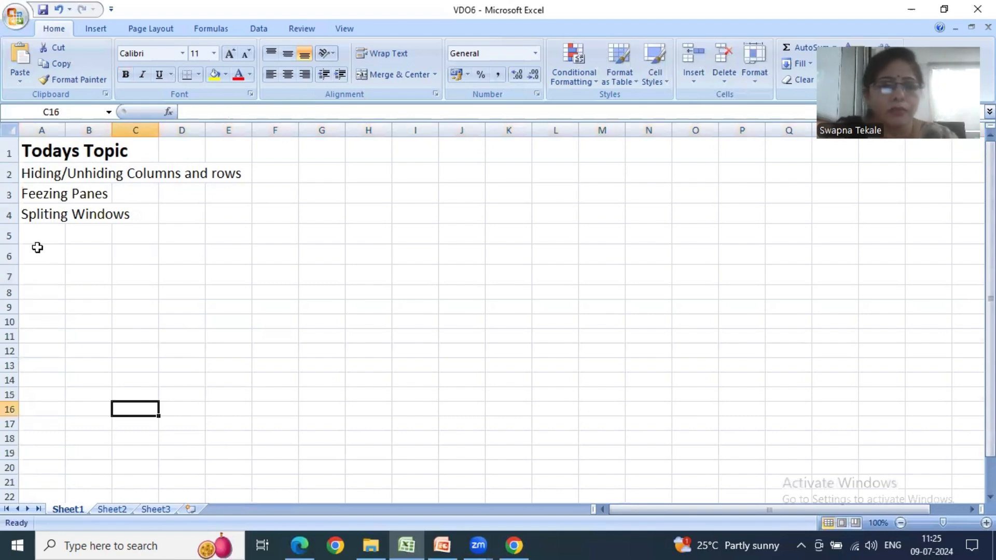
left_click(171, 276)
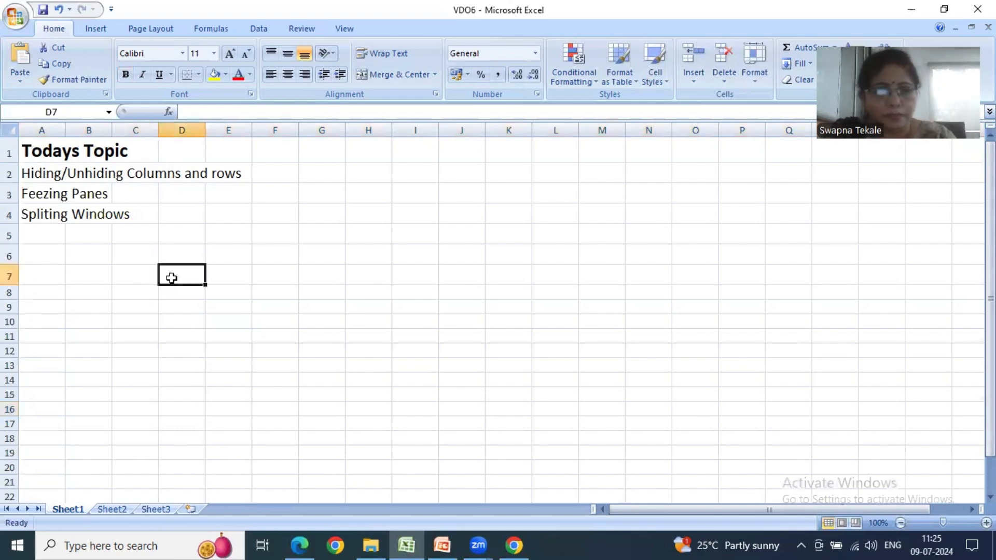
left_click(56, 200)
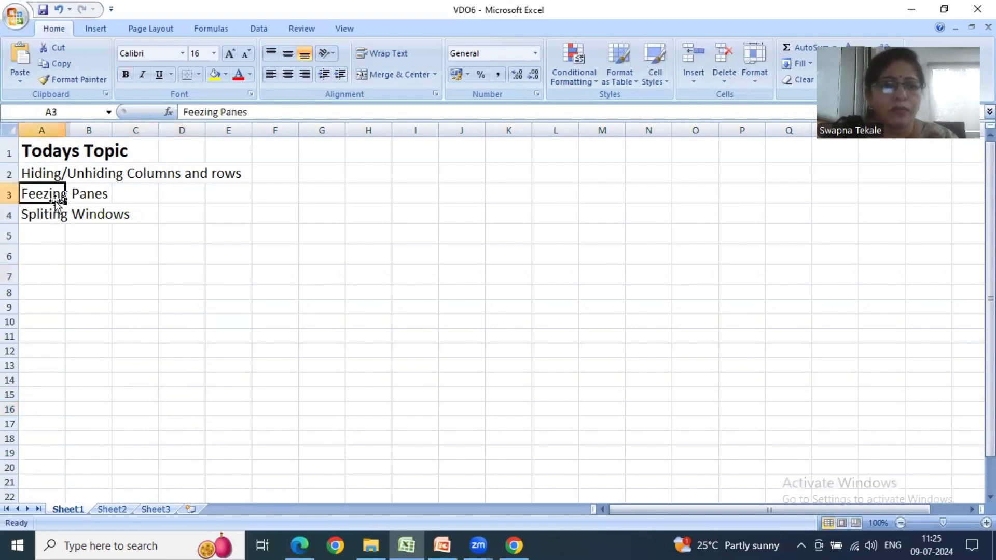
left_click(125, 306)
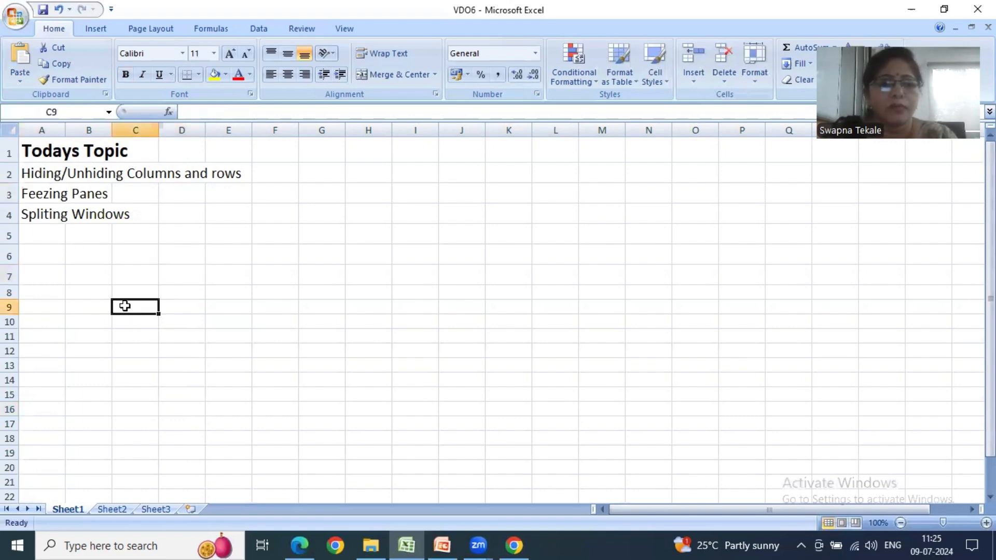
- Freeze the top row of Sheet1, which holds the "Todays Topic" heading
left_click(335, 30)
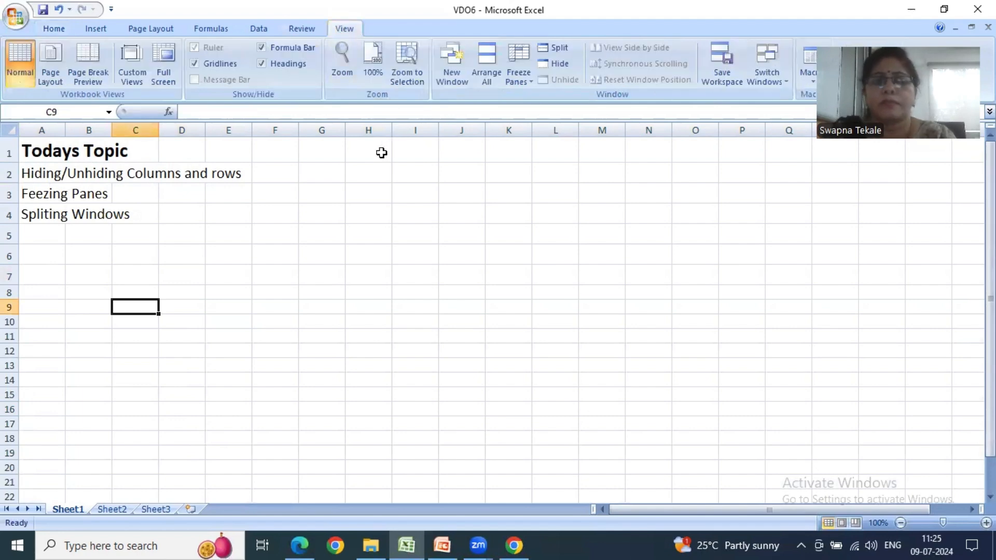
left_click(526, 80)
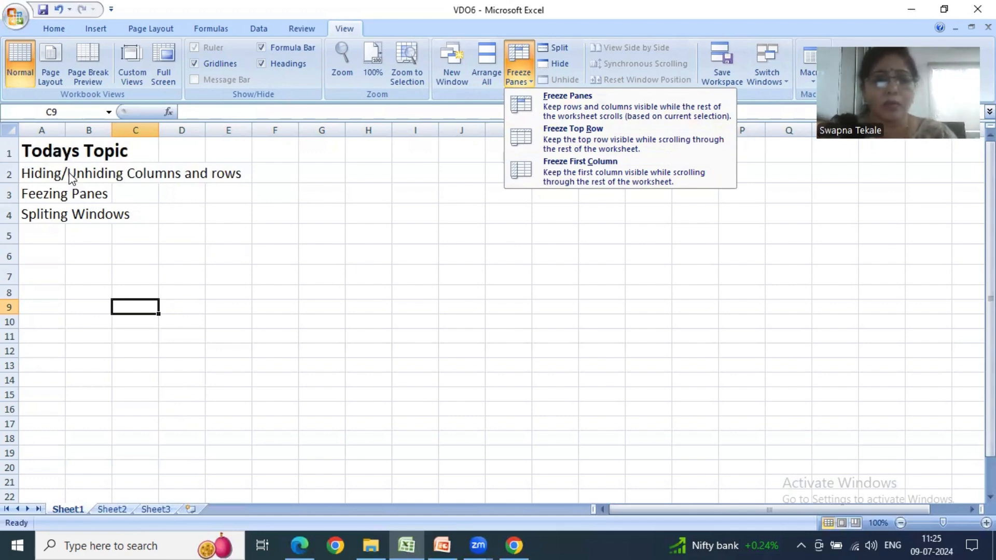
left_click(558, 146)
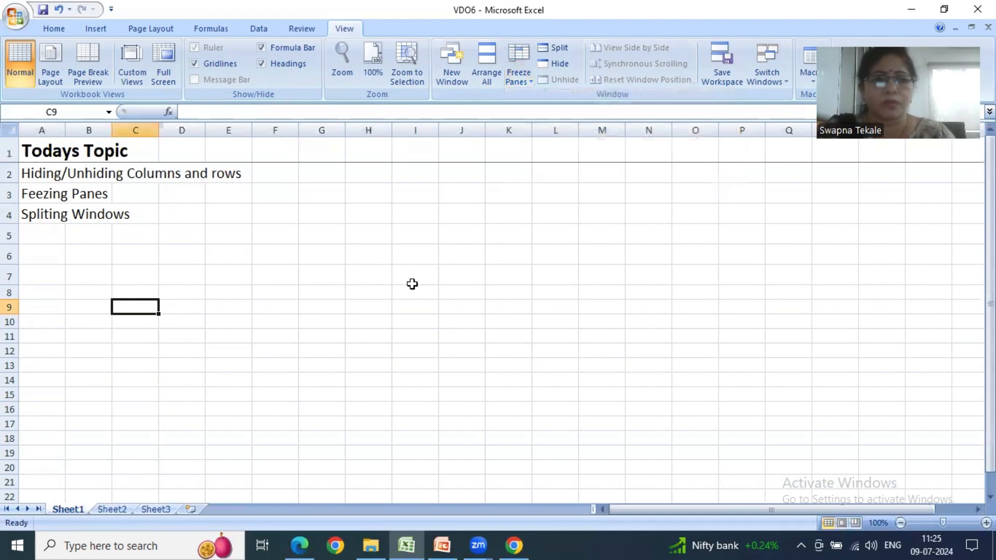
left_click(412, 280)
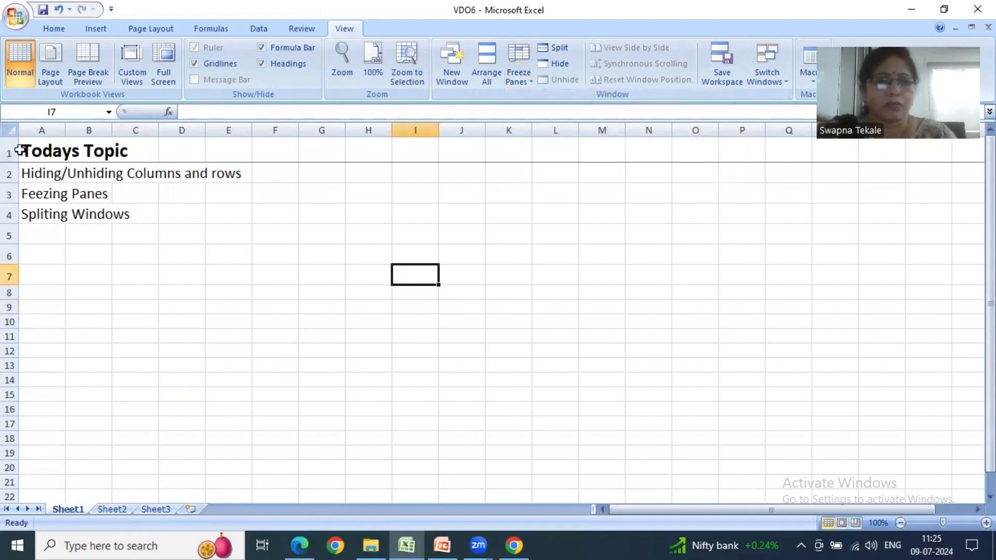
- Examine how the frozen "Todays Topic" row behaves while moving through the rows below it, using row 22 as a reference
scroll(187, 277, "down", 18)
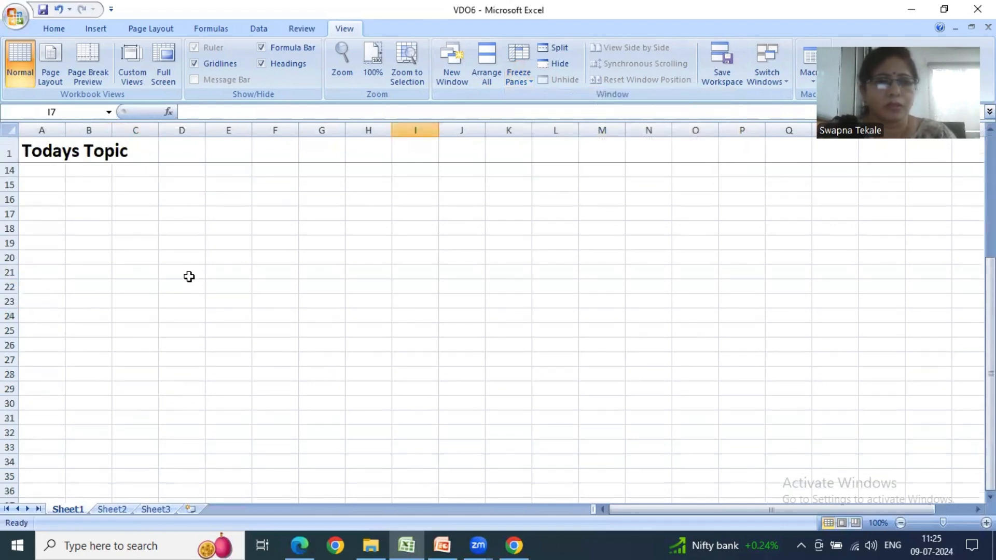
scroll(189, 276, "up", 18)
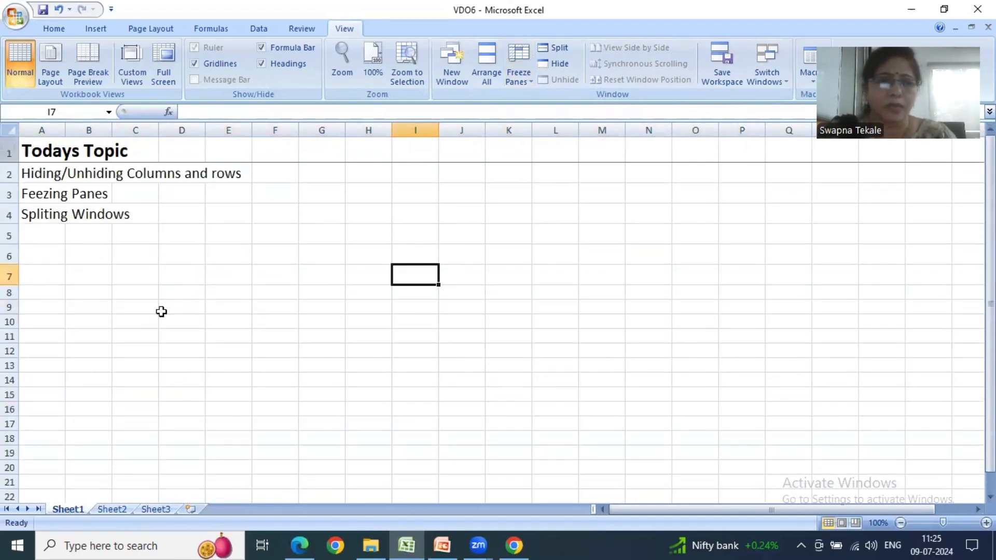
scroll(182, 282, "down", 15)
scroll(231, 277, "up", 6)
scroll(231, 276, "up", 9)
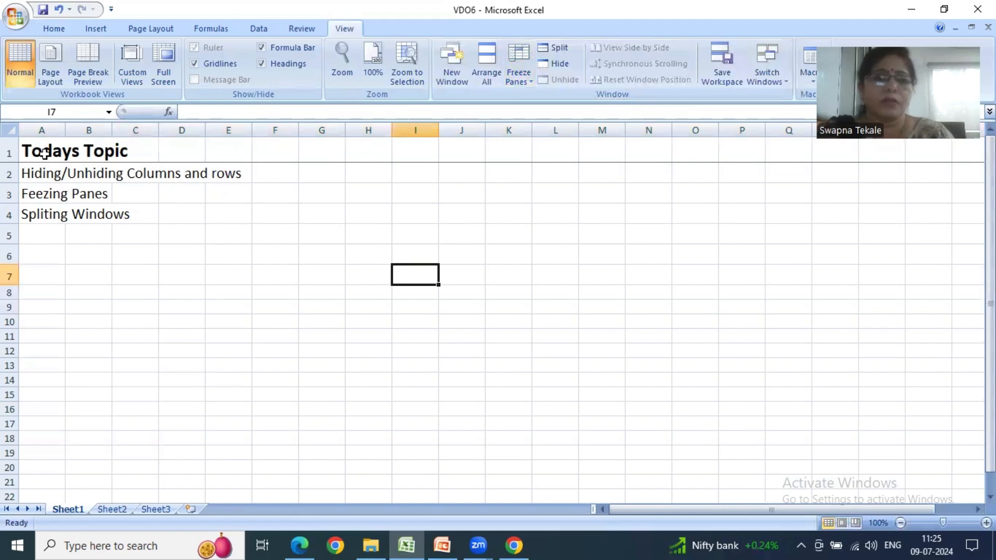
scroll(249, 356, "down", 10)
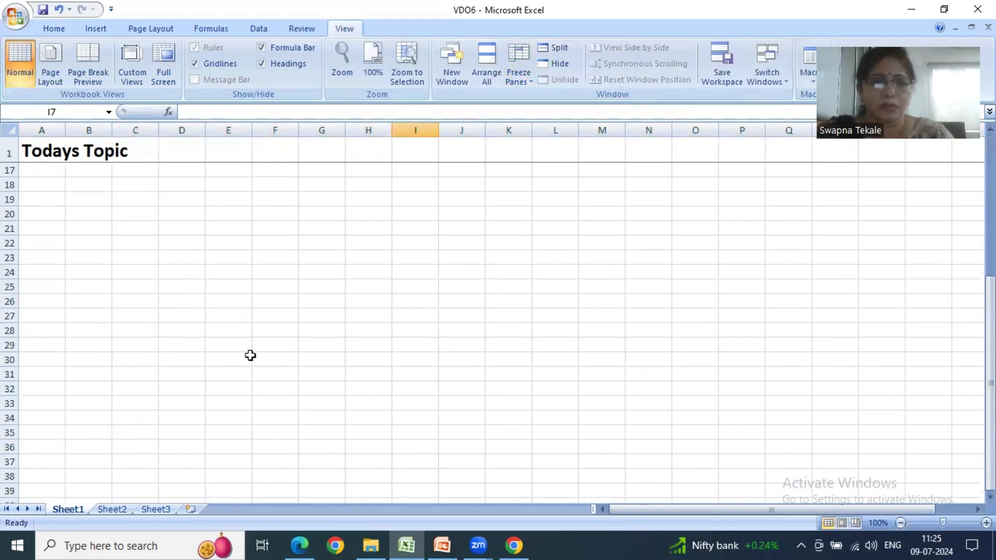
scroll(250, 355, "up", 6)
scroll(251, 355, "up", 4)
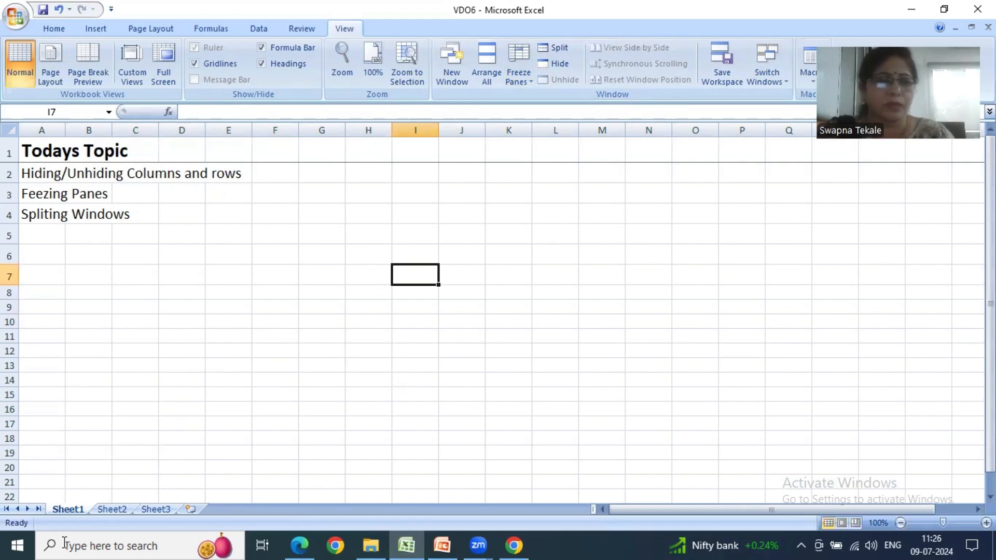
left_click(9, 496)
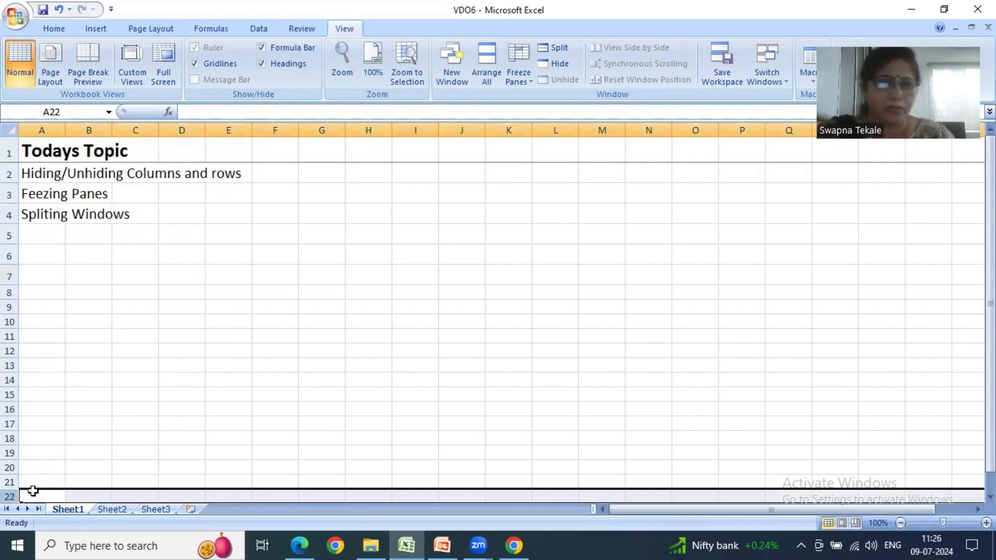
scroll(126, 441, "down", 6)
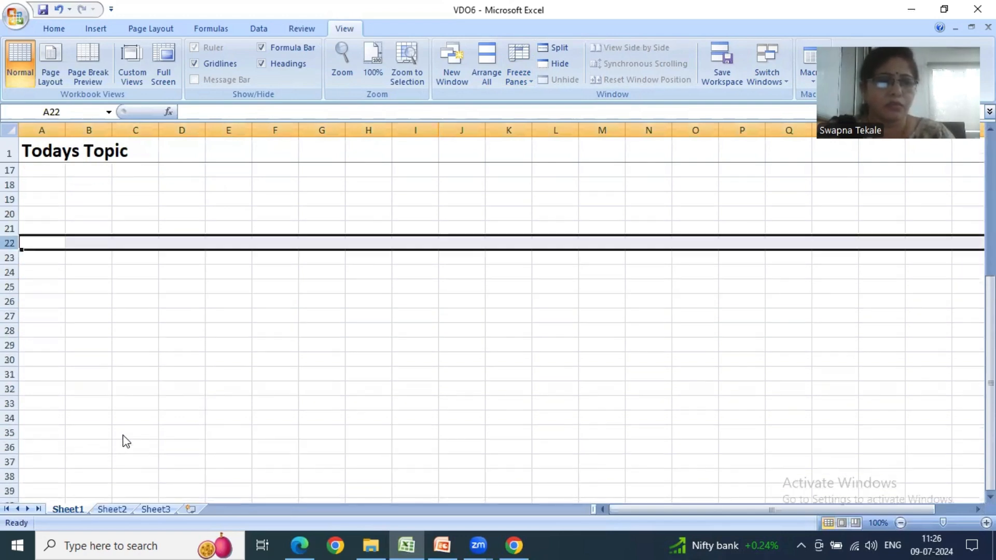
- Apply the top-row freeze again and check the heading row against the rows below
left_click(37, 249)
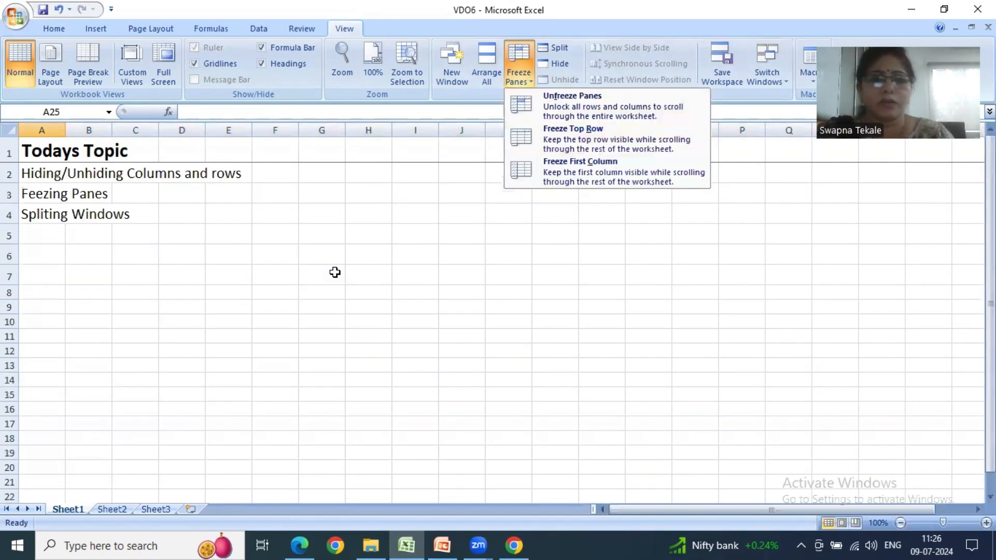
left_click(600, 136)
left_click(486, 258)
left_click_drag(136, 189, 136, 213)
left_click(299, 234)
scroll(100, 284, "down", 5)
scroll(100, 284, "up", 5)
- Select row 1 and unfreeze the worksheet's panes
left_click(10, 152)
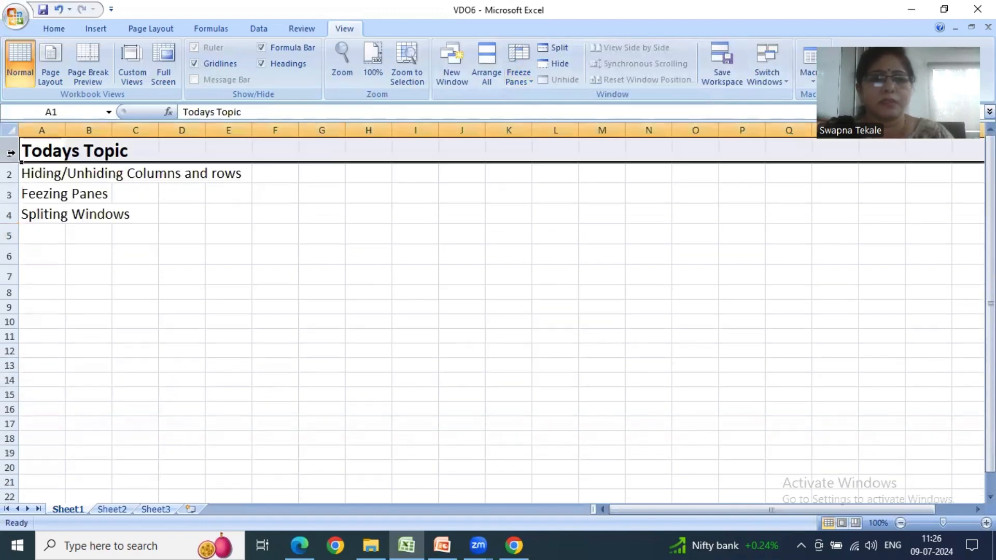
left_click(519, 78)
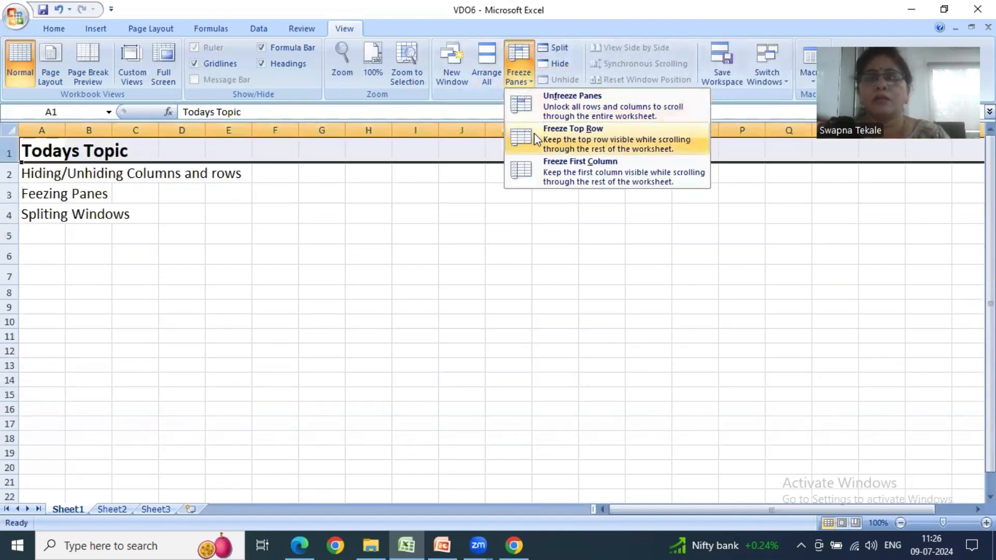
left_click(550, 103)
left_click(479, 282)
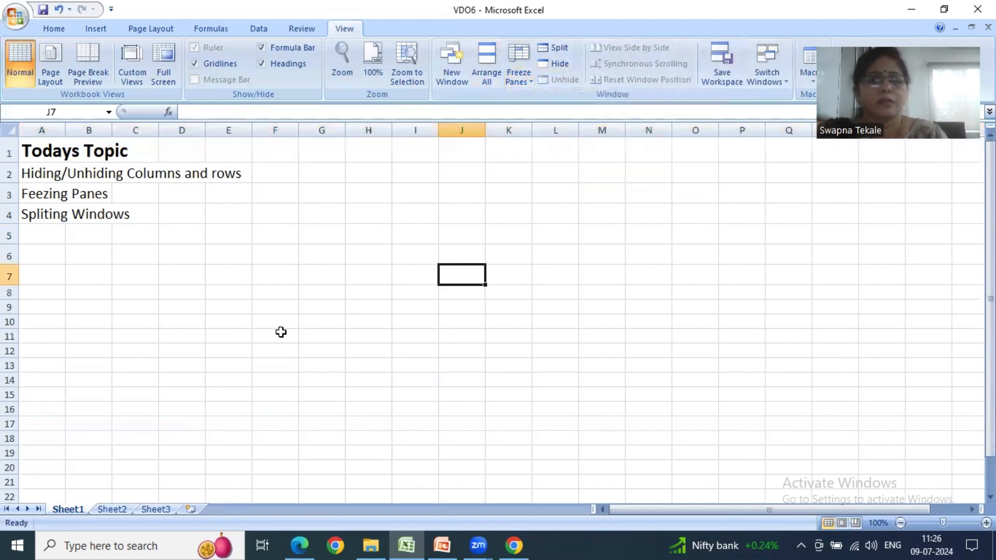
left_click(521, 82)
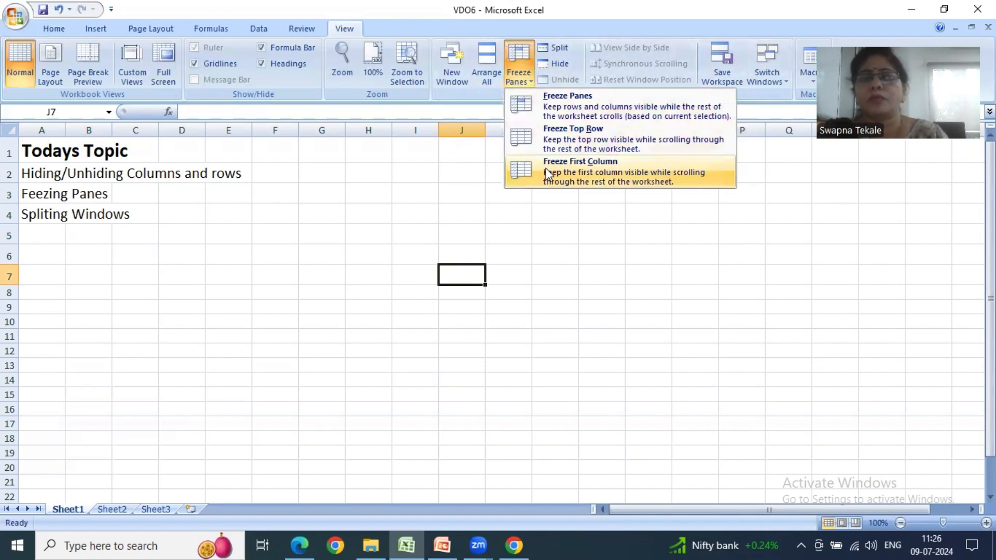
left_click(295, 214)
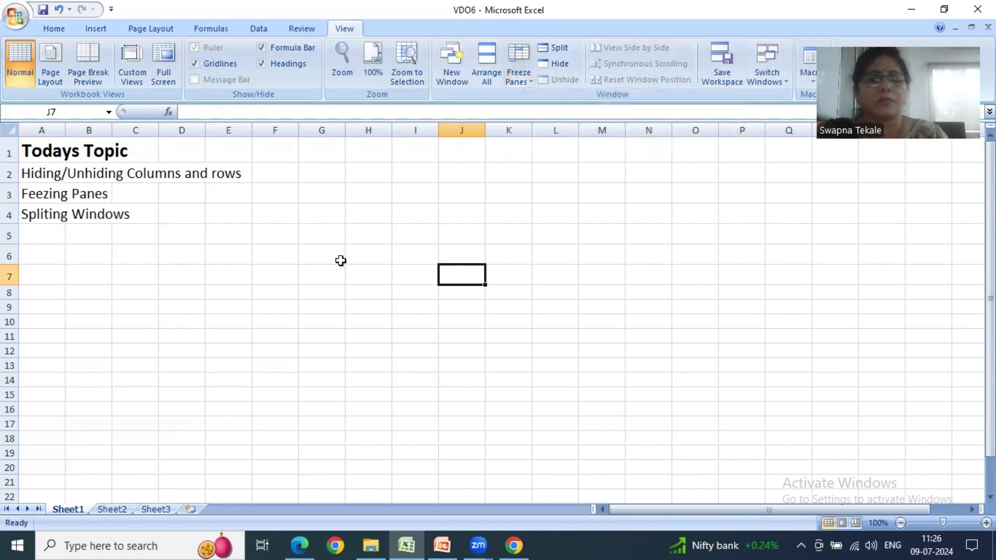
left_click(57, 131)
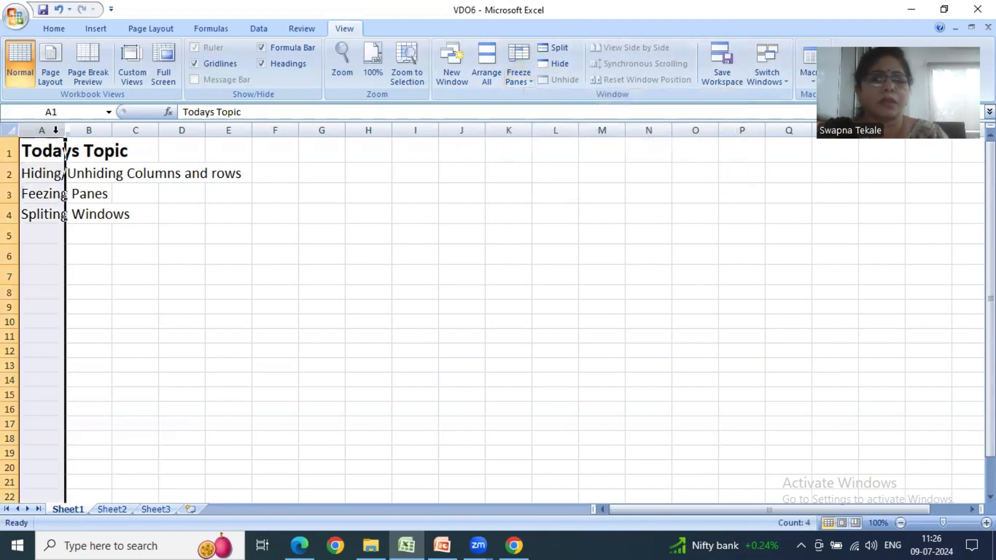
left_click(195, 262)
- Select column A, freeze the first column, and check its behaviour against the columns further across the sheet
left_click(44, 130)
left_click(527, 76)
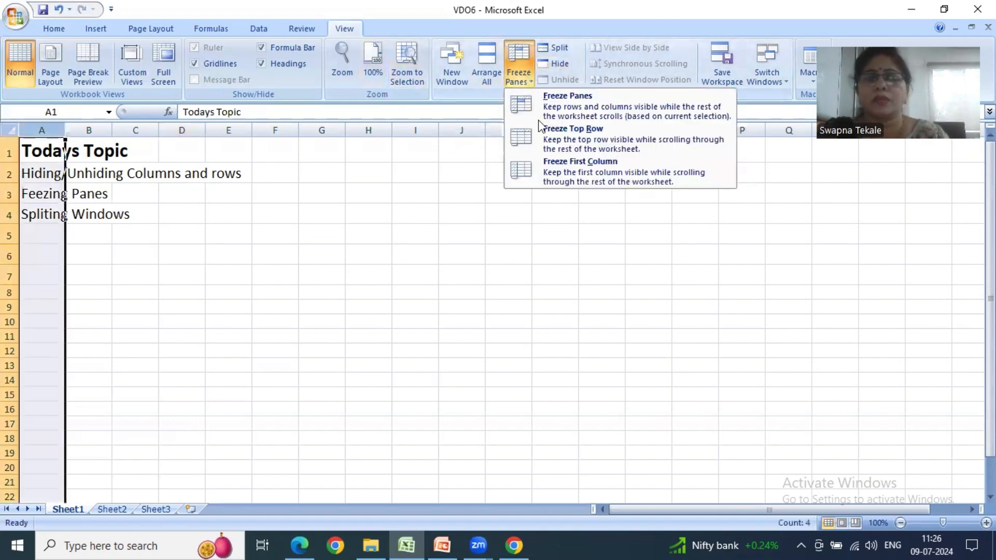
left_click(536, 171)
left_click_drag(644, 297, 498, 306)
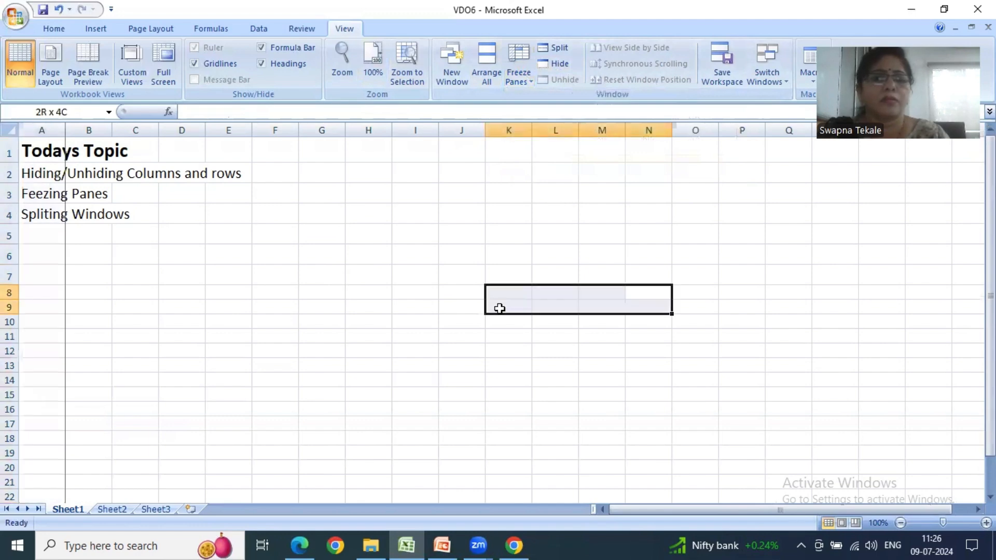
left_click(421, 287)
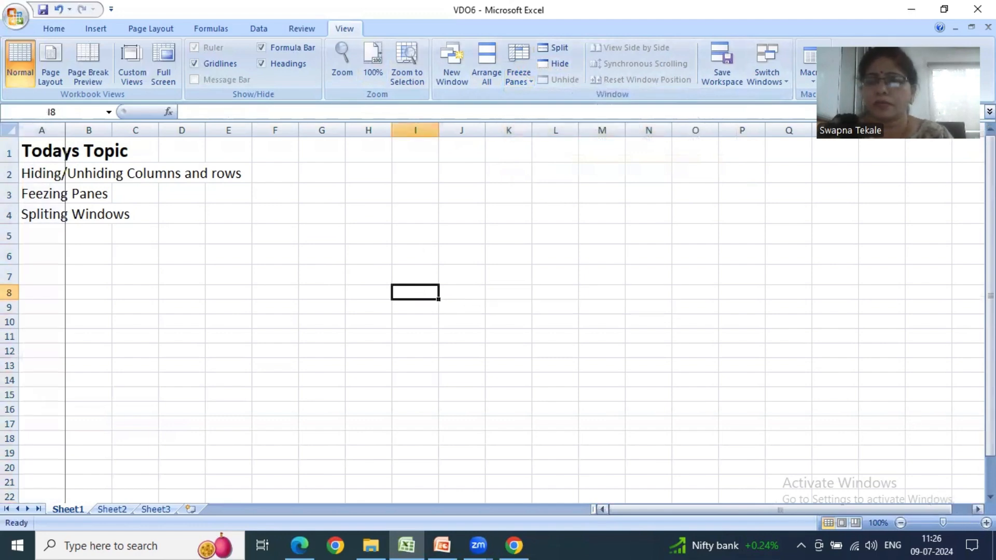
left_click(977, 510)
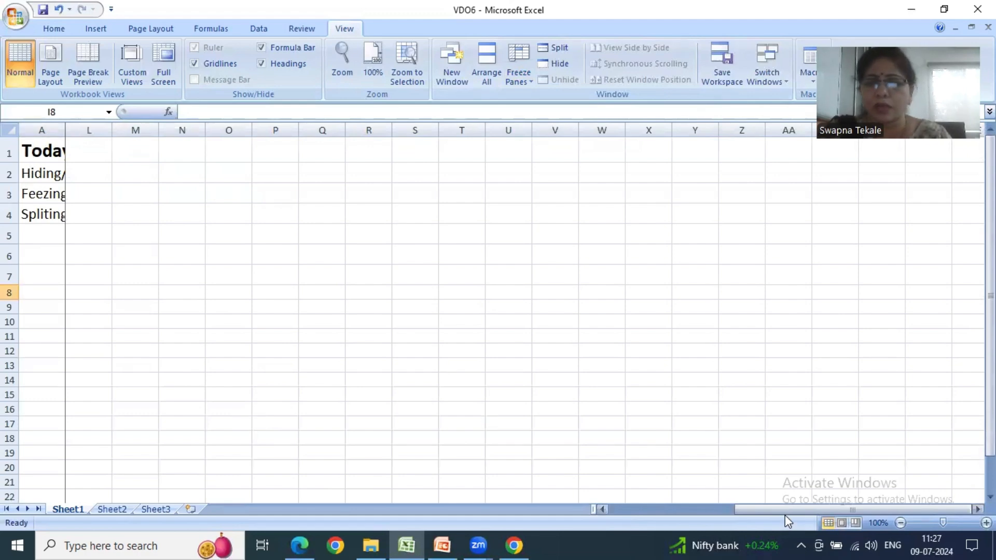
left_click_drag(789, 510, 664, 510)
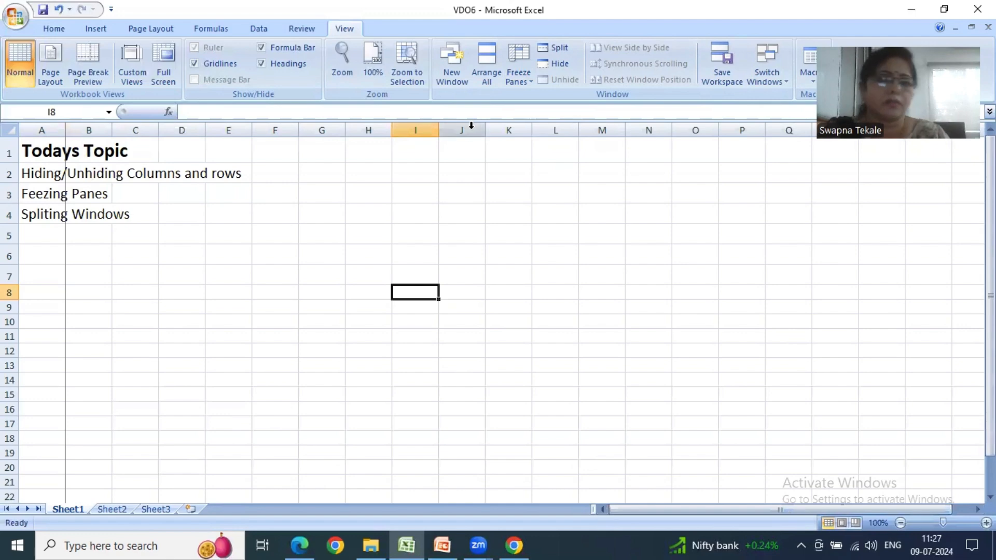
- Unfreeze the panes to release column A
left_click(526, 82)
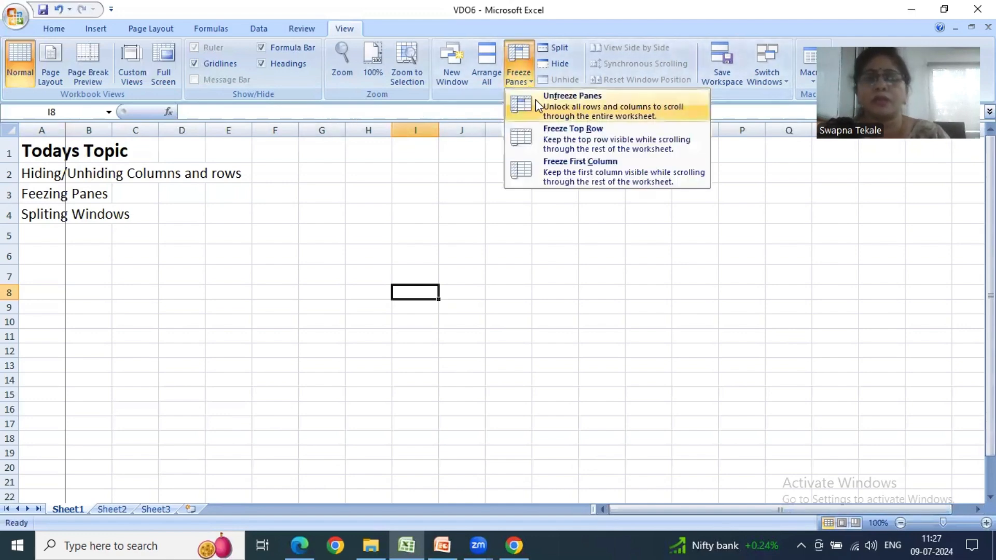
left_click(535, 99)
left_click(412, 272)
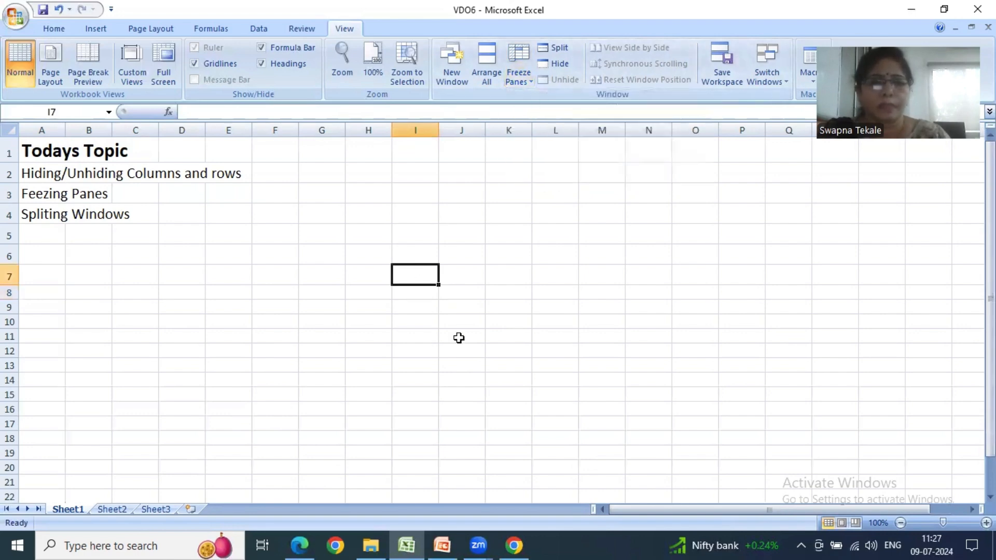
left_click(32, 193)
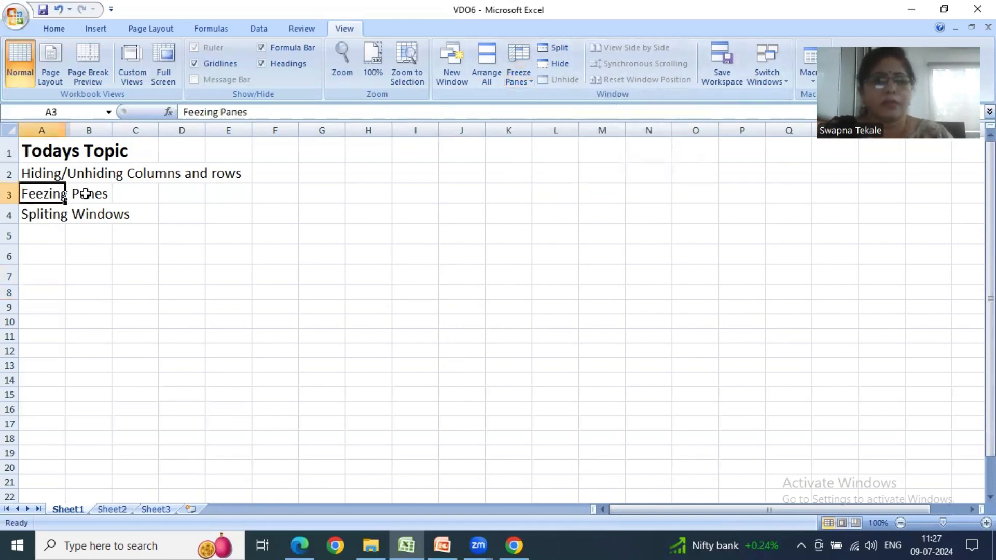
left_click(86, 194)
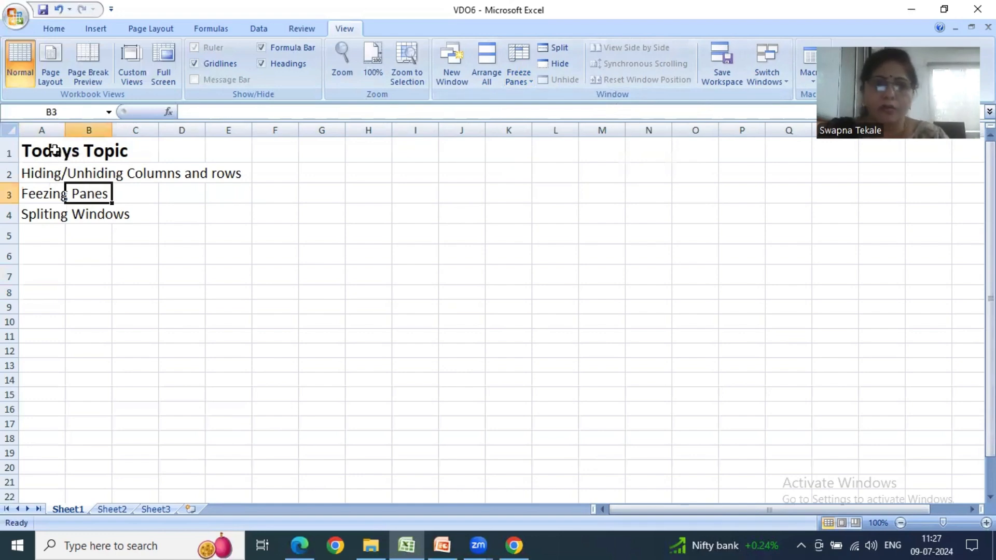
left_click(31, 215)
left_click(92, 215)
left_click(132, 236)
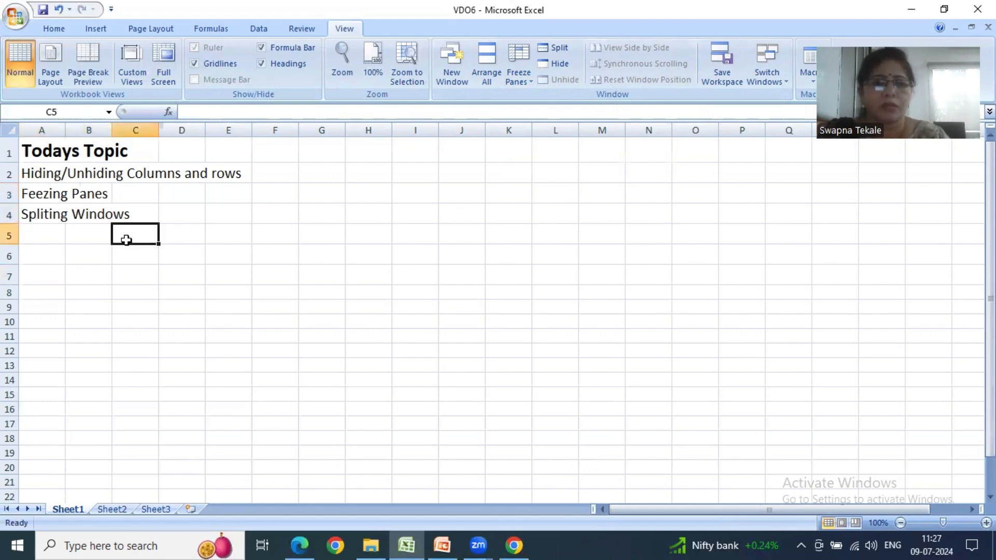
left_click(58, 214)
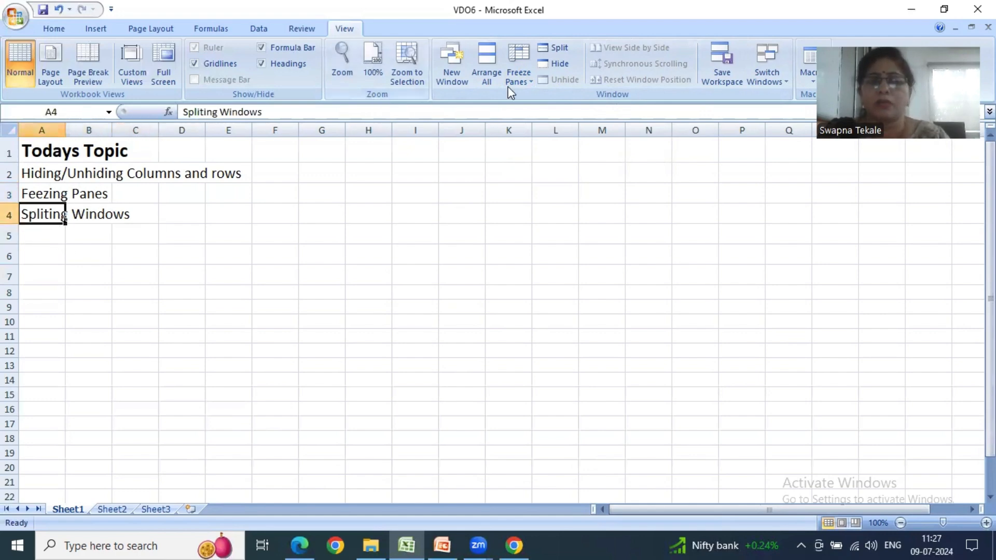
left_click(528, 77)
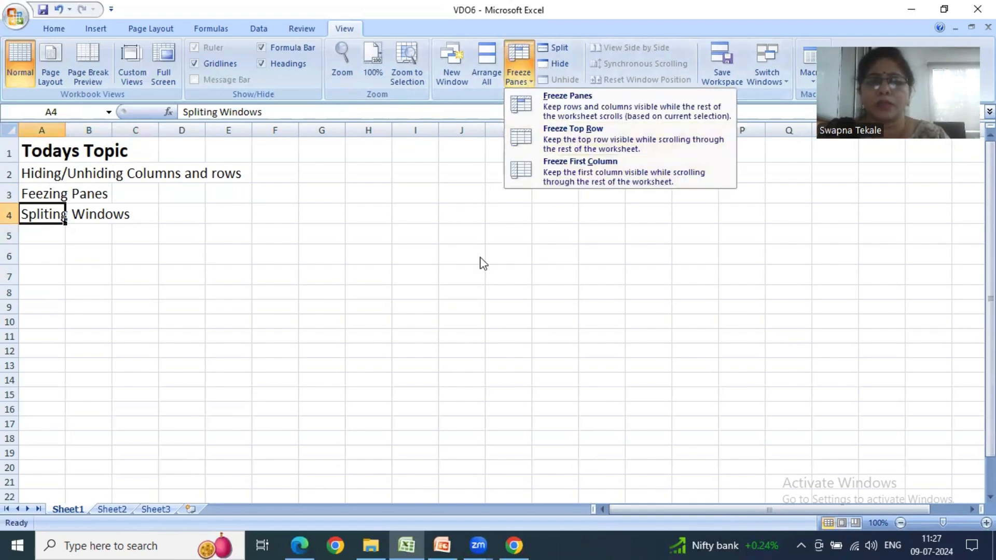
left_click(539, 130)
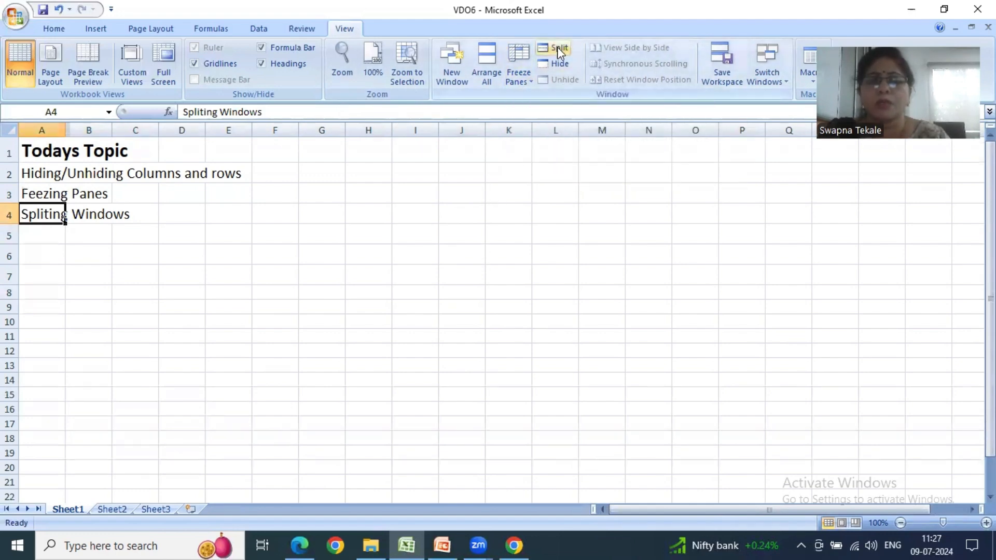
- Split the window horizontally above row 4, and remove the split by its divider
left_click(557, 48)
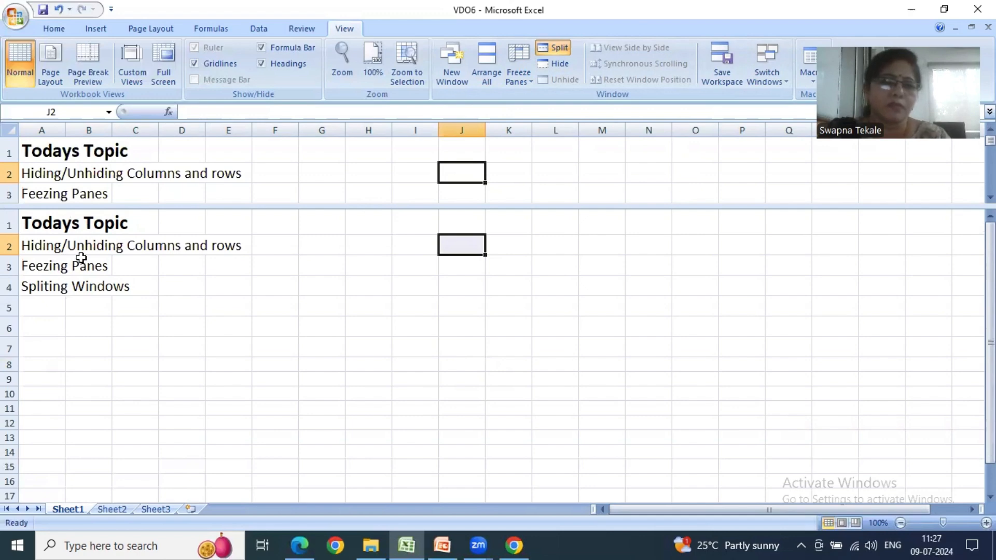
double_click(213, 207)
left_click(247, 362)
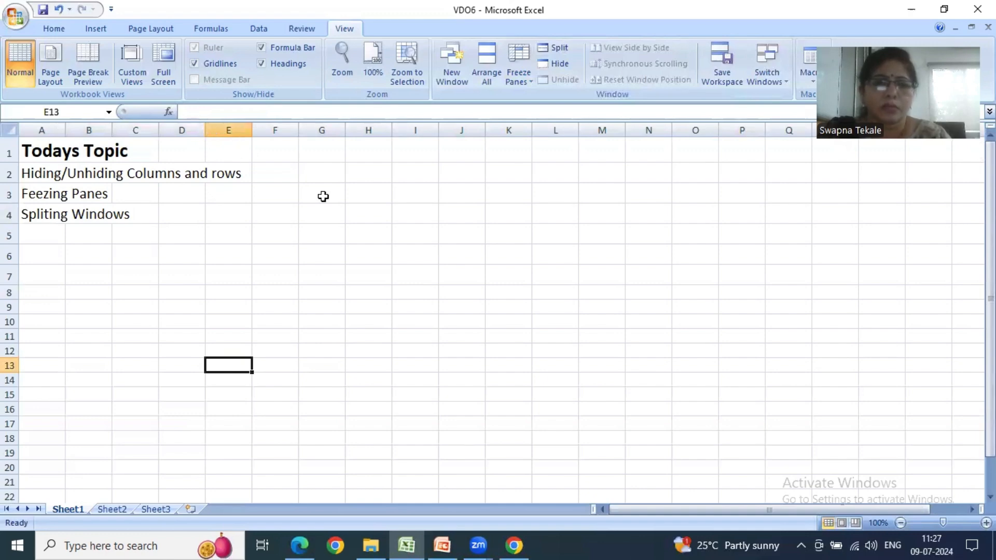
- Split the window into four panes at cell G2, and remove the horizontal and vertical dividers individually
left_click(324, 173)
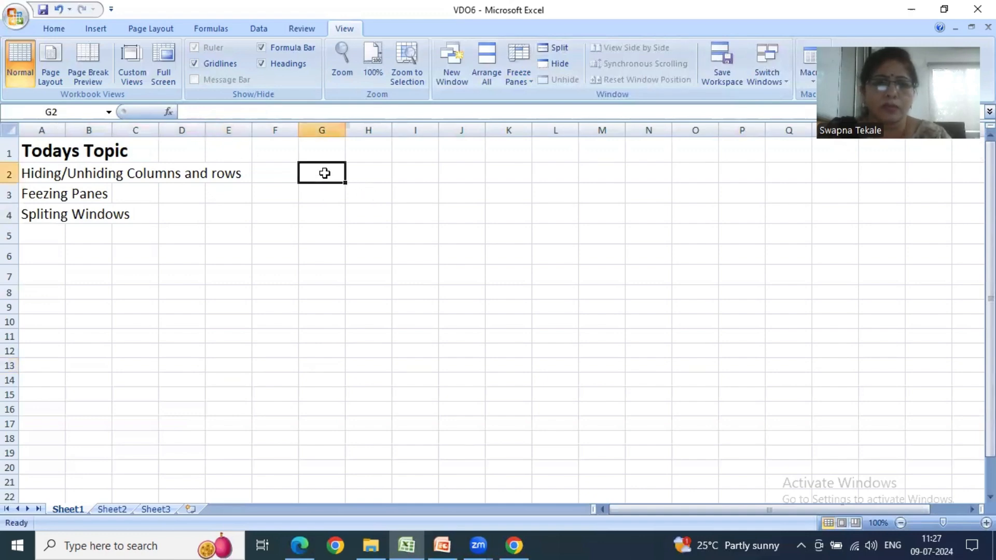
left_click(553, 49)
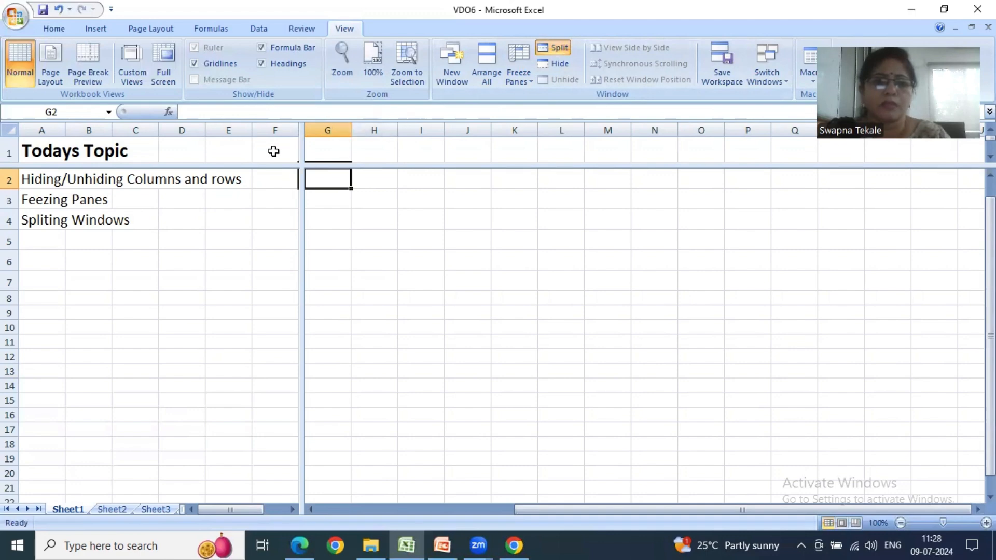
double_click(228, 167)
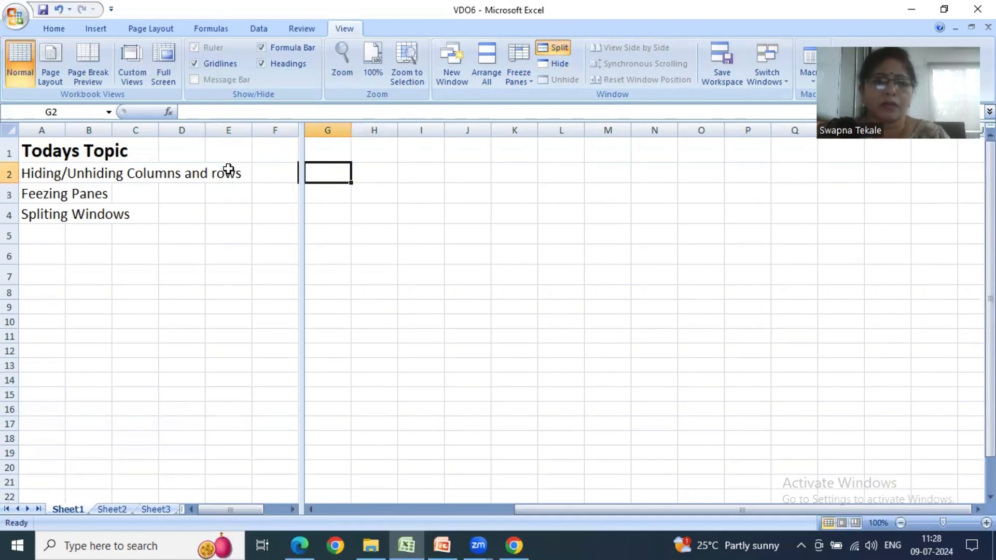
double_click(300, 213)
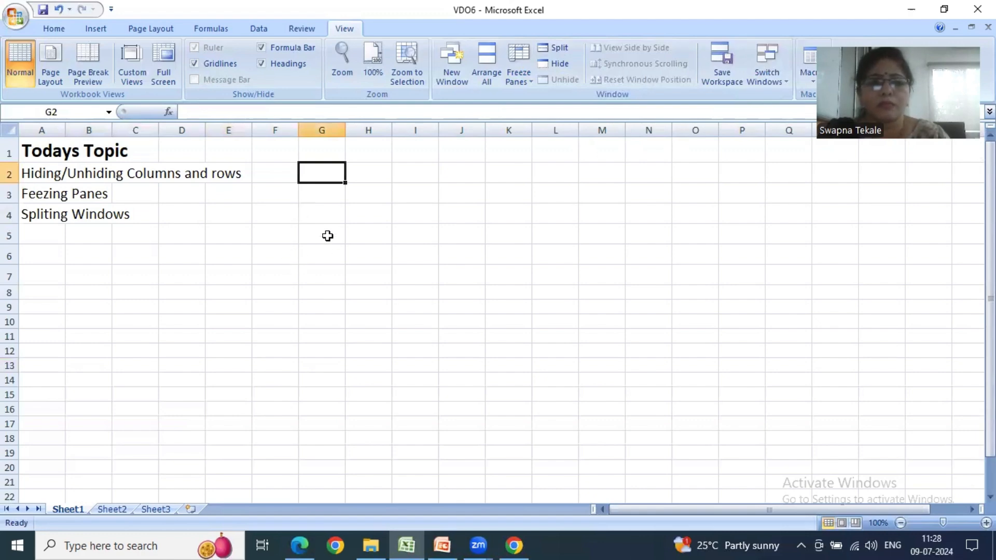
- Split the window at cell F4, compare the upper and lower panes, and turn the split off
left_click(279, 214)
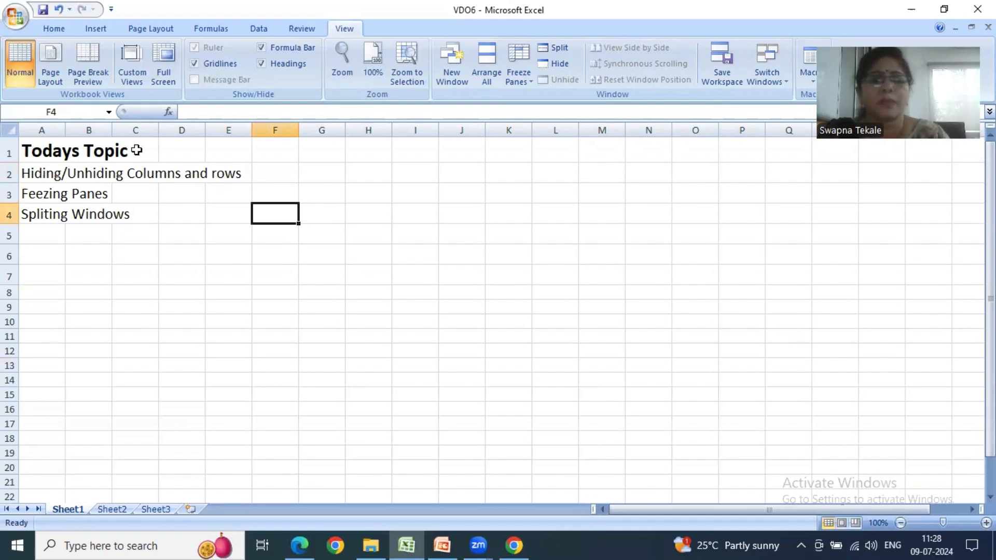
left_click(553, 48)
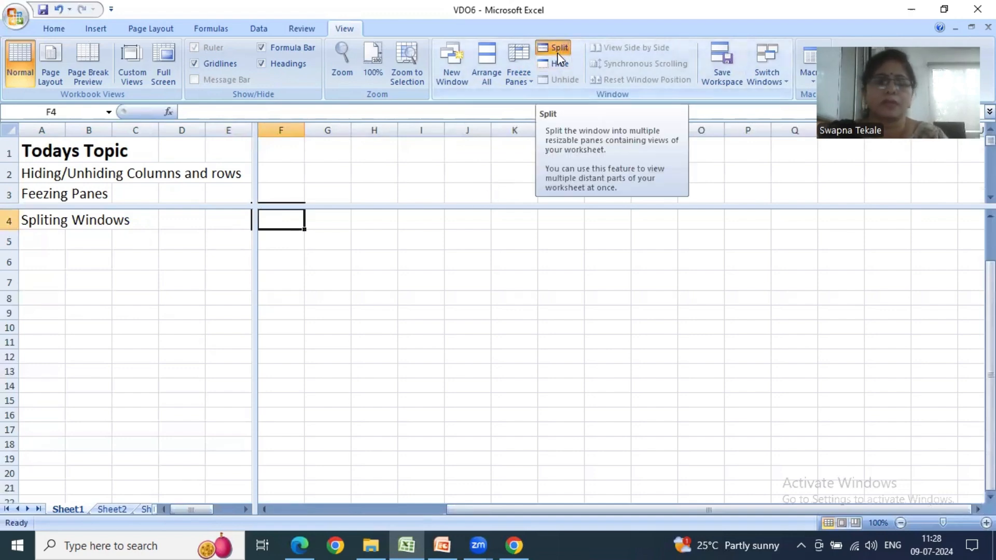
scroll(236, 275, "up", 1)
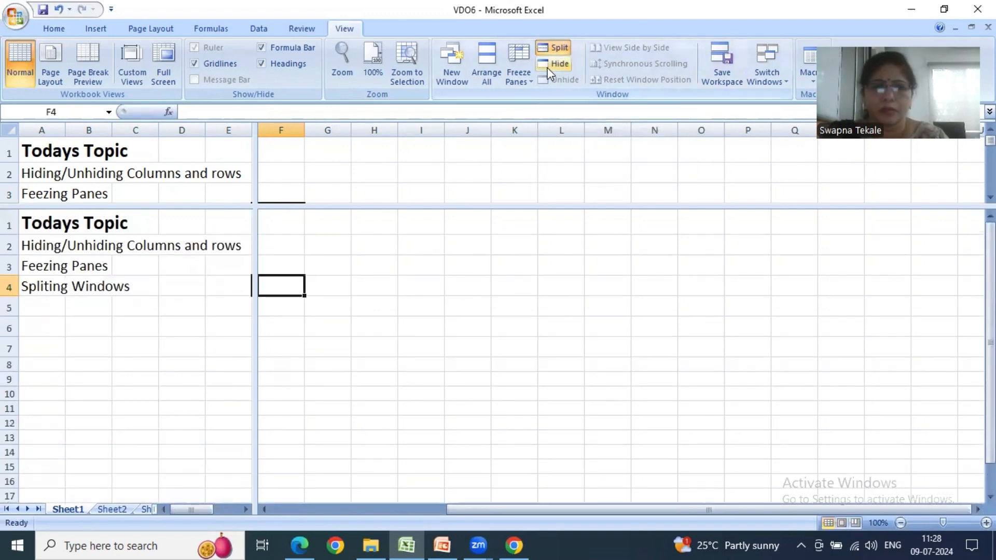
left_click(556, 48)
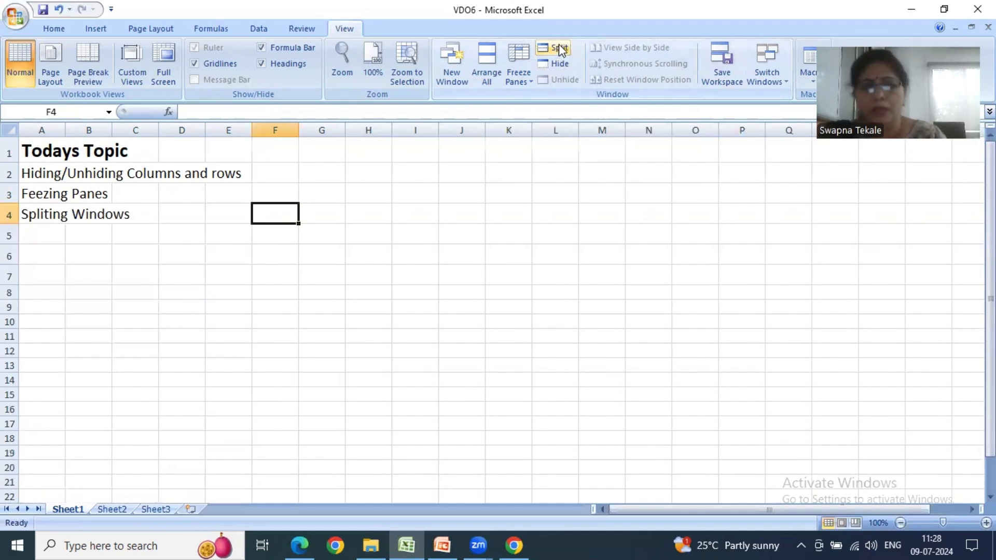
left_click(555, 307)
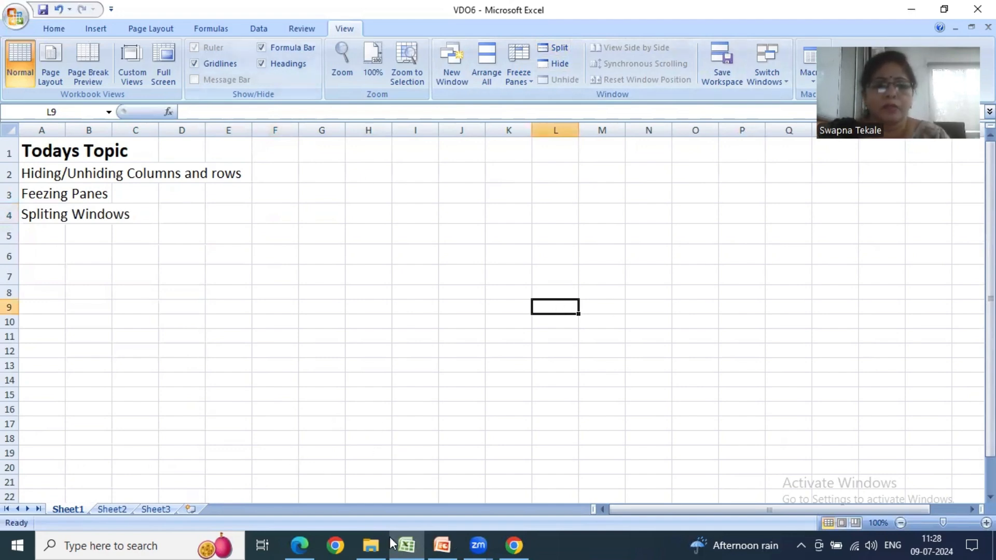
- Open Sheet2, and switch to PowerPoint to review the slides on the Format and Hide & Unhide commands
left_click(113, 509)
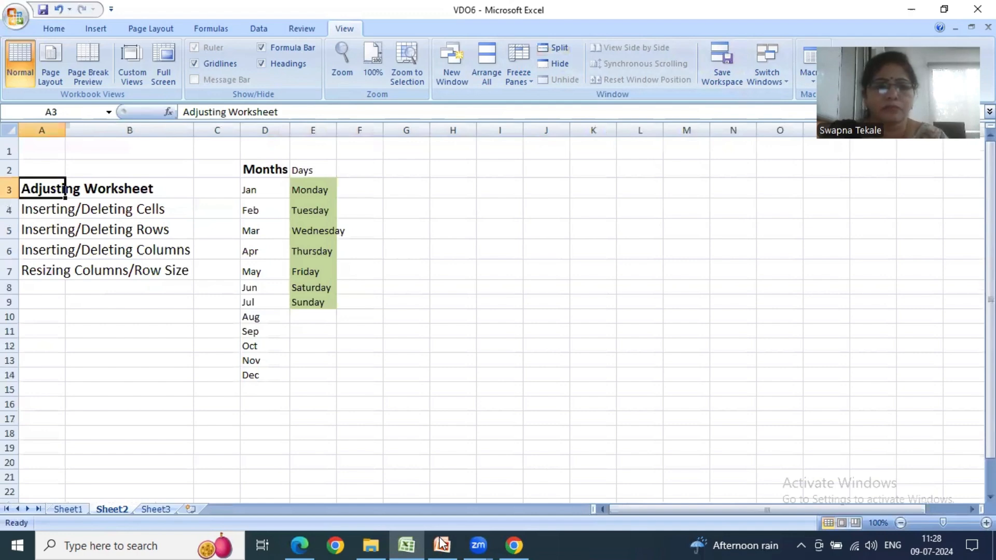
key("alt+Tab")
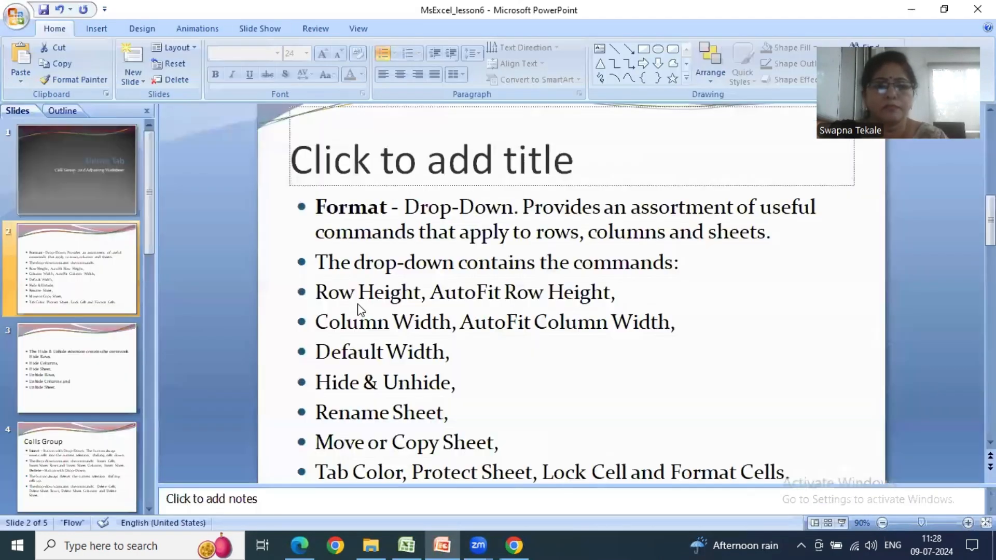
scroll(360, 308, "down", 1)
left_click(111, 388)
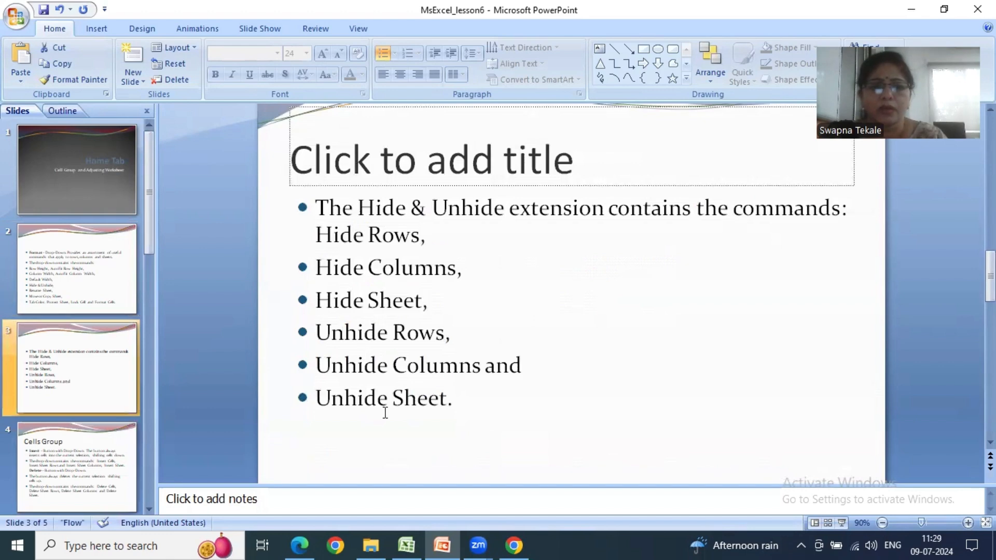
left_click(68, 292)
key("Down")
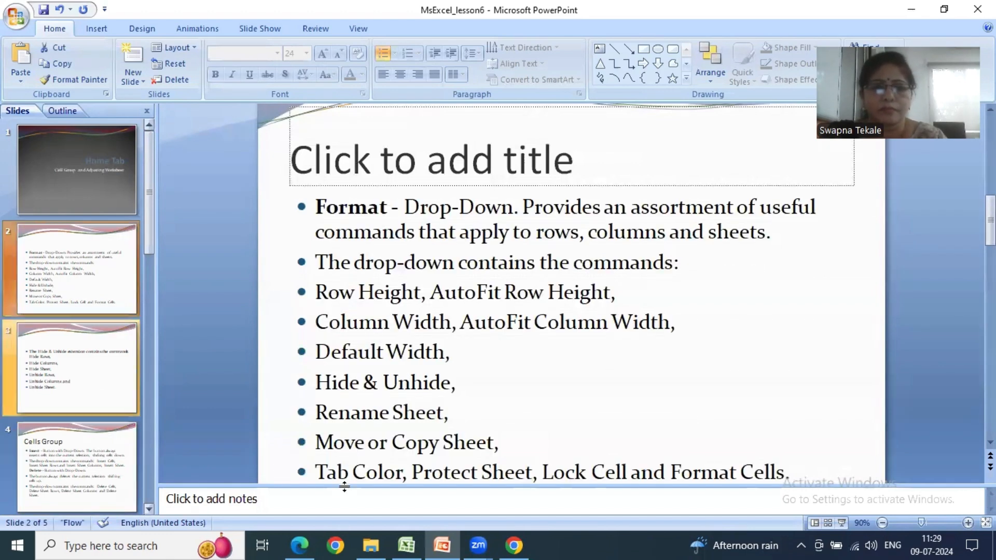
- Switch back to Excel and insert a blank cell at E5 in the Days list, shifting Wednesday right
left_click(402, 543)
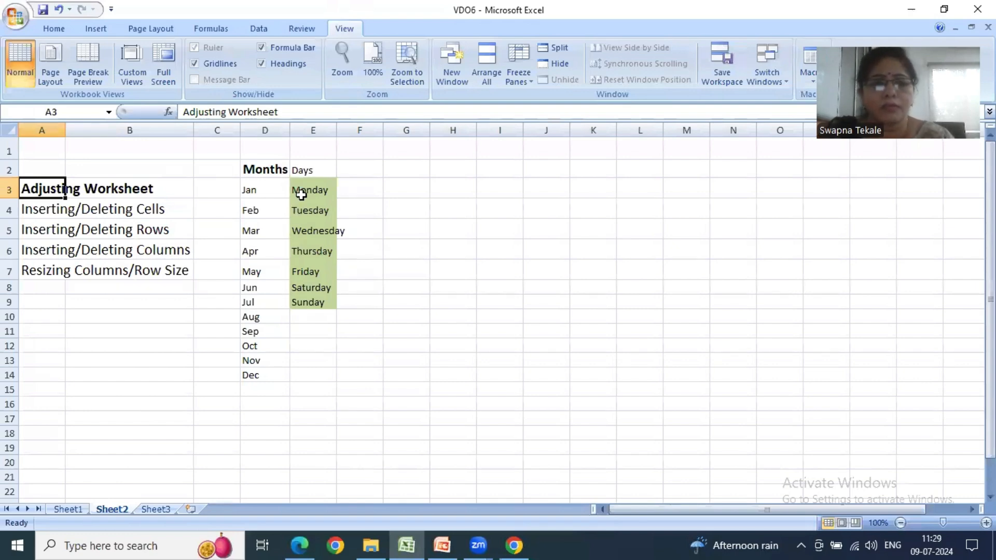
left_click_drag(302, 191, 330, 317)
left_click(360, 315)
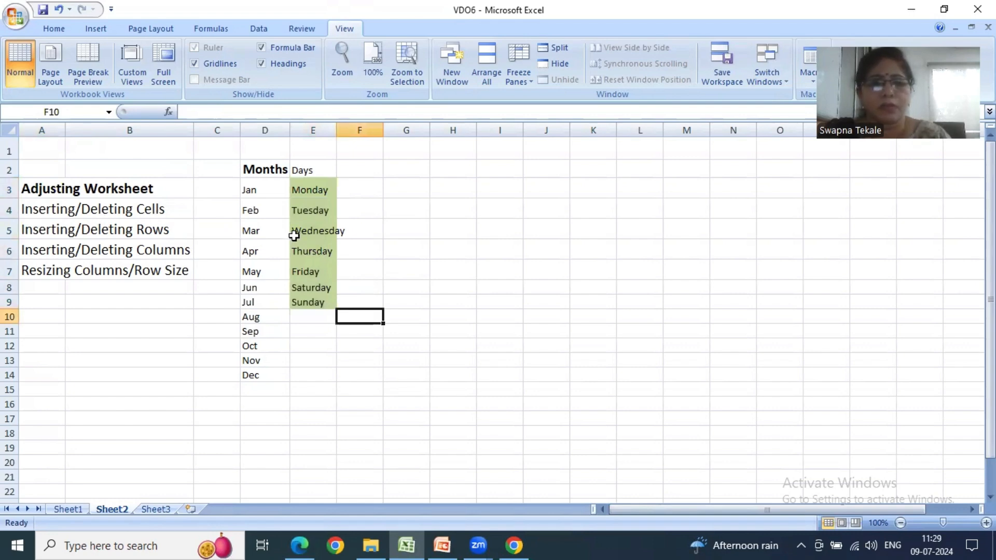
right_click(312, 231)
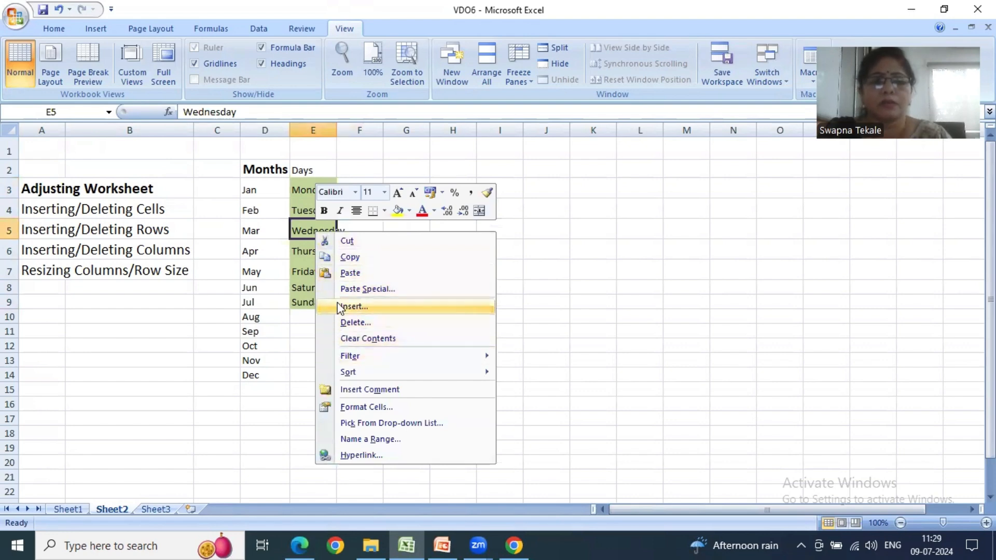
left_click(339, 307)
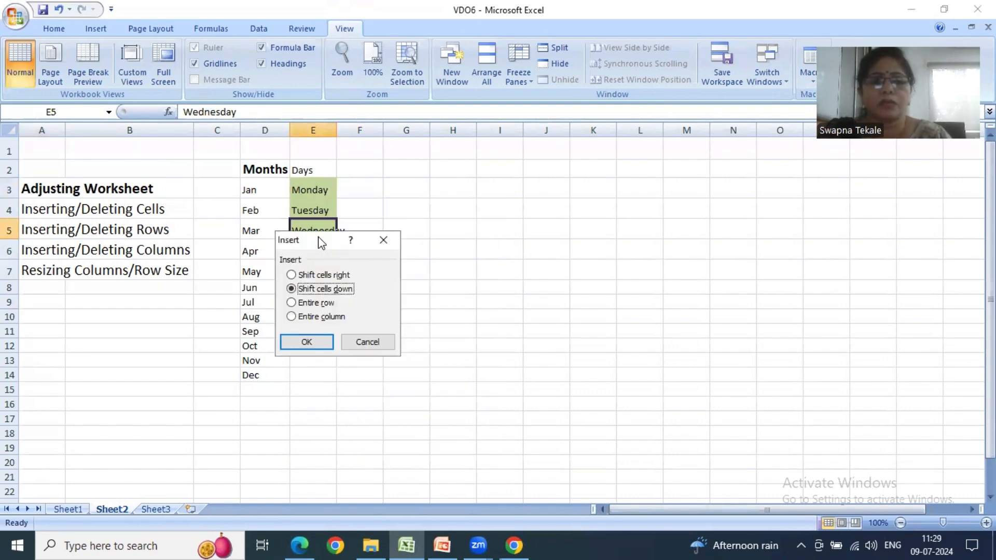
left_click_drag(319, 239, 443, 214)
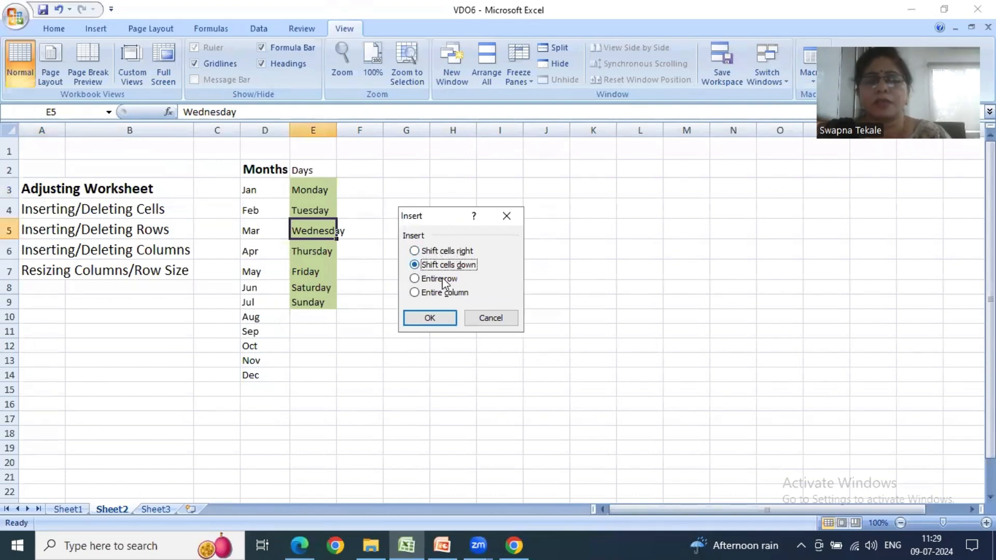
left_click(415, 251)
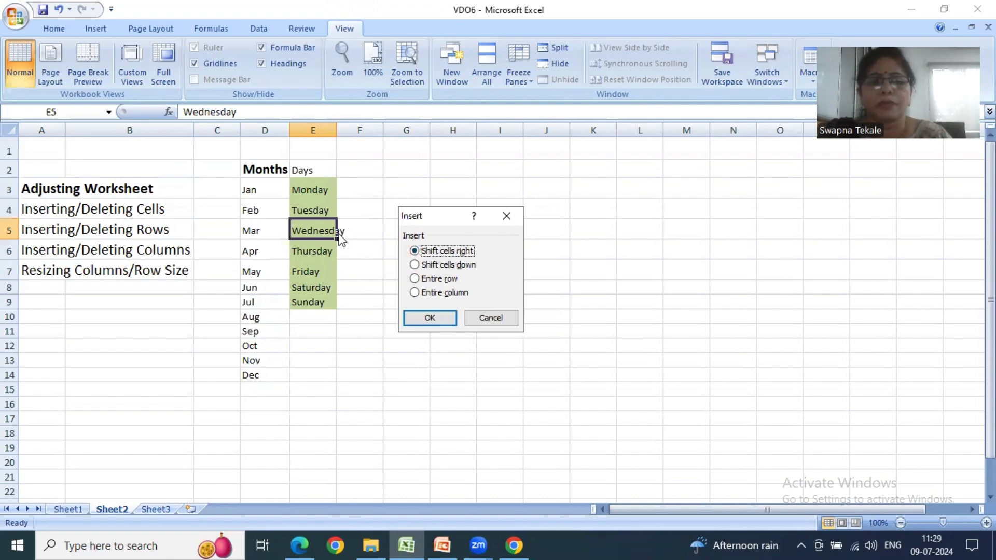
left_click(445, 318)
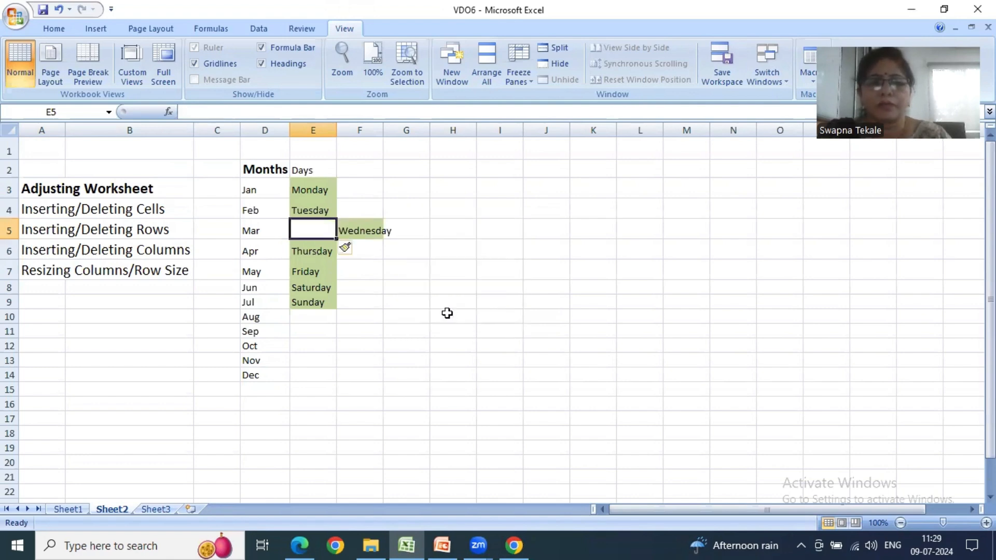
- Insert a blank cell at E6, shifting Thursday and the days below it down
left_click(320, 251)
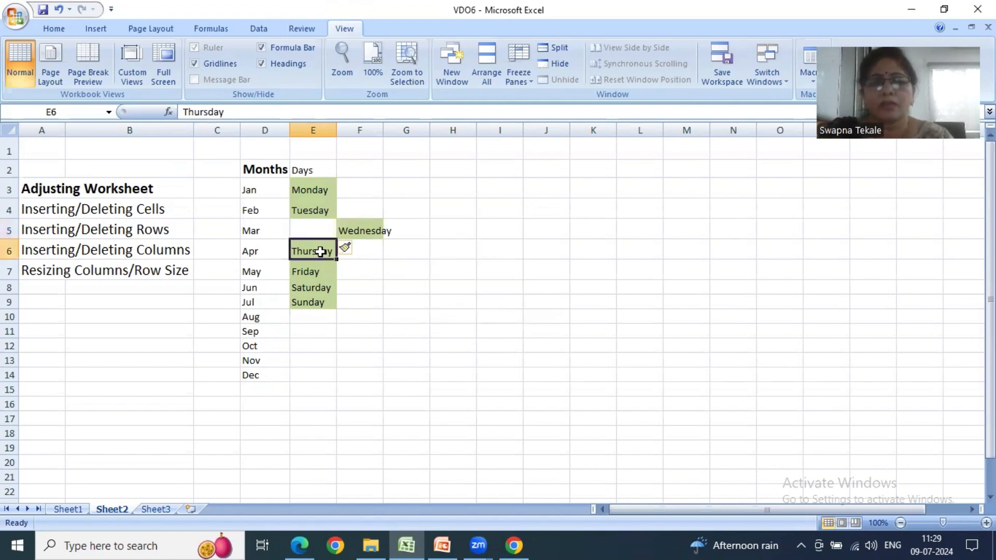
right_click(321, 252)
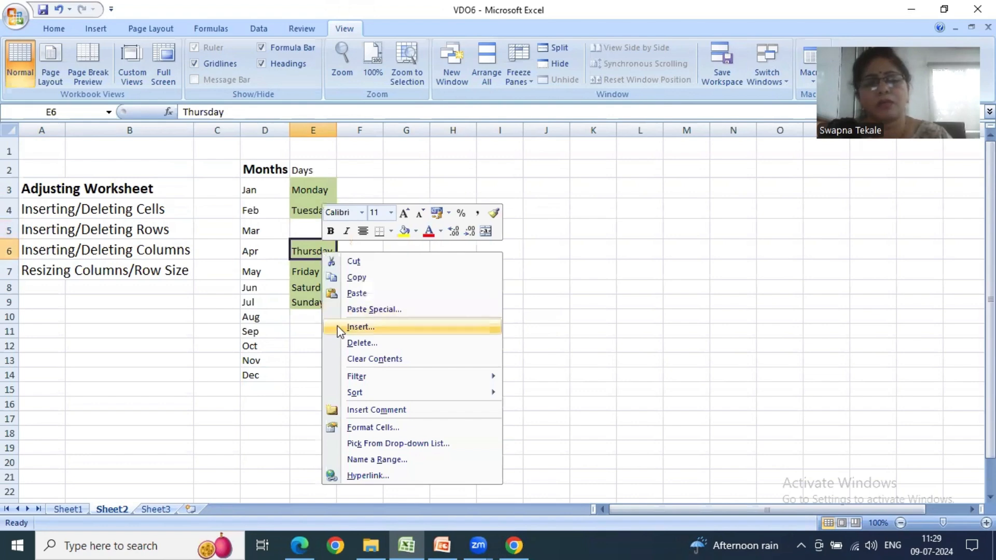
left_click(337, 327)
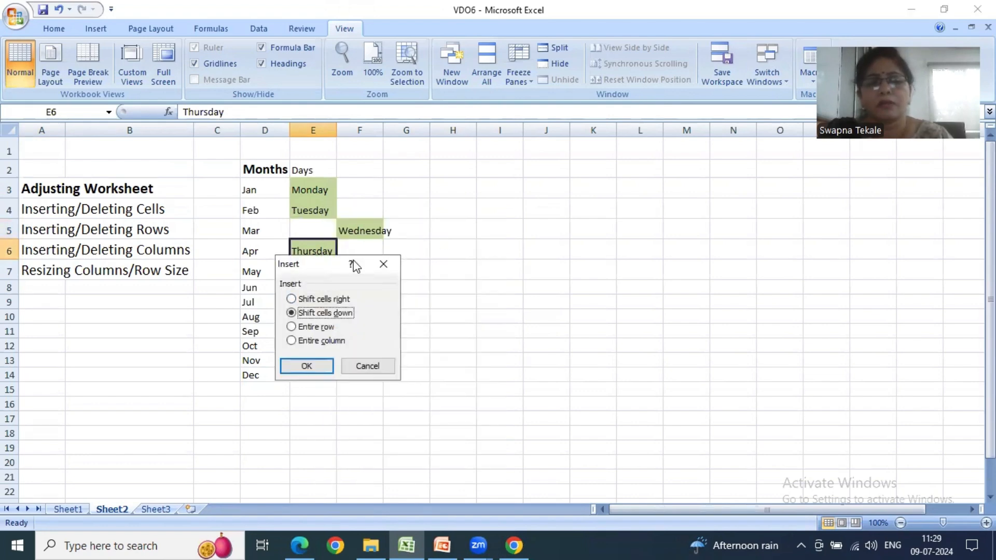
left_click_drag(327, 271, 456, 209)
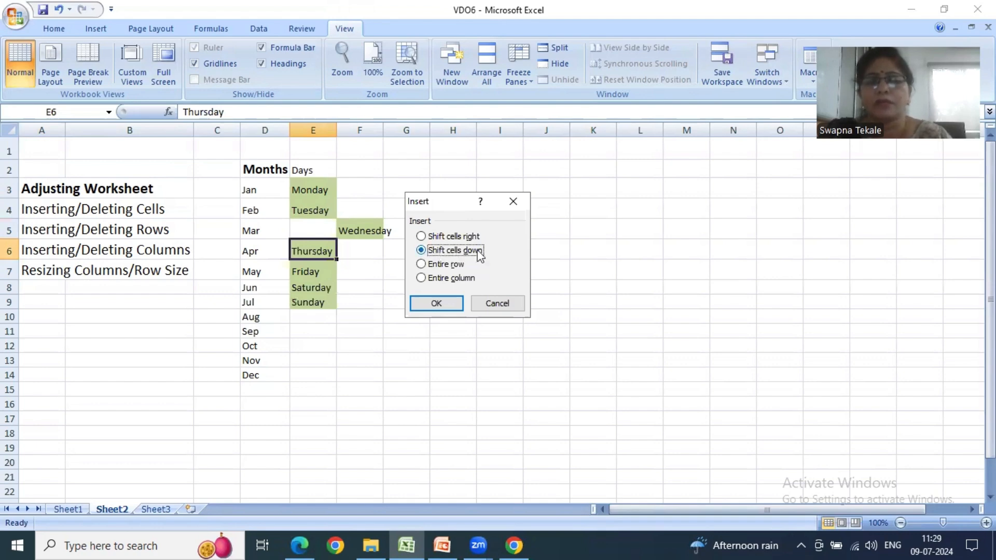
left_click(446, 303)
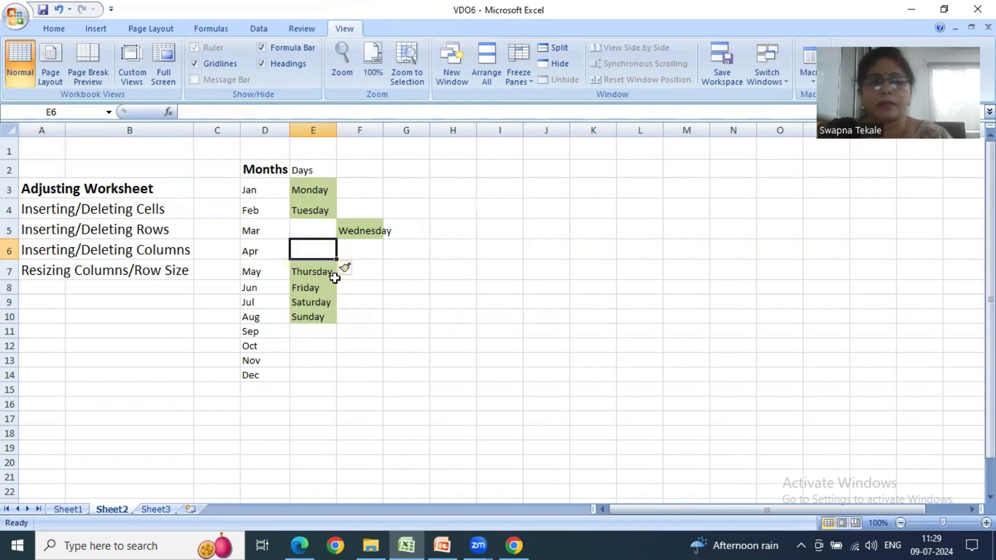
left_click(362, 253)
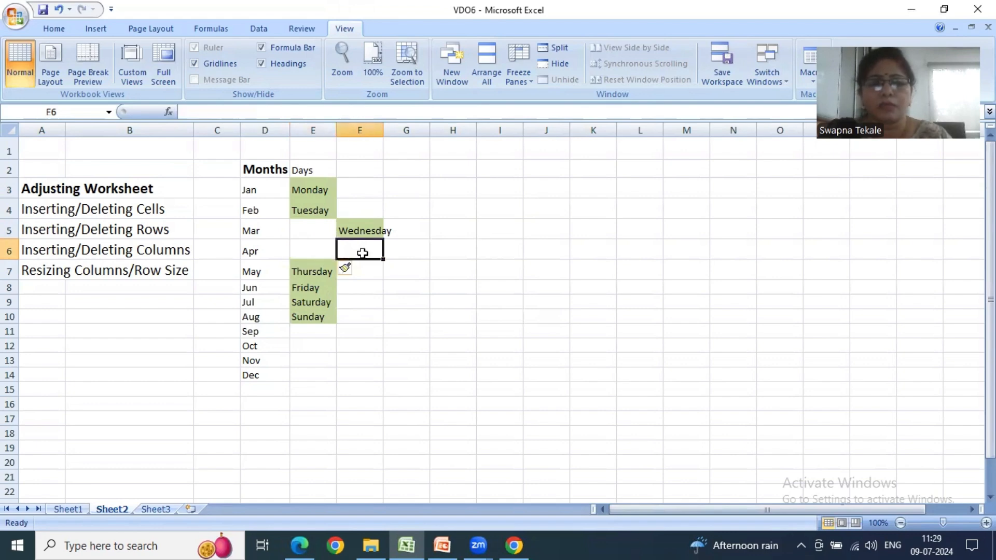
left_click(333, 253)
- Insert an entire row above the Wednesday cell F5
left_click(361, 230)
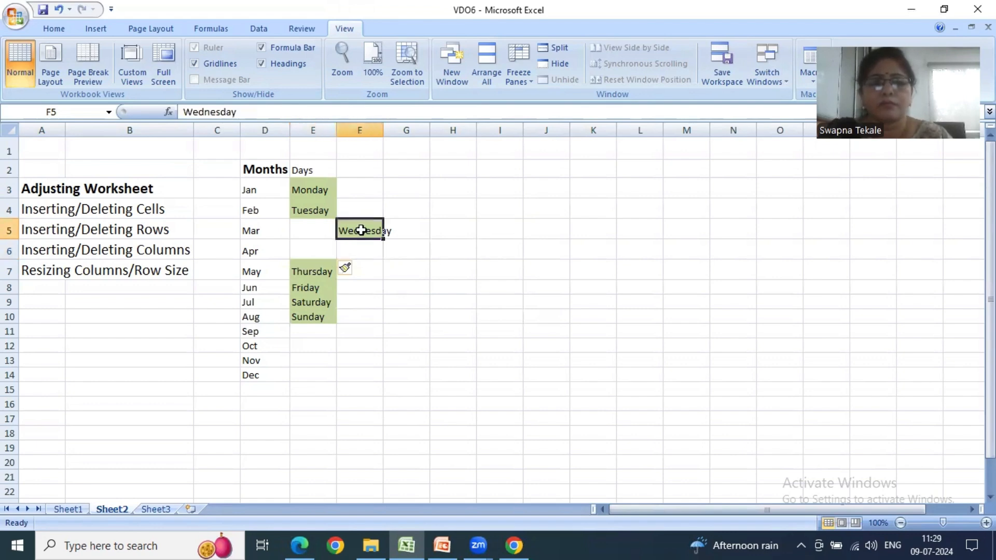
right_click(361, 231)
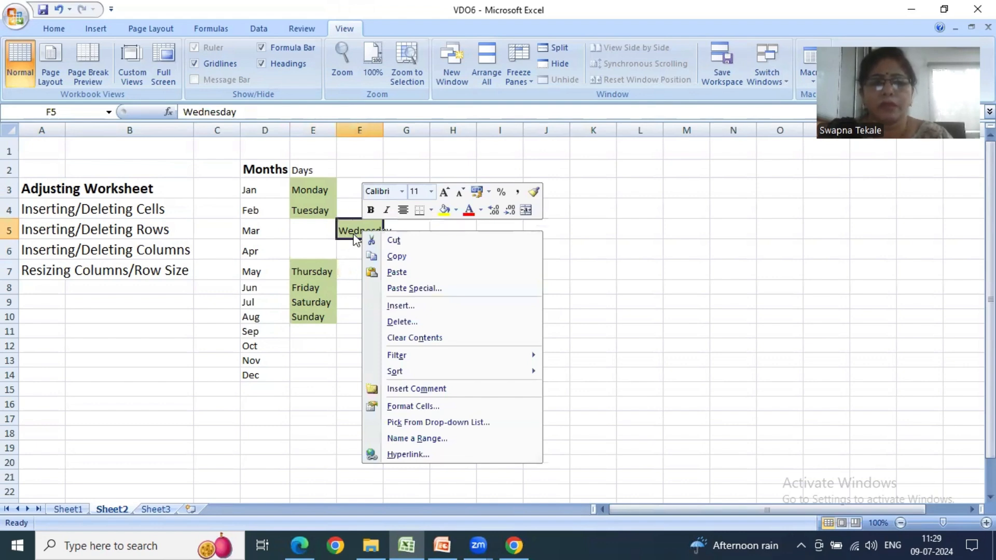
left_click(390, 308)
left_click_drag(368, 247, 452, 218)
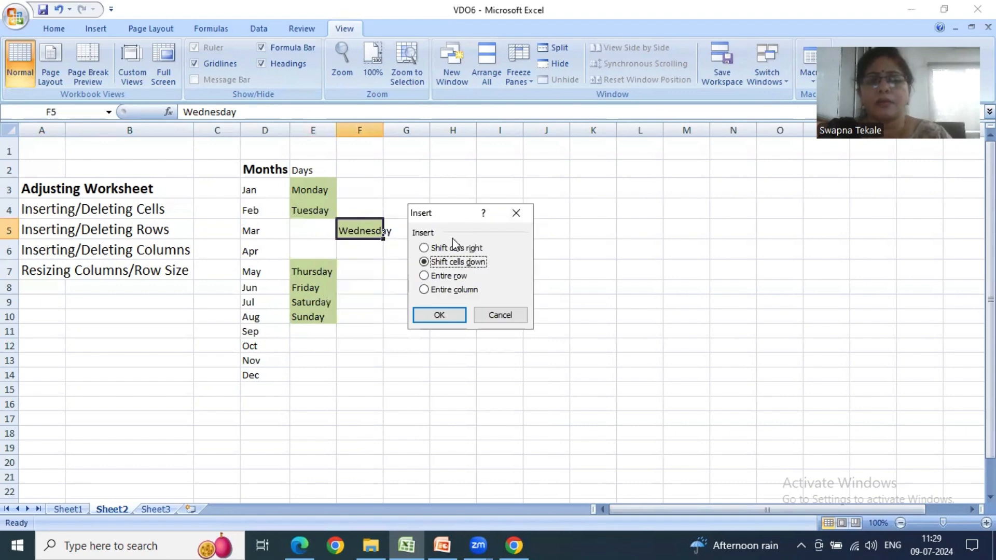
left_click(444, 276)
left_click(441, 314)
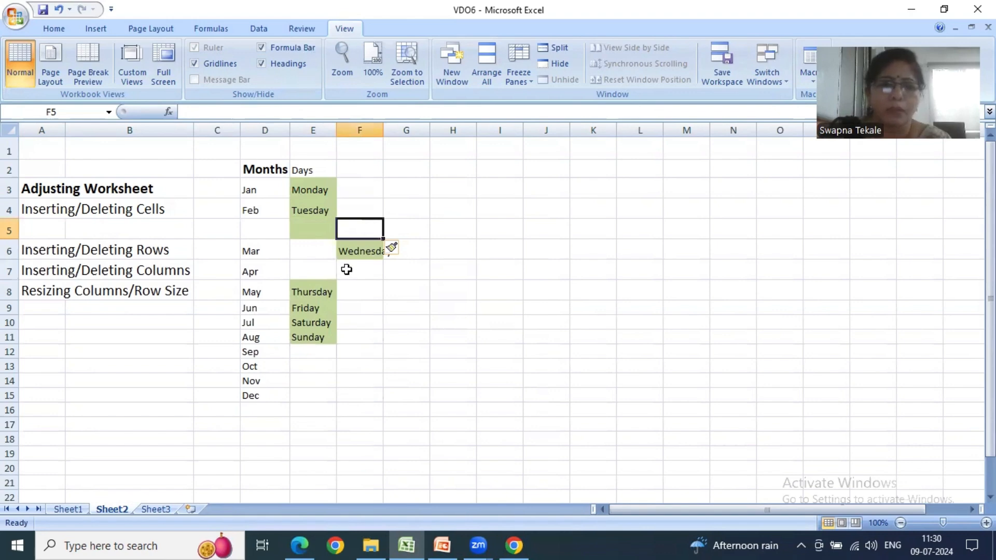
left_click(363, 252)
right_click(364, 252)
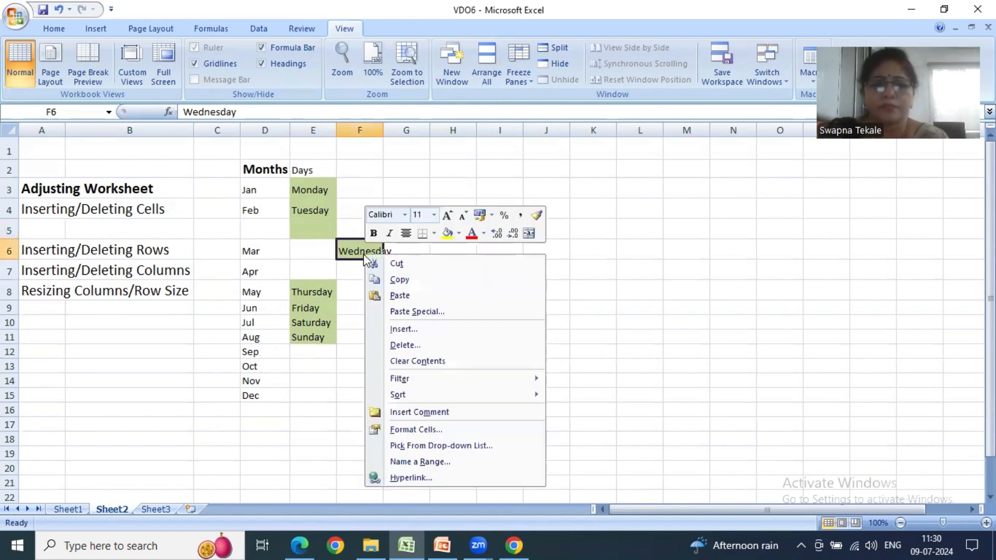
left_click(392, 327)
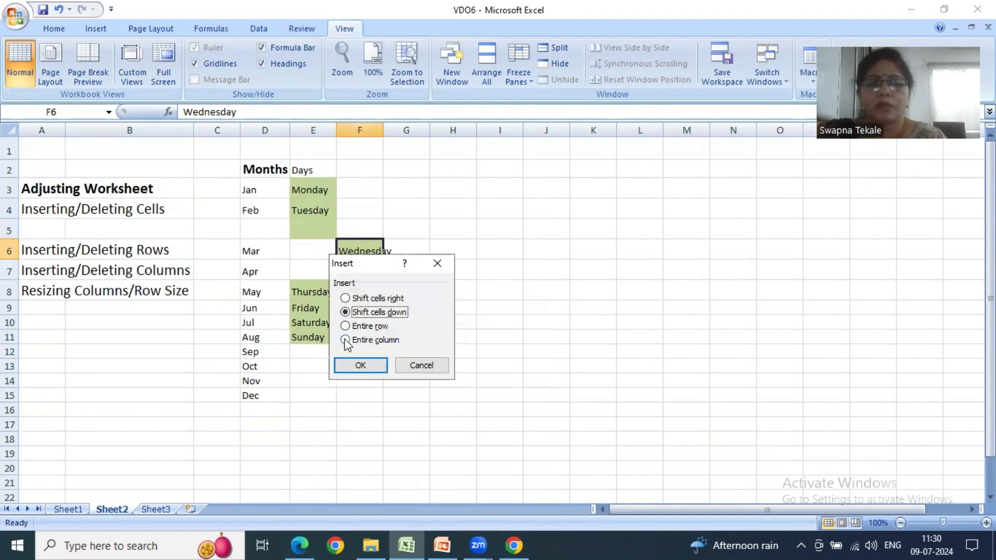
left_click(421, 365)
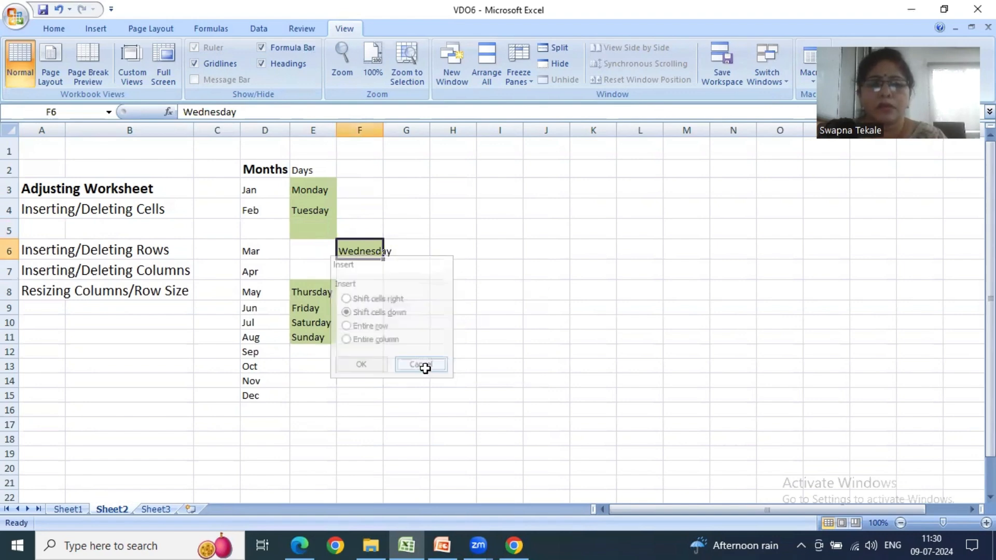
- Delete the Wednesday cell F6 with the Shift cells left option, and undo the deletion
left_click(413, 294)
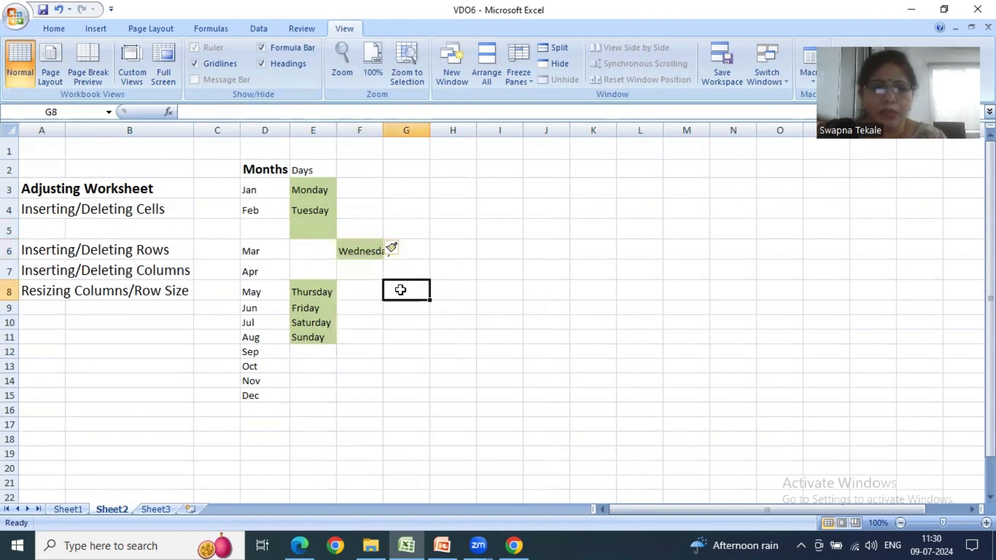
right_click(352, 246)
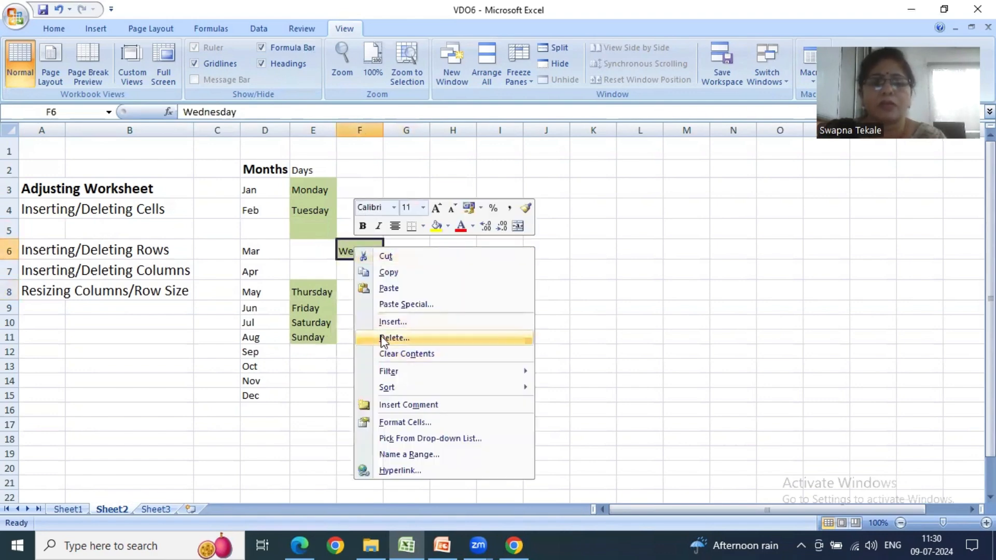
left_click(382, 338)
left_click_drag(373, 275, 508, 224)
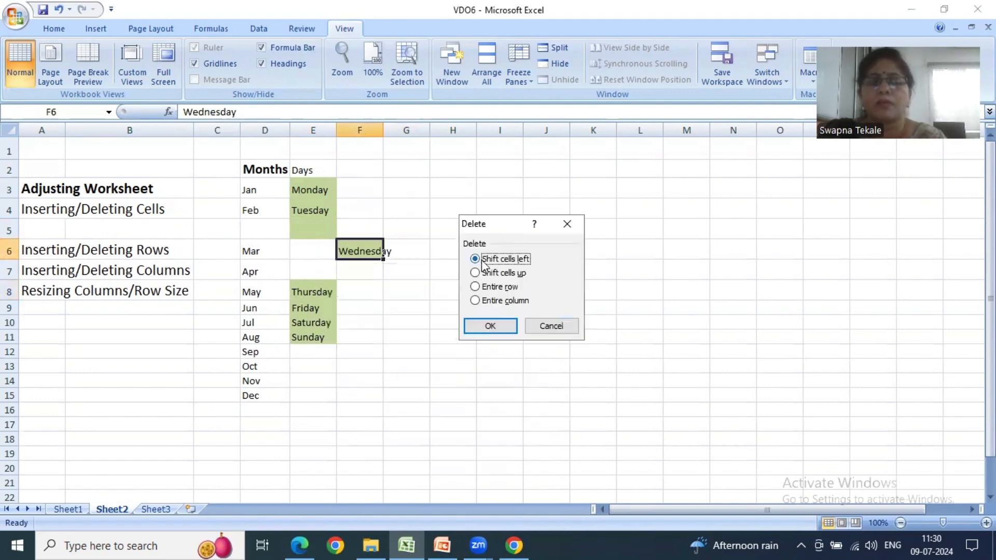
left_click(503, 326)
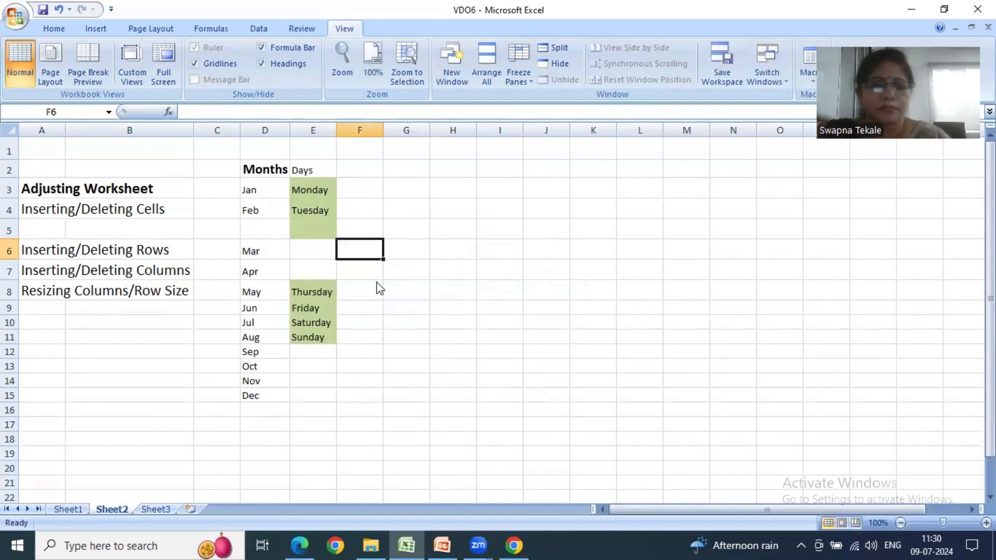
key("ctrl+z")
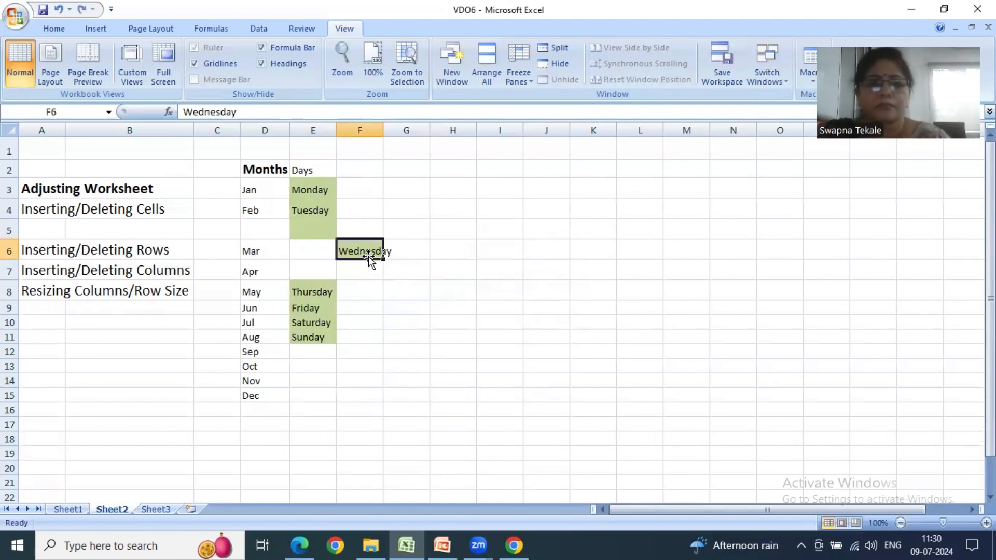
- Delete the Wednesday cell F6 once more, shifting cells left
left_click(365, 263)
left_click(370, 251)
right_click(369, 251)
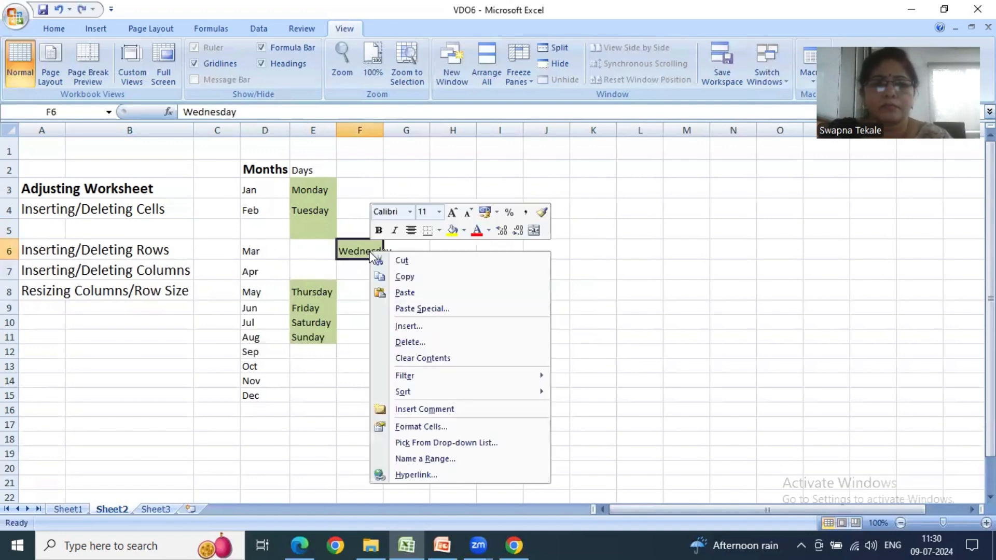
left_click(388, 342)
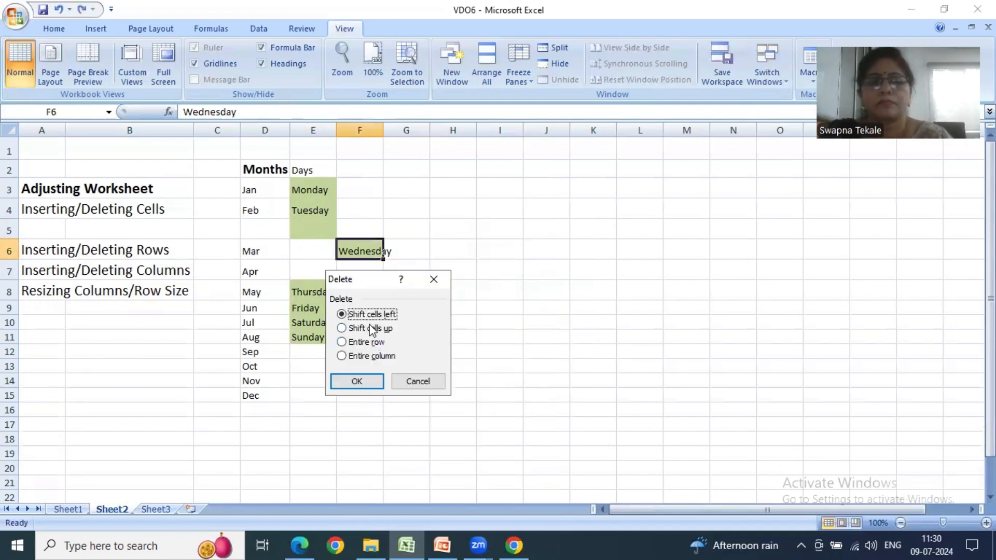
left_click(356, 381)
left_click(368, 310)
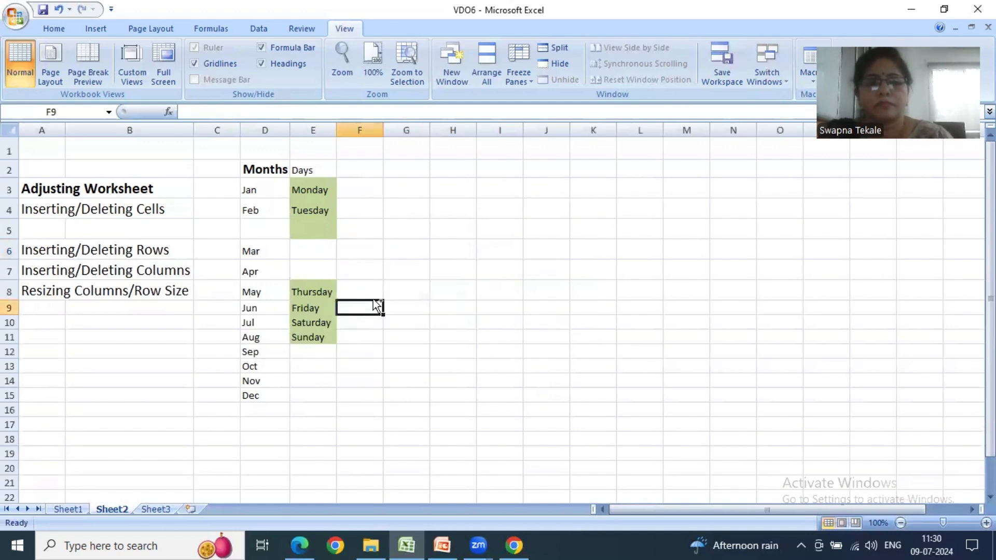
- Undo the deletion of Wednesday, the inserted row above it and the blank cell inserted above Thursday
key("ctrl+z")
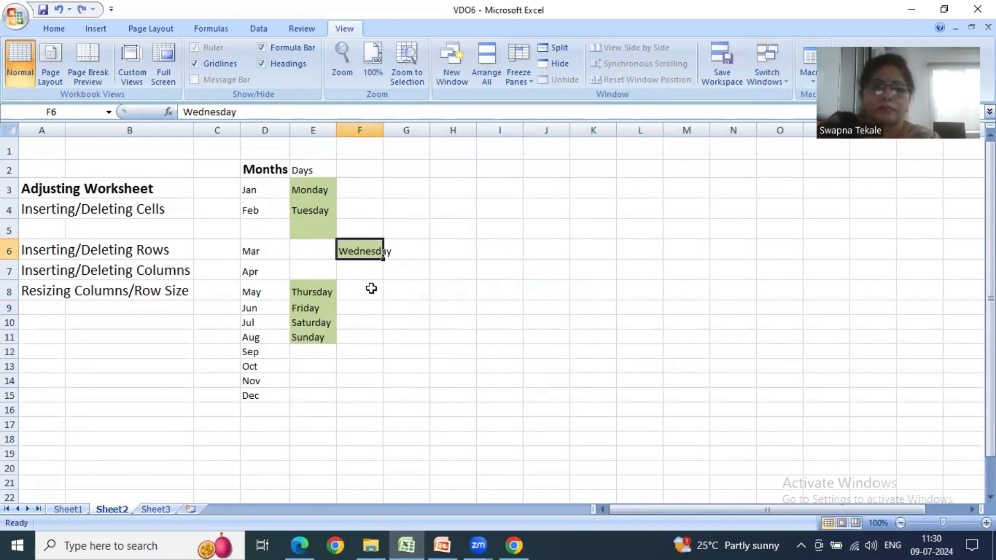
key("ctrl+z")
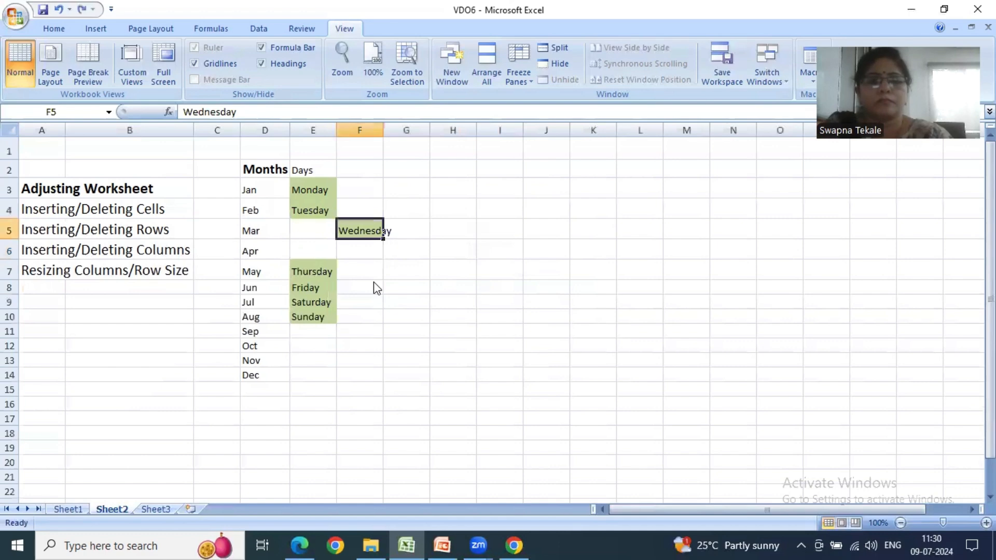
key("ctrl+z")
- Delete the Wednesday cell F5, shifting cells left
left_click(376, 230)
right_click(373, 232)
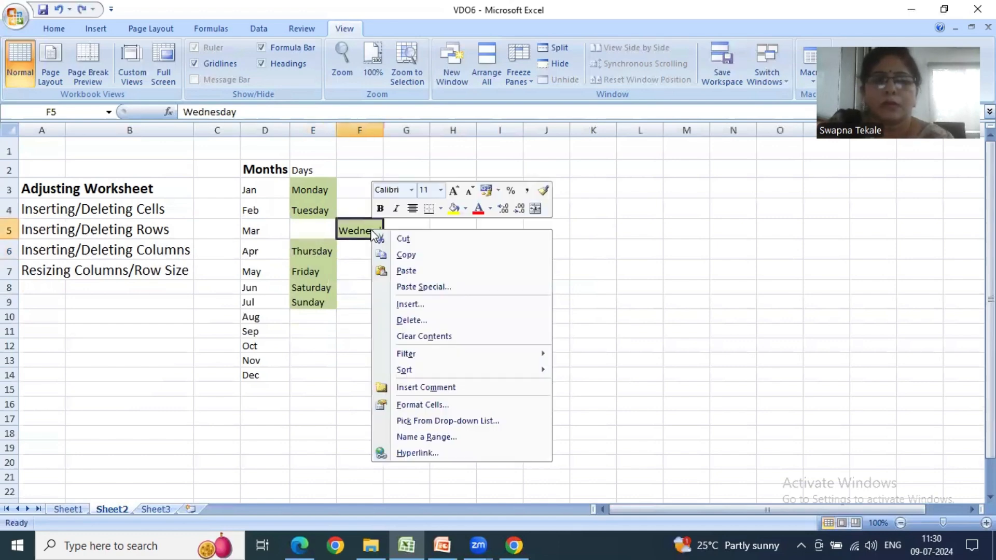
left_click(413, 320)
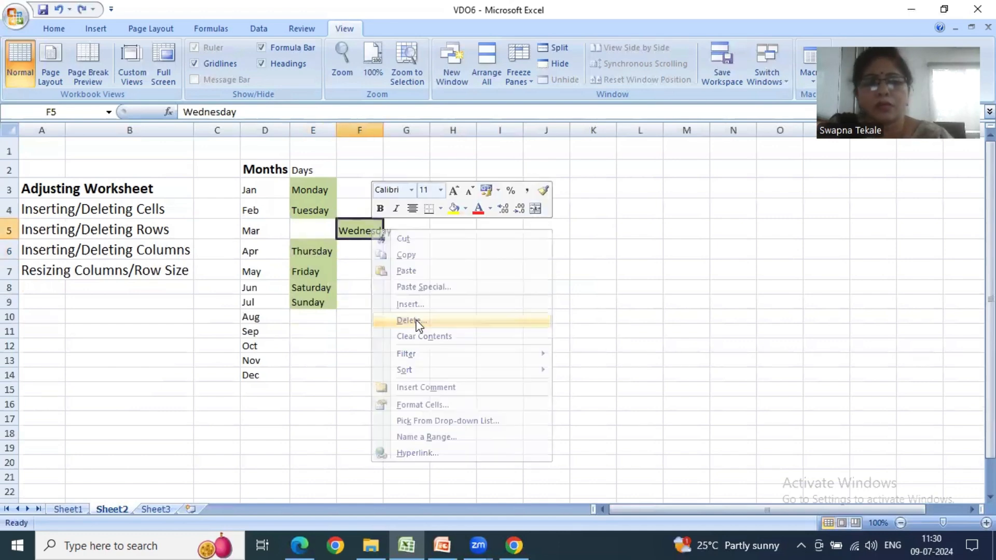
left_click_drag(408, 259, 537, 195)
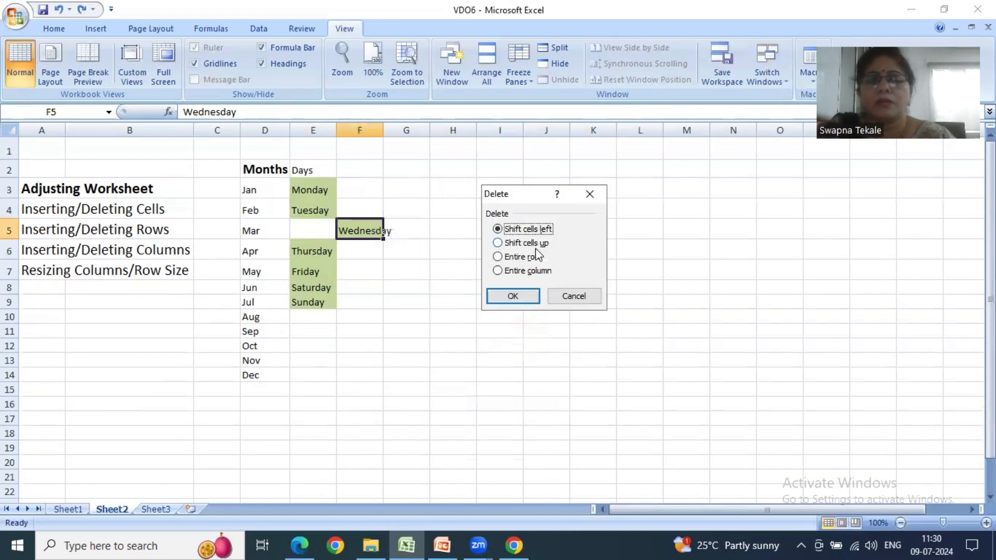
left_click(506, 293)
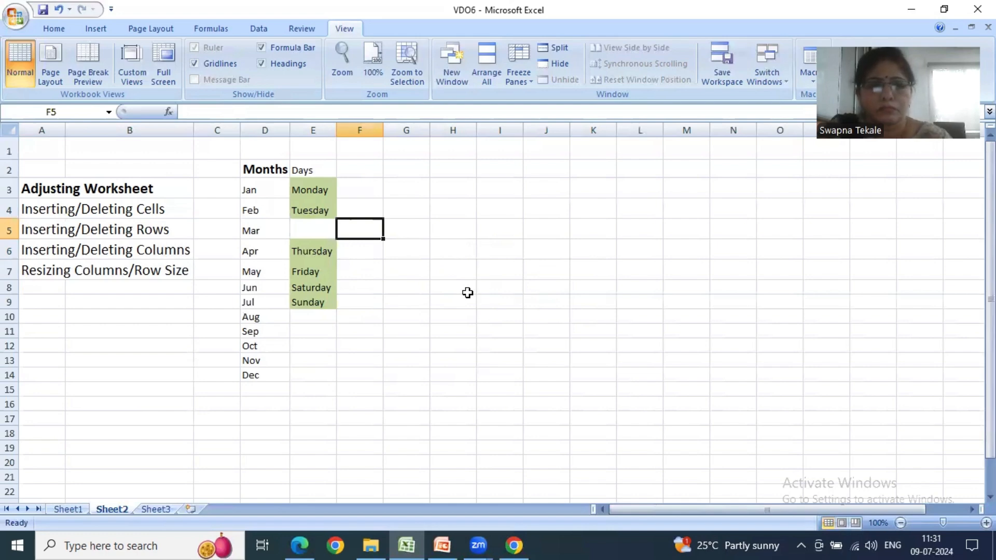
left_click(328, 252)
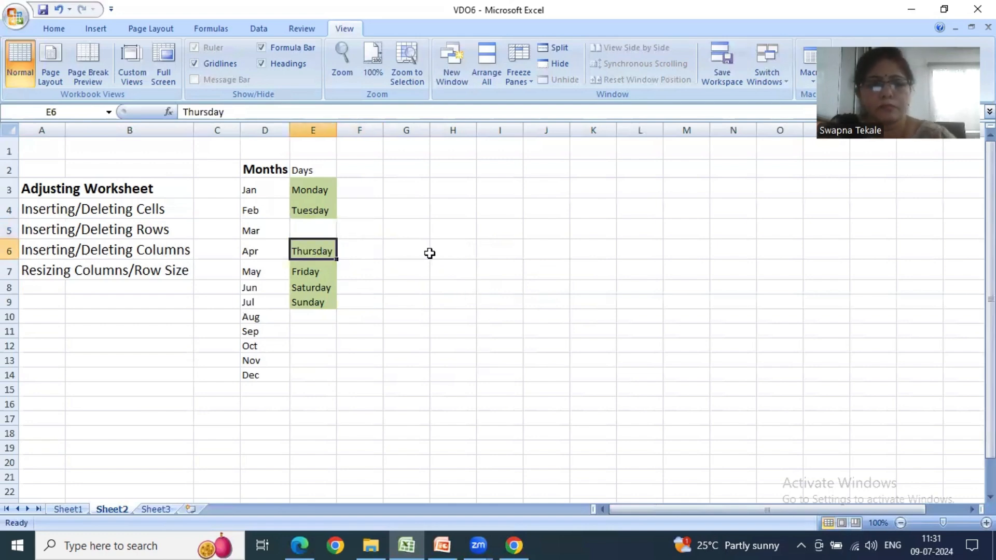
- Undo the deletion and the earlier cell insertion to restore Wednesday to E5 in the Days list
key("ctrl+z")
key("ctrl+z")
left_click(421, 271)
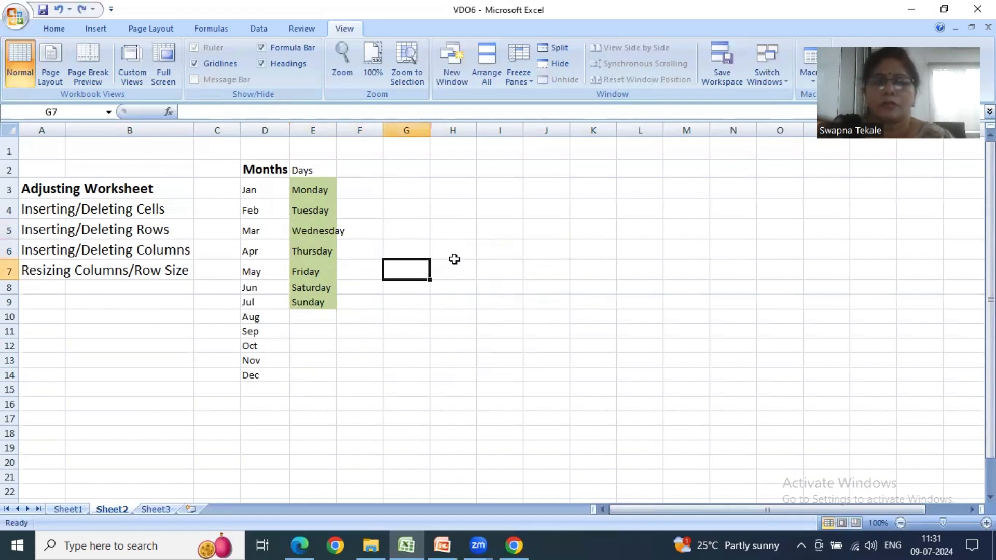
- Insert a blank cell at E5 in the Days list, shifting Wednesday right
left_click(324, 232)
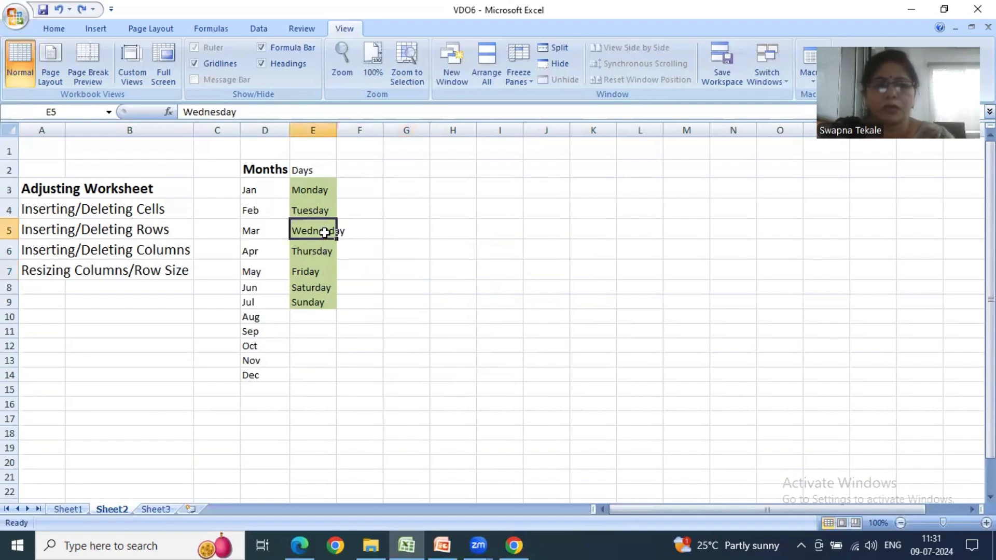
right_click(324, 233)
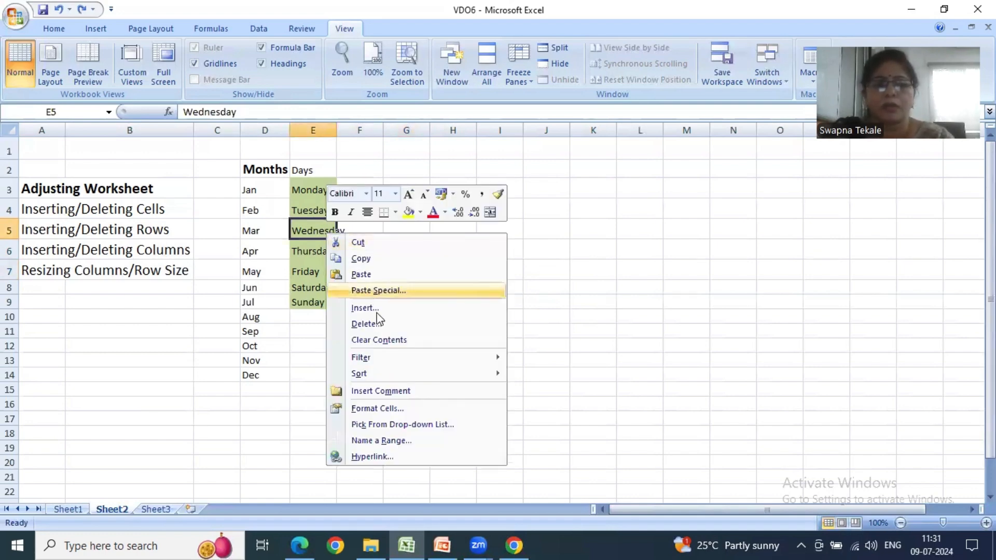
left_click(380, 307)
left_click(375, 279)
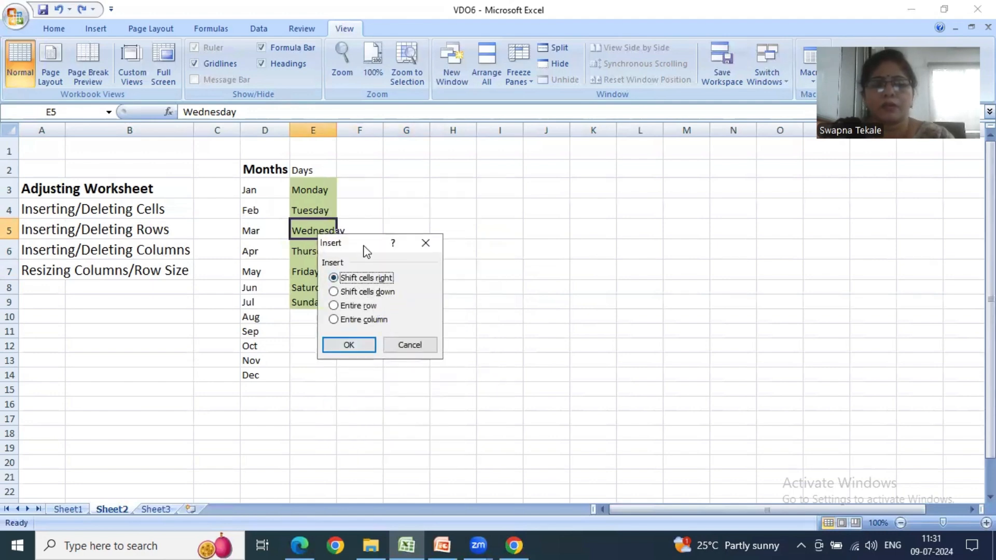
left_click_drag(365, 251, 431, 210)
left_click(414, 304)
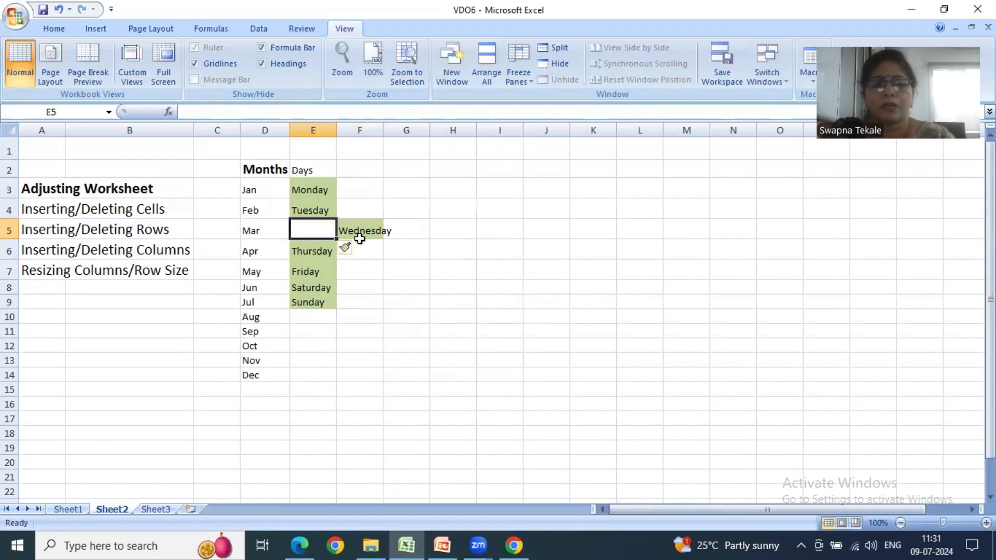
- Delete the blank cell E5, shifting Wednesday left into the Days list
right_click(331, 229)
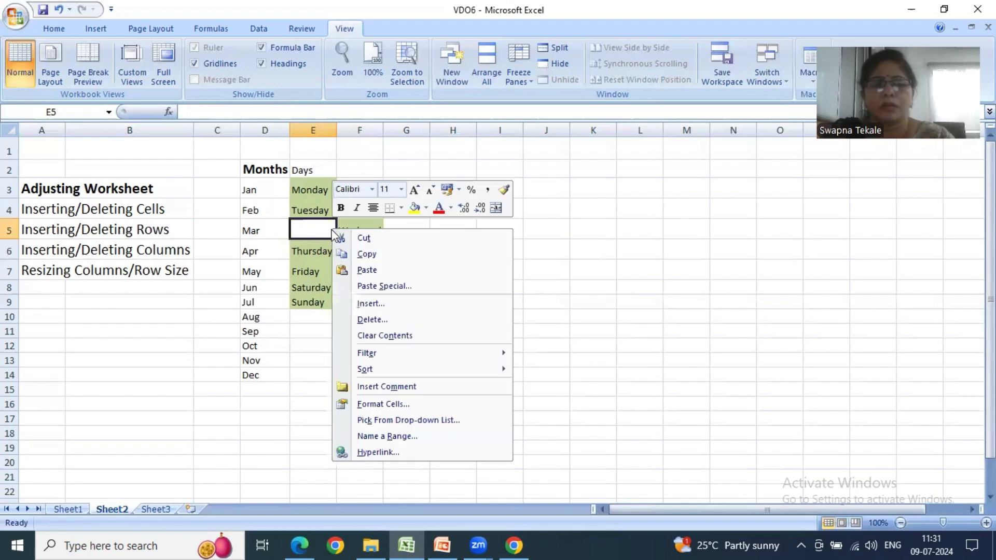
left_click(371, 320)
key("Return")
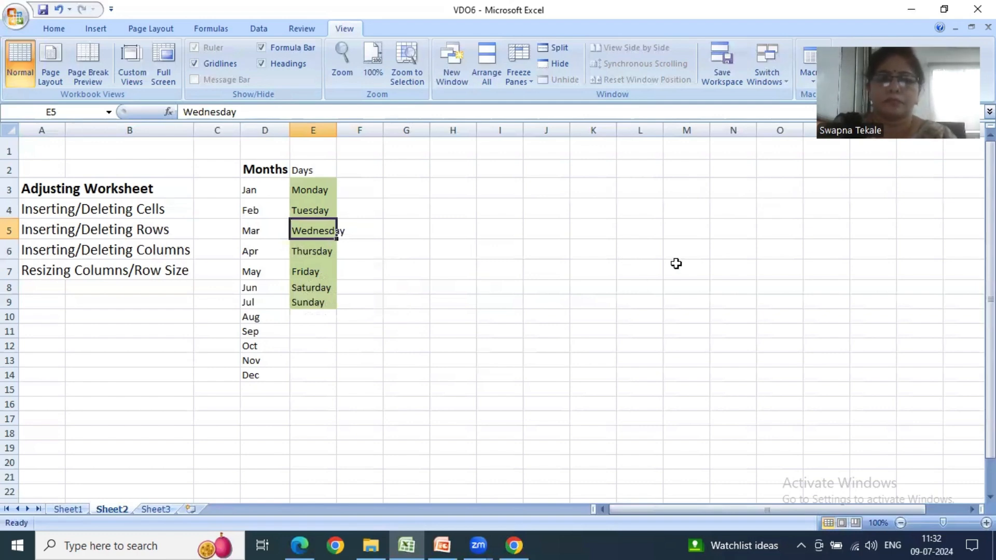
- Switch to PowerPoint to review the Cells Group slide on Insert and Delete, and return to Excel
left_click(442, 545)
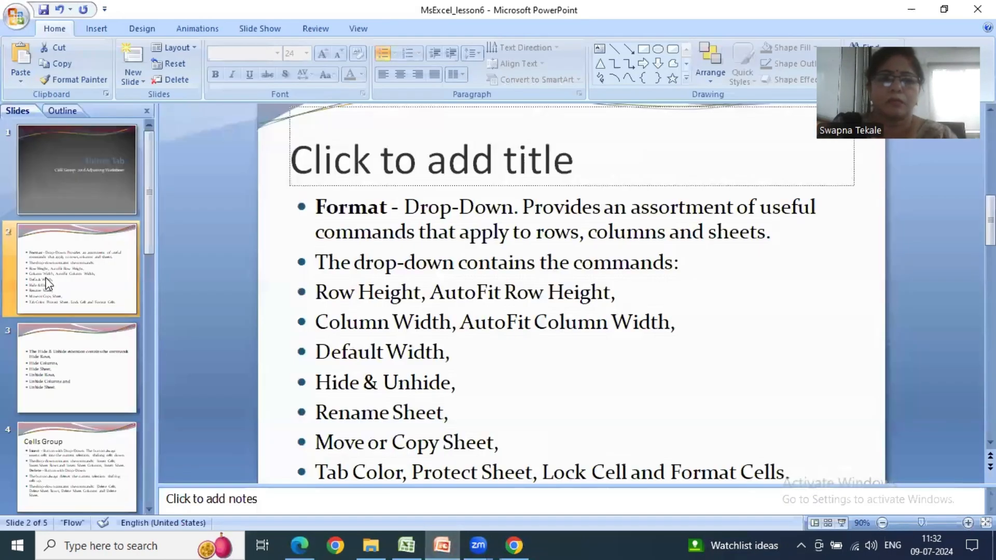
left_click(89, 457)
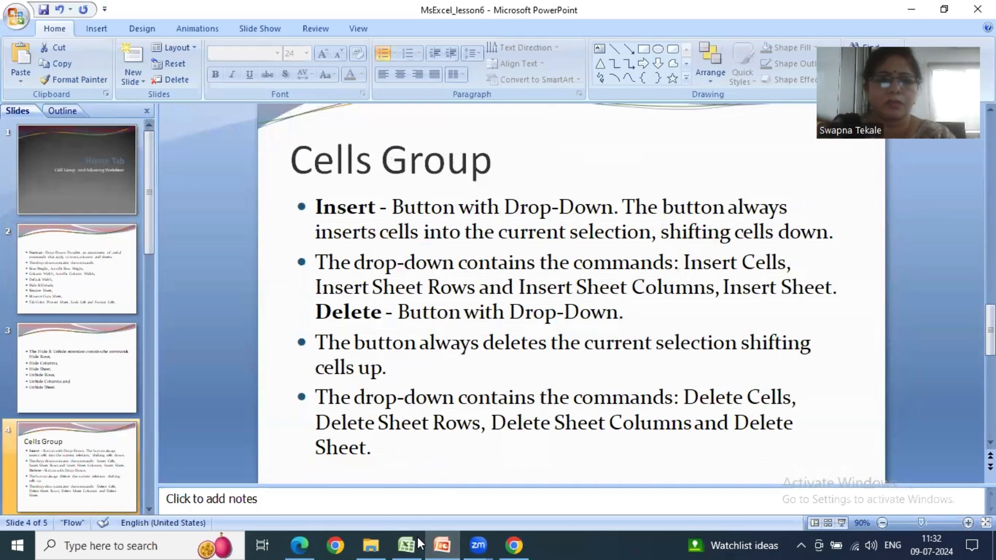
key("alt+Tab")
- Insert a blank cell at E5 with the Shift cells right option, moving Wednesday to F5
right_click(310, 232)
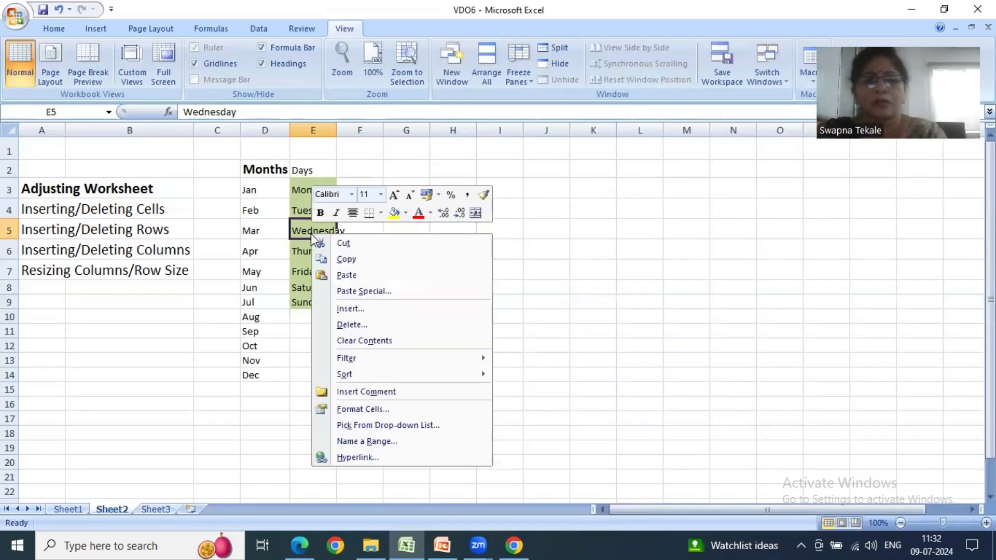
left_click(326, 308)
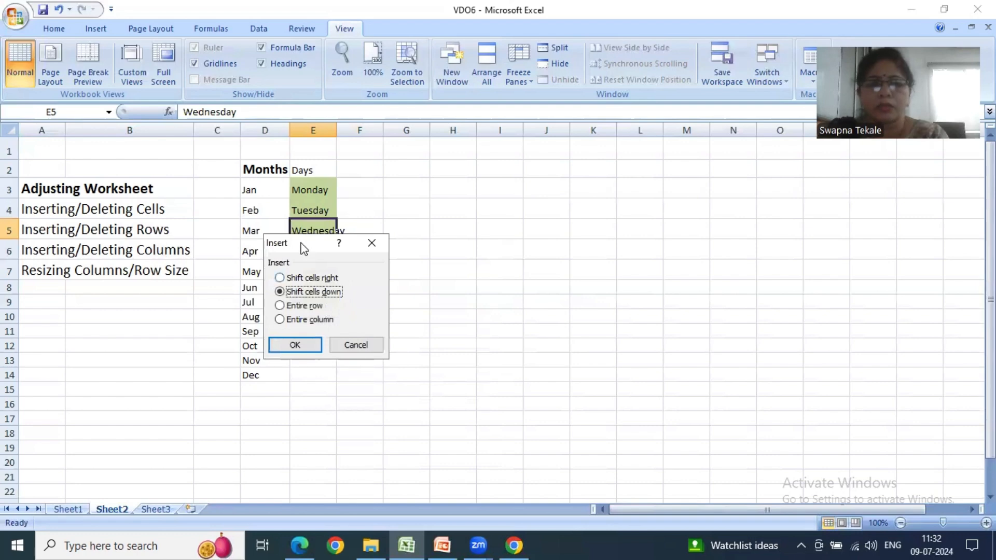
left_click(424, 249)
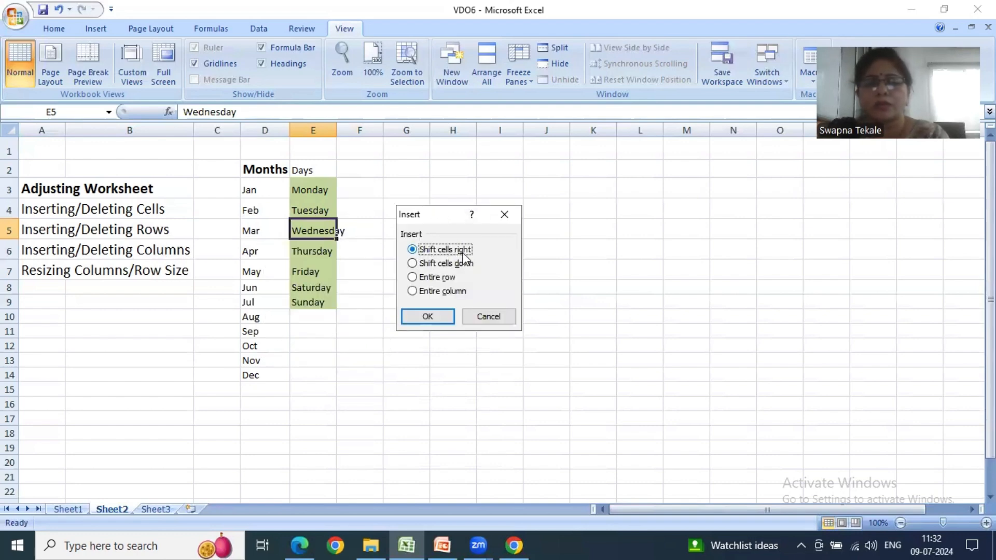
left_click(426, 316)
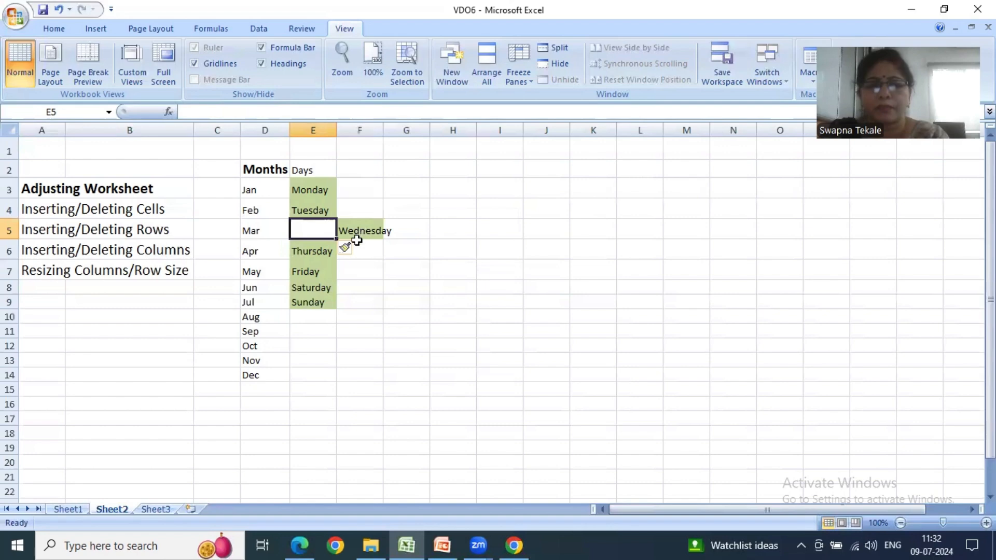
- Insert another blank cell at E5, shifting Thursday and the days below it down
right_click(324, 236)
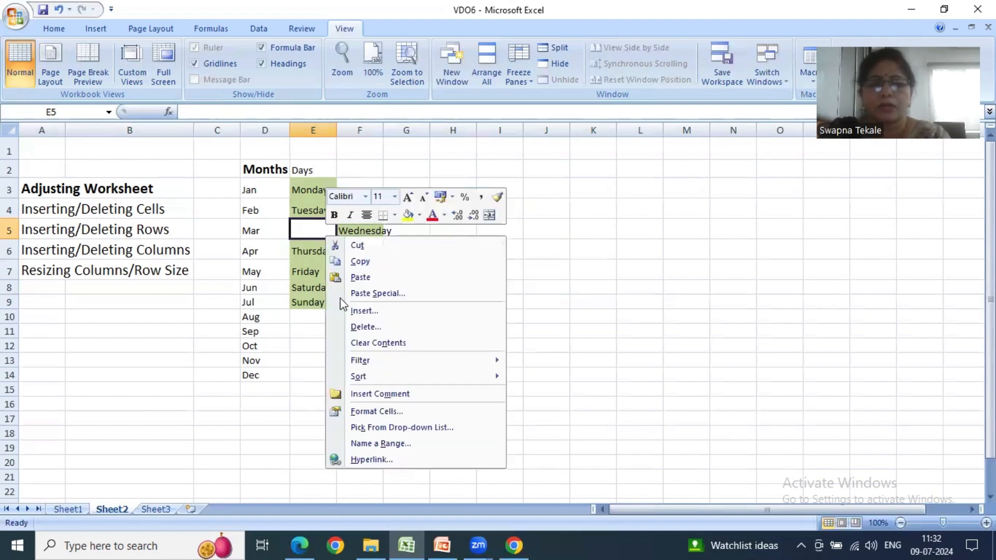
left_click(353, 312)
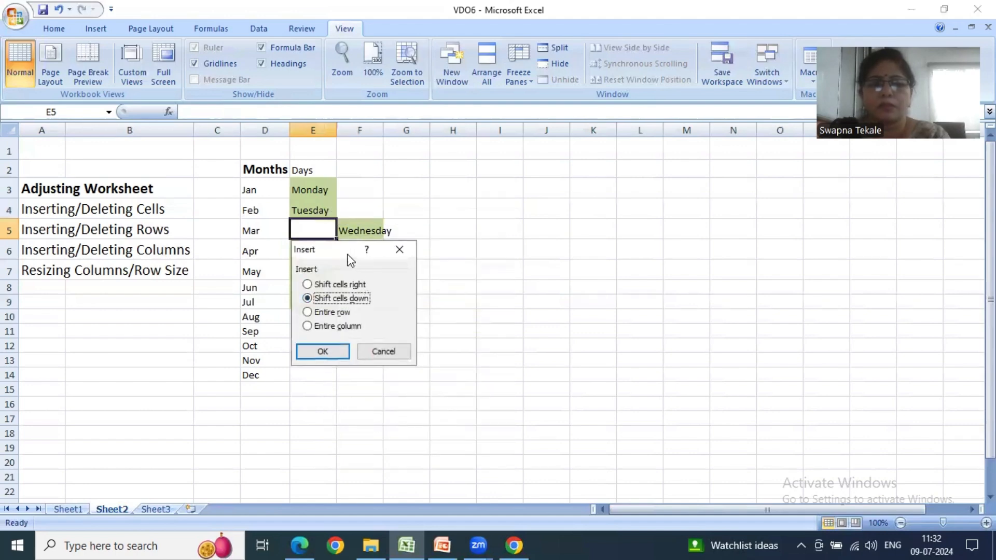
left_click_drag(350, 251, 499, 215)
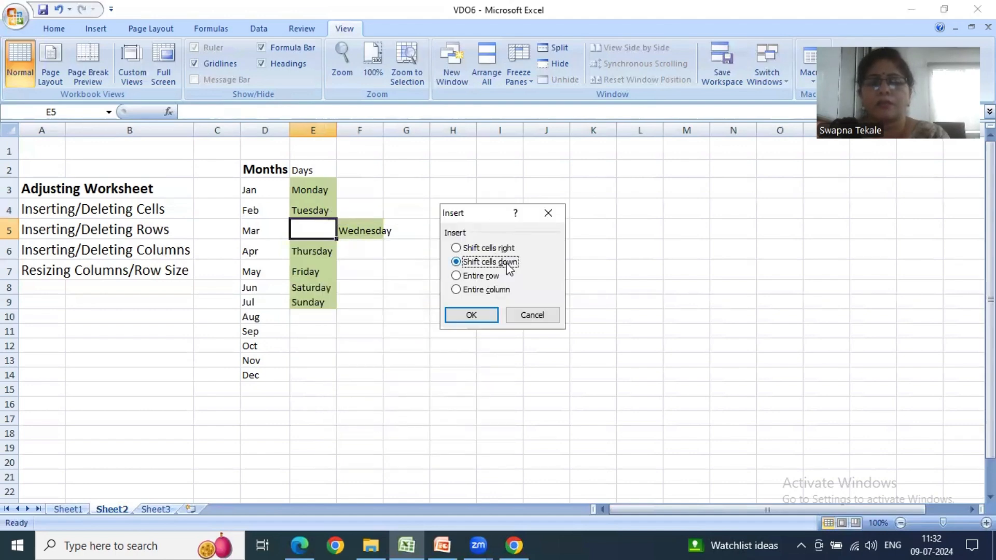
left_click(473, 314)
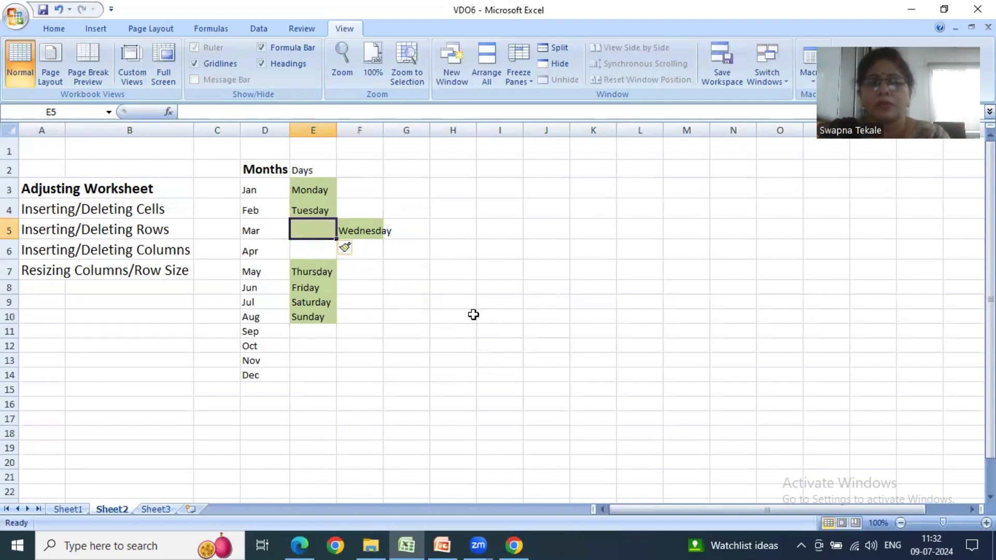
- Delete the blank cell E5, shifting the cells below it up
right_click(326, 235)
left_click(359, 325)
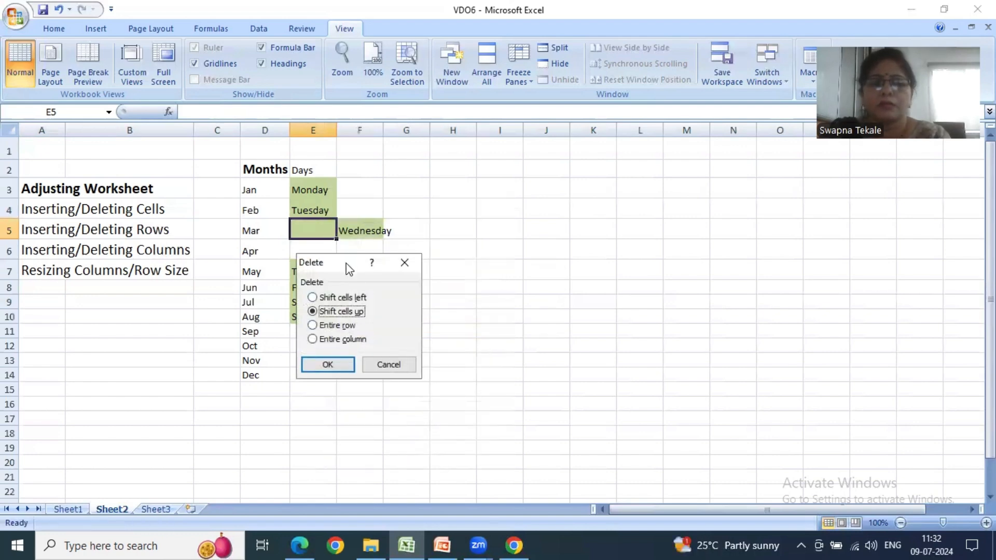
left_click_drag(348, 269, 531, 223)
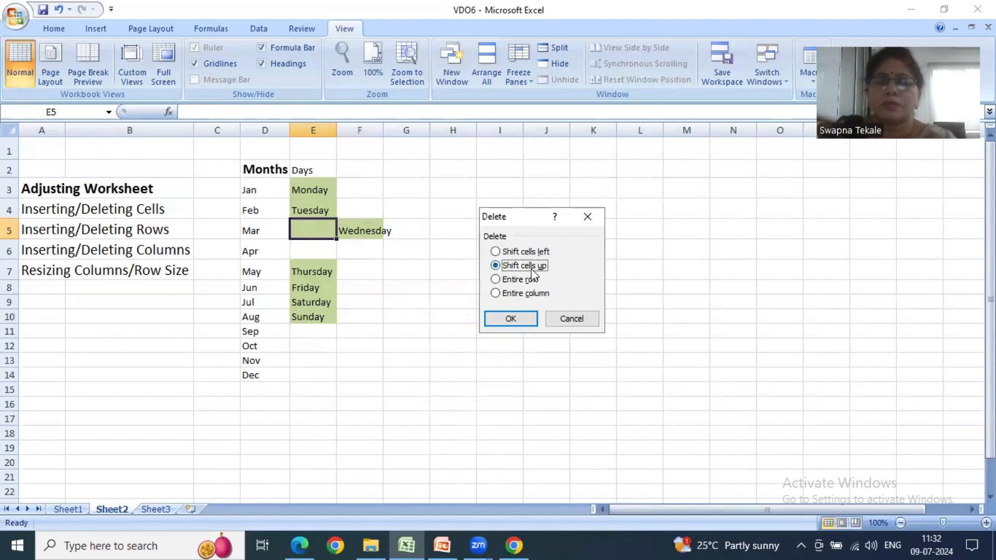
left_click(514, 318)
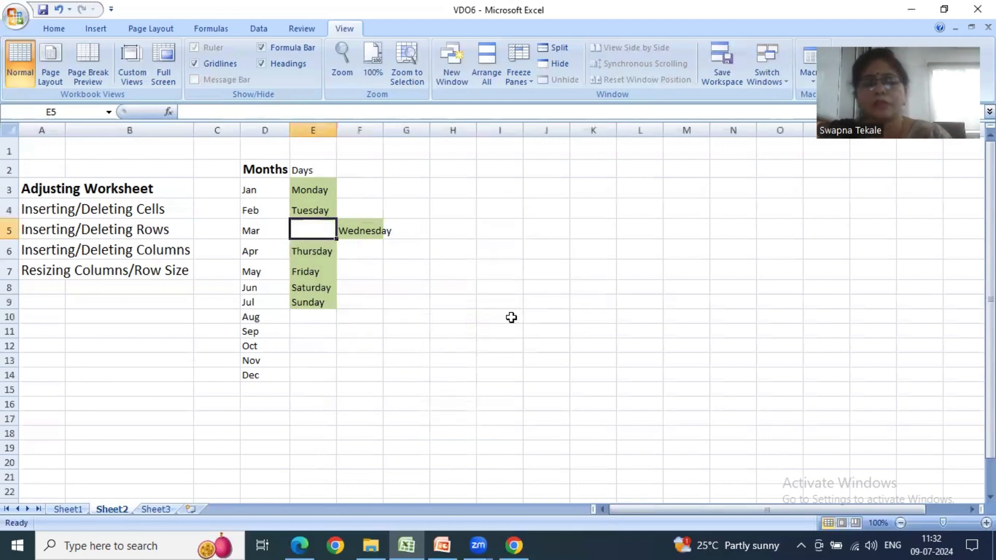
- Delete the blank cell E5 with the Shift cells left option, moving Wednesday back into the Days column
right_click(332, 227)
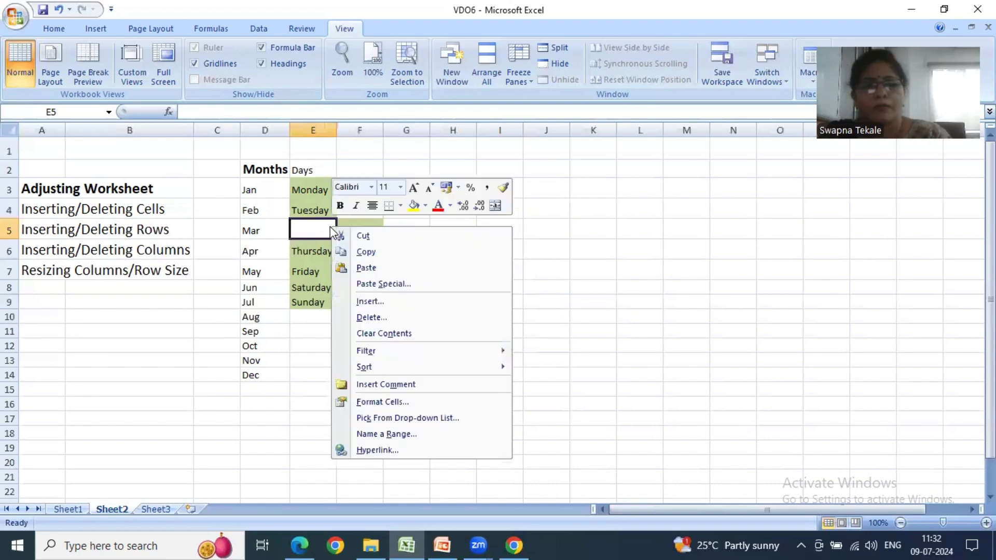
left_click(371, 317)
left_click_drag(350, 250, 568, 196)
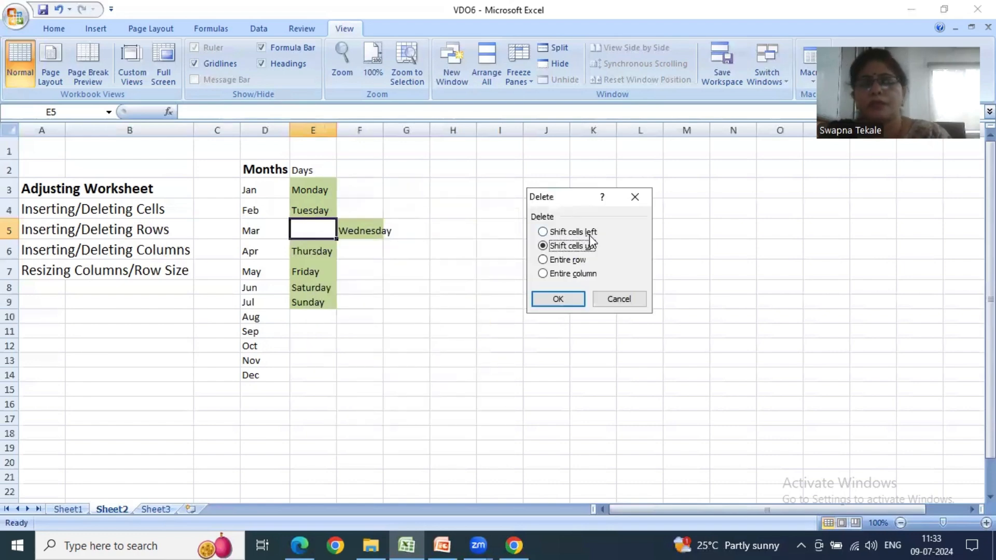
left_click(590, 233)
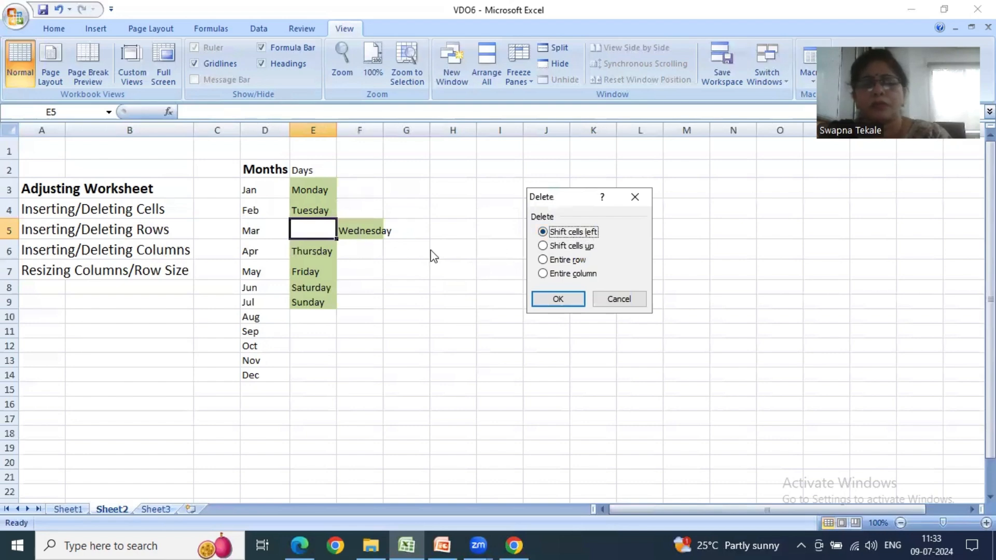
left_click(542, 299)
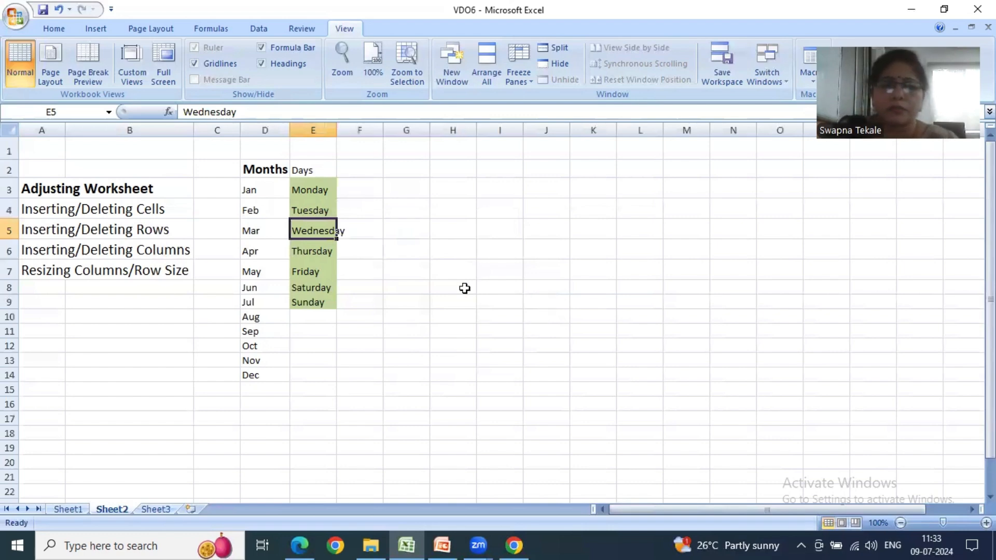
- Insert an entire blank row above the row containing Mar and Wednesday, using cell E5 as the reference
right_click(330, 227)
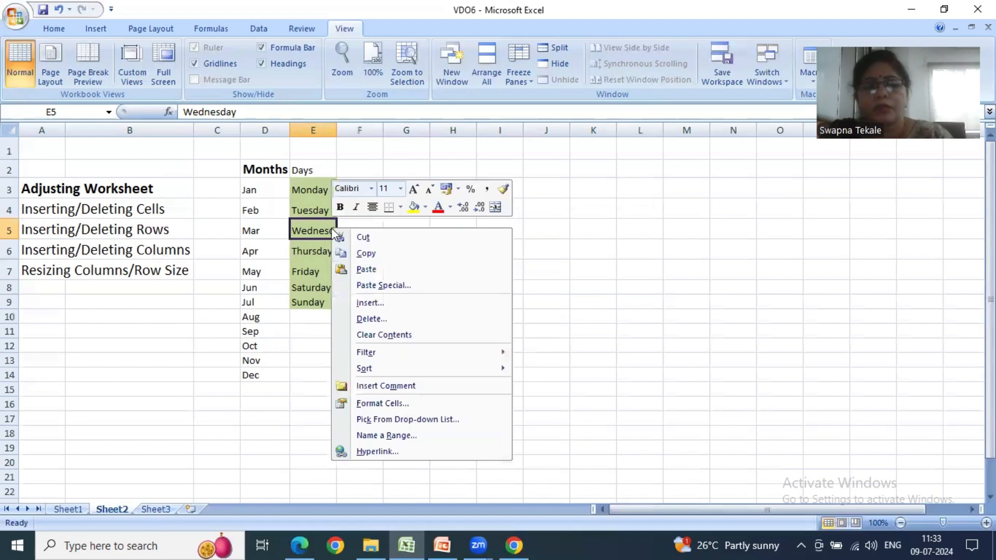
left_click(363, 304)
left_click_drag(350, 242, 428, 183)
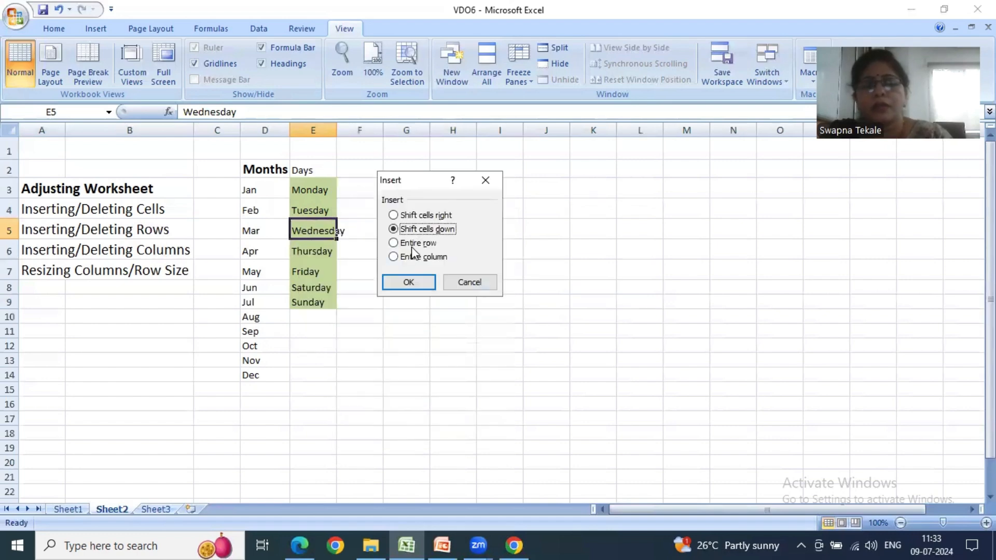
left_click(407, 280)
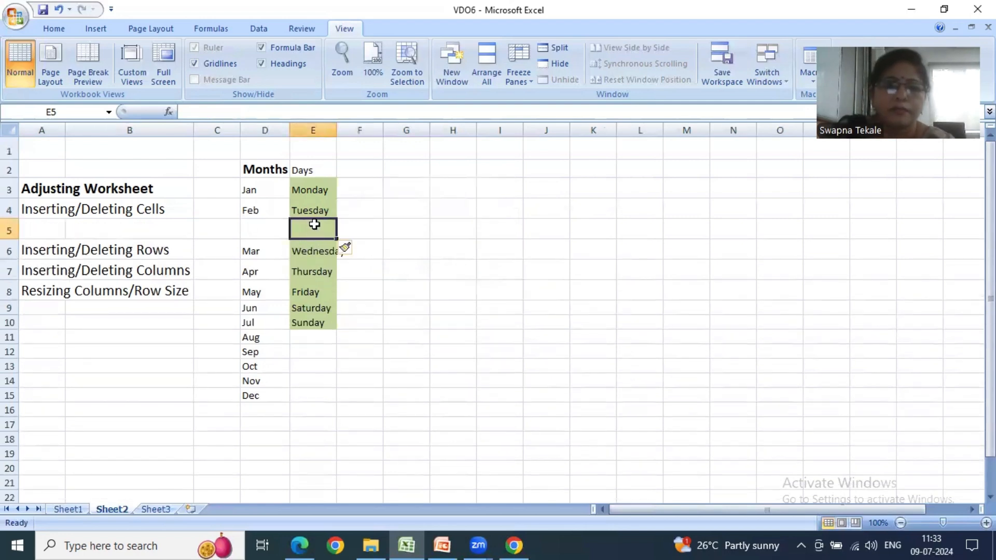
- Insert an entire blank column between the Months and Days columns, using cell E5 as the reference
right_click(312, 229)
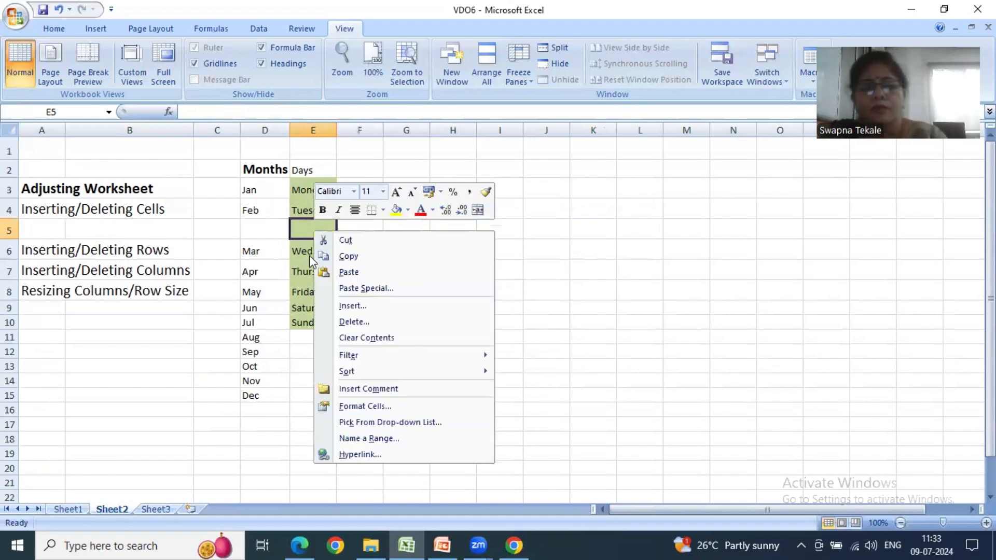
left_click(336, 305)
left_click(312, 323)
left_click(310, 346)
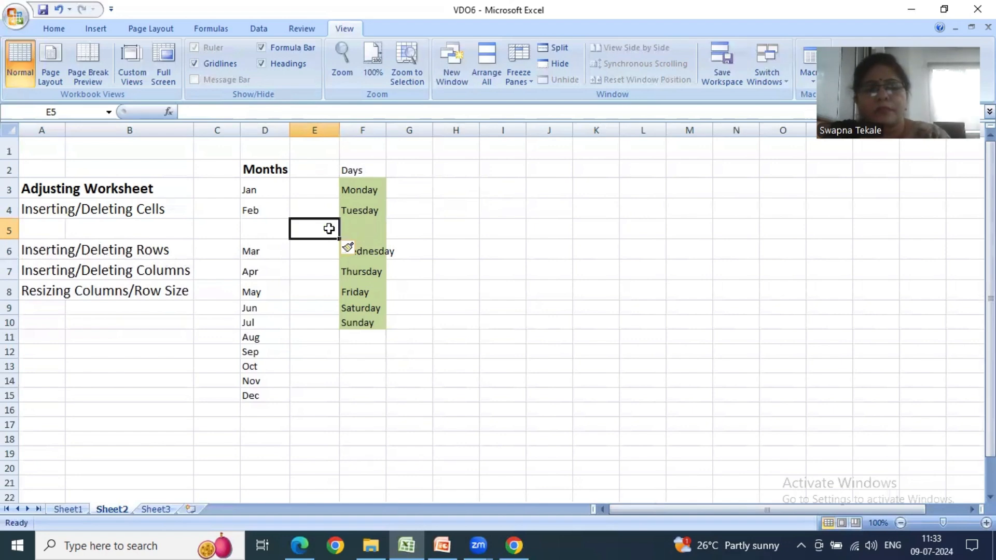
- Delete the entire blank column E between Months and Days
right_click(329, 228)
left_click(357, 322)
left_click(348, 337)
left_click(333, 362)
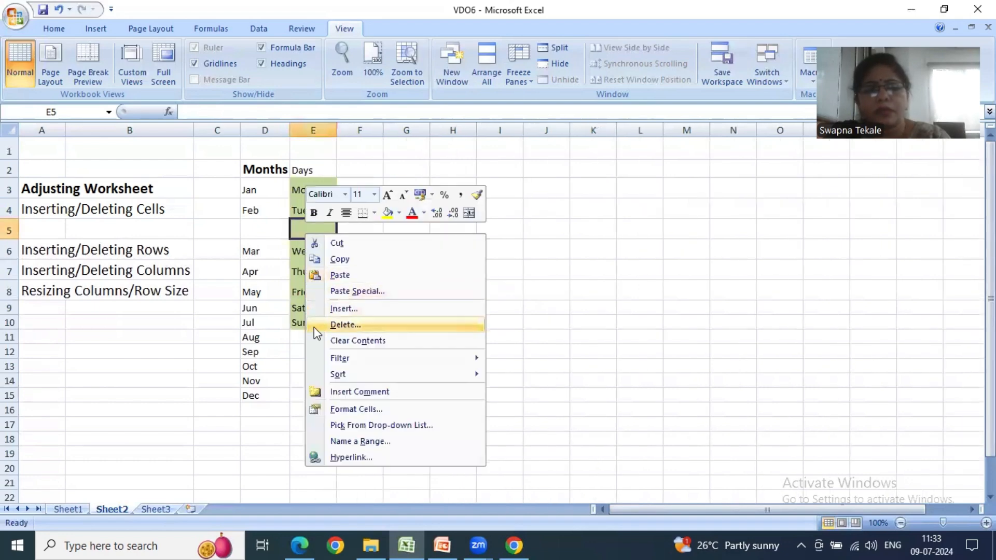
- Delete the entire blank row 5 between Feb and Mar
left_click(318, 324)
left_click(293, 325)
left_click(291, 363)
left_click(385, 315)
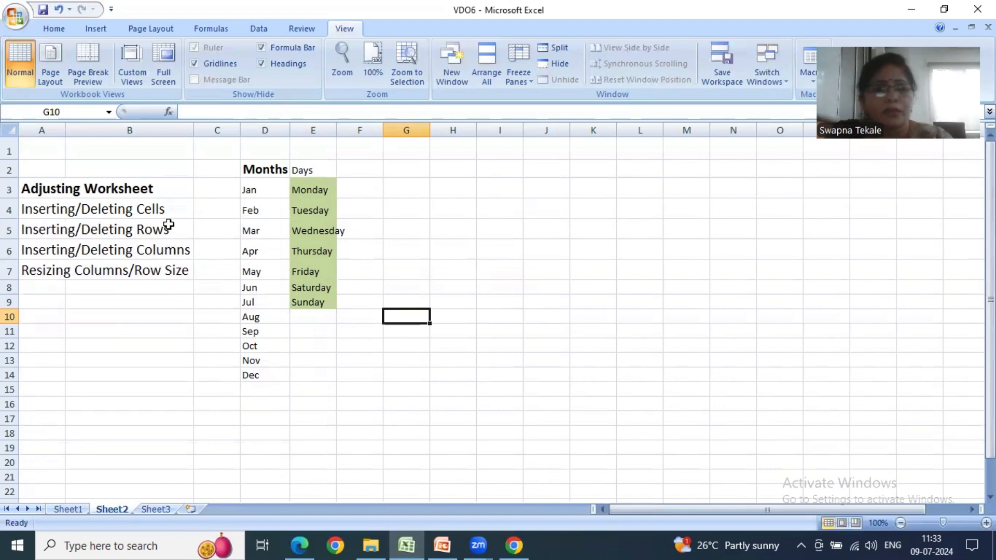
left_click(68, 272)
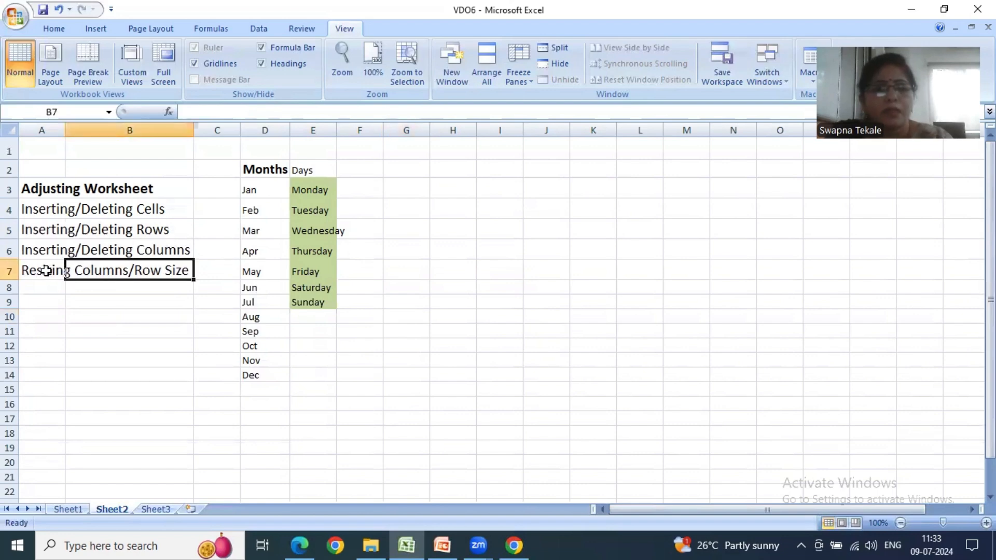
left_click(45, 272)
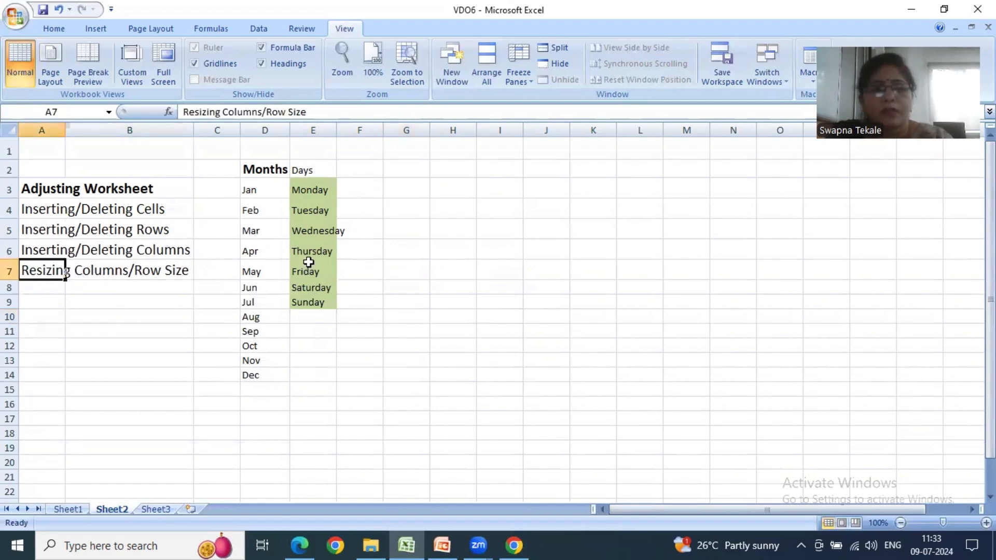
right_click(308, 253)
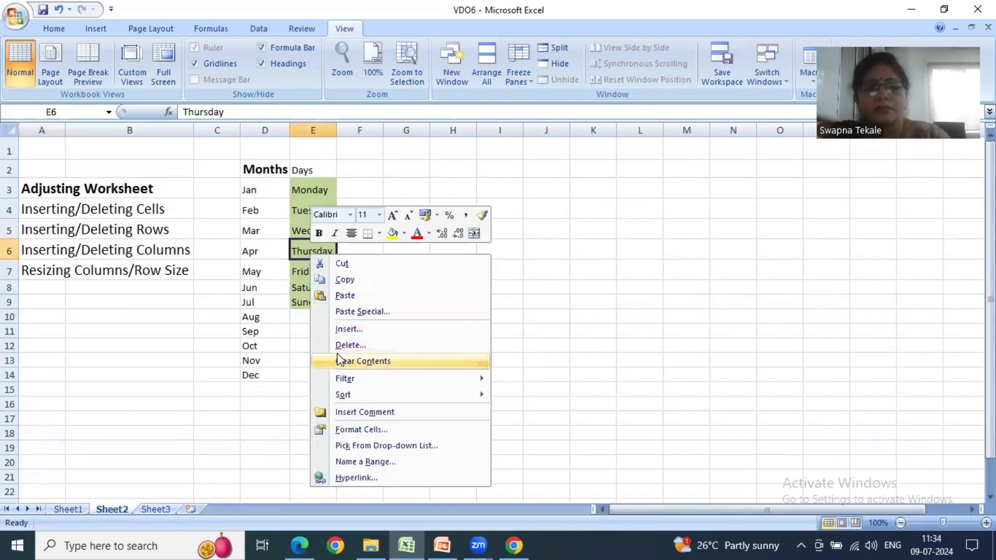
left_click(565, 307)
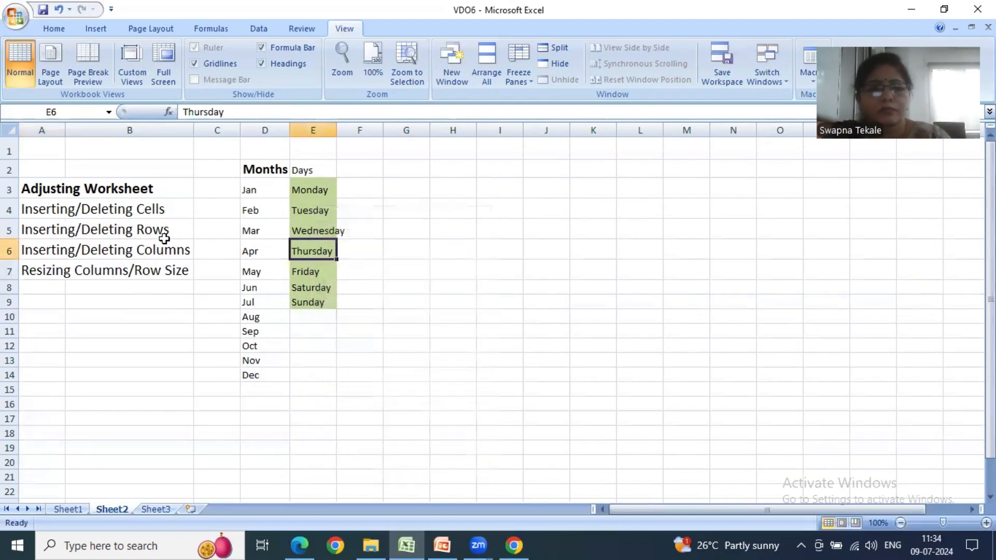
- Set the width of the Months column D to 20
right_click(285, 129)
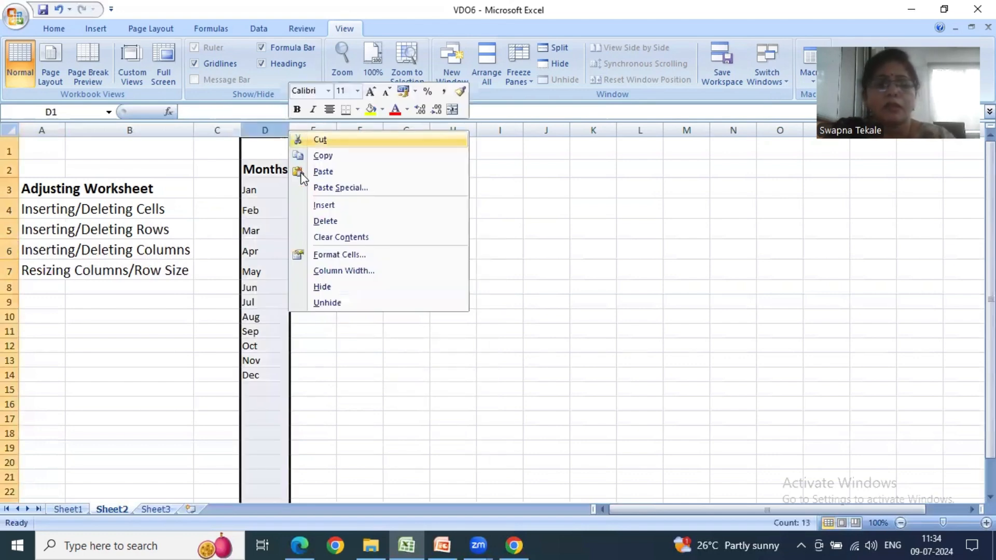
left_click(333, 272)
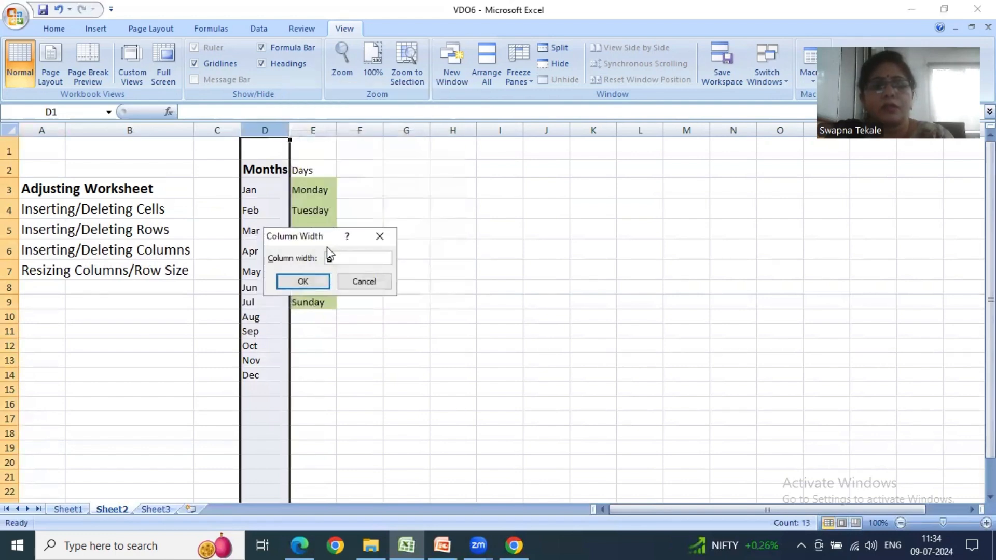
left_click_drag(335, 236, 455, 177)
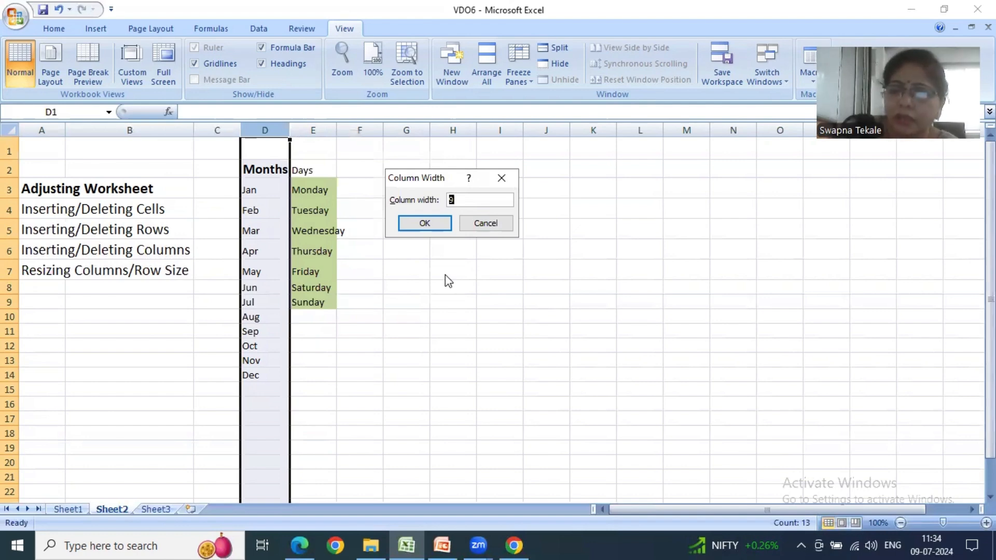
left_click(438, 227)
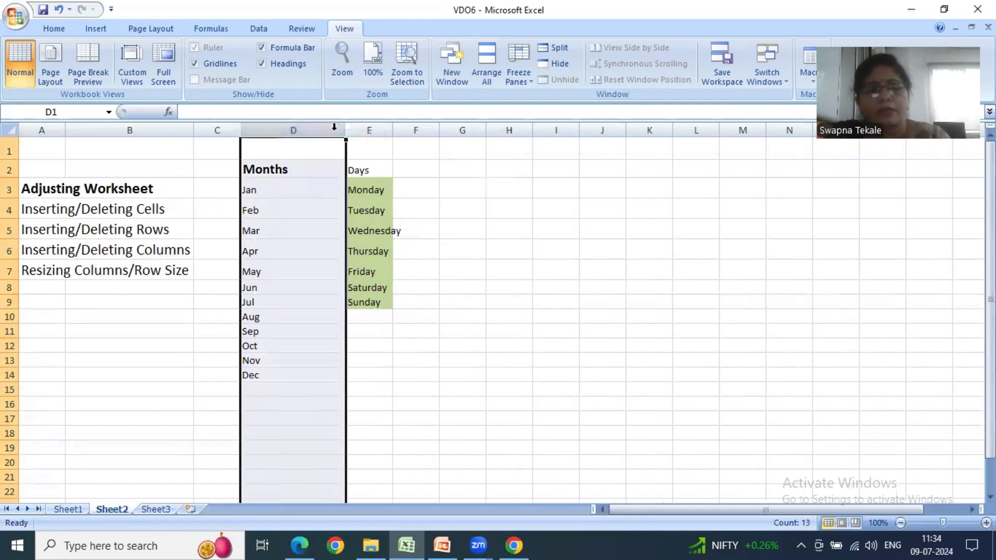
- Set the width of the Days column E to 25
left_click(370, 130)
right_click(370, 131)
left_click(349, 132)
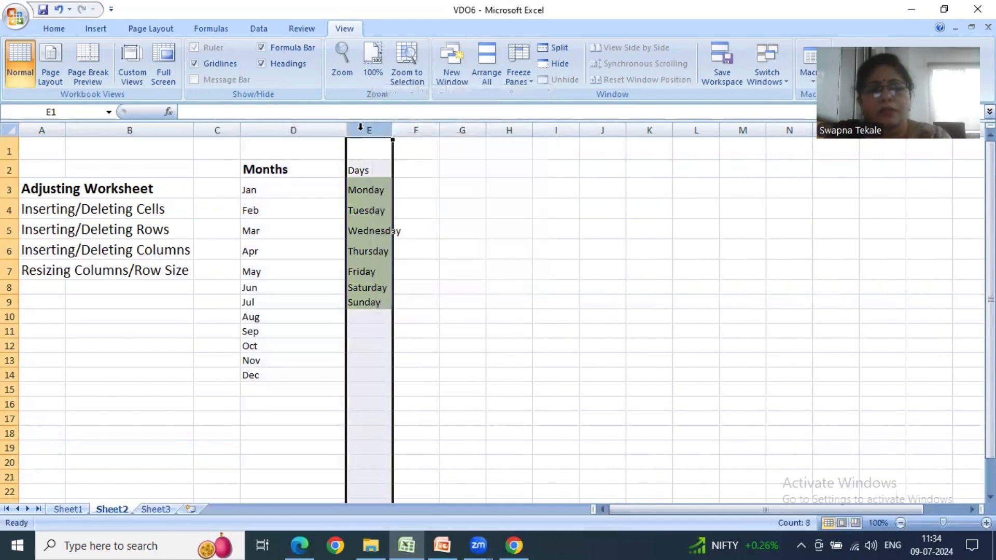
right_click(361, 130)
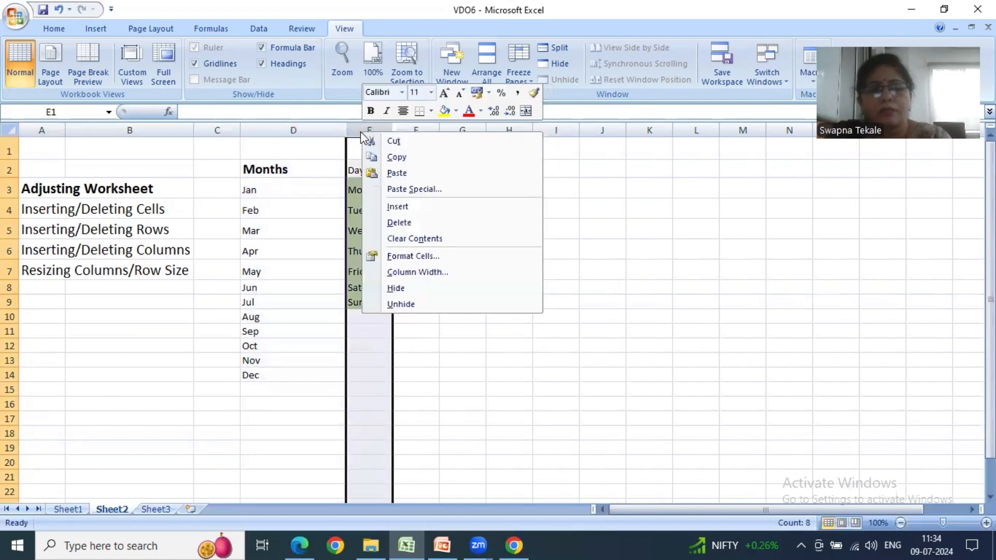
left_click(396, 271)
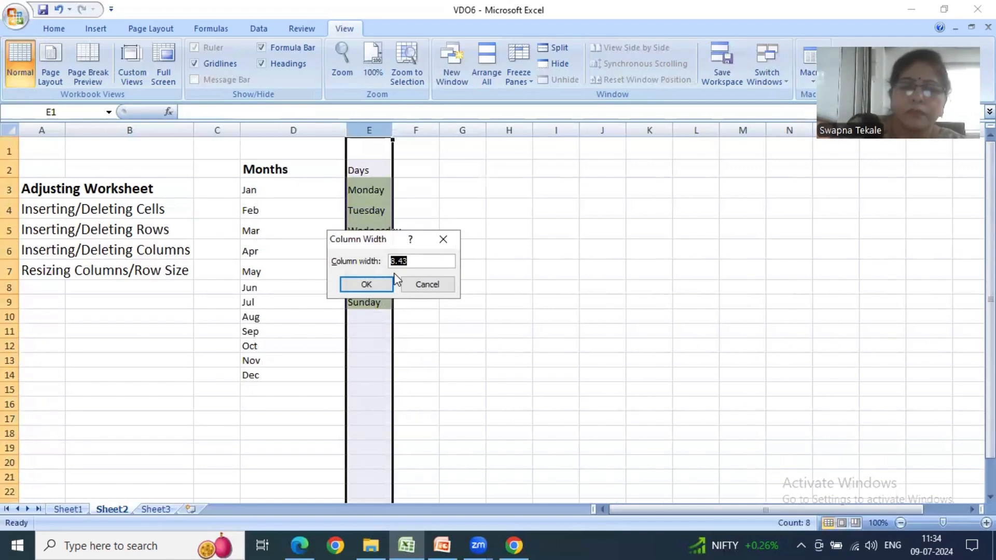
type("25")
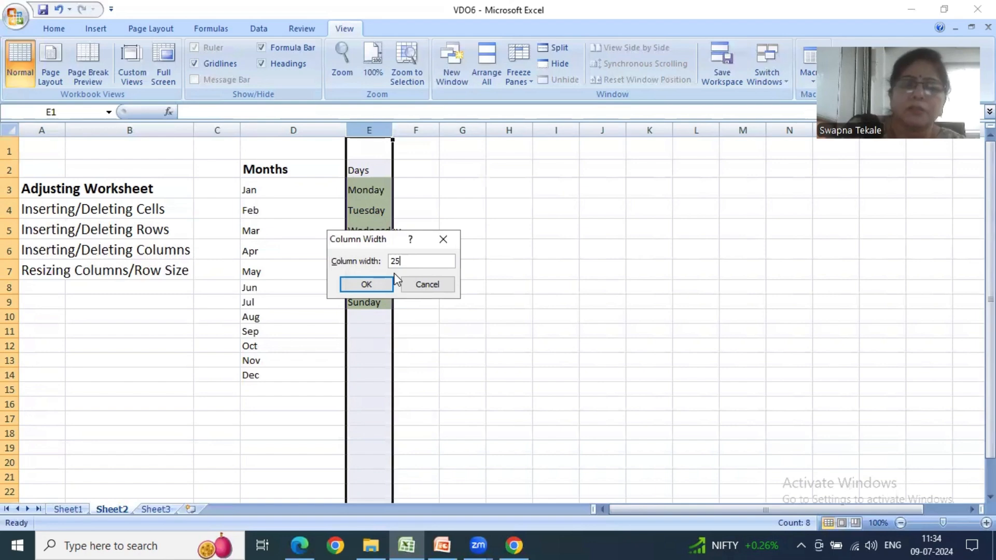
left_click(379, 288)
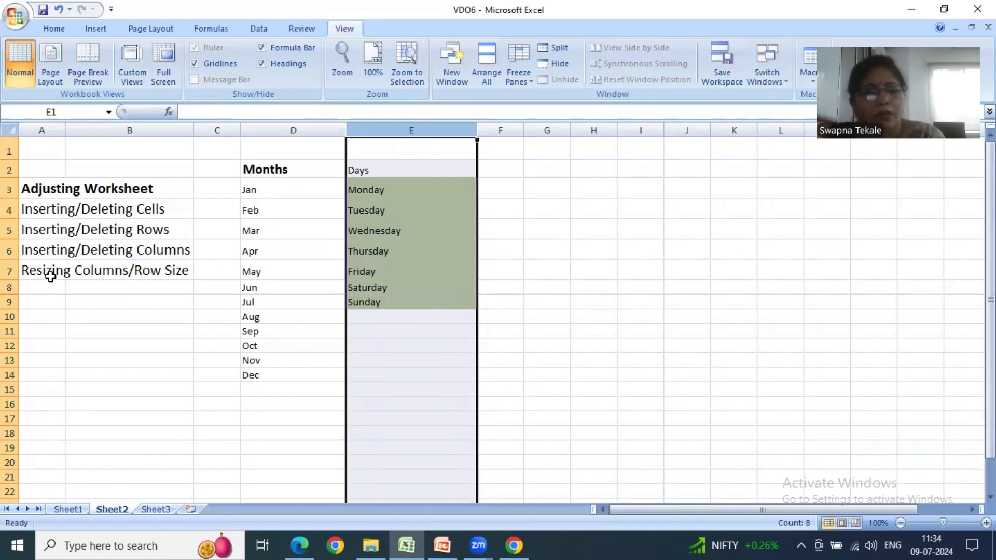
- Set the height of row 7, containing Resizing Columns/Row Size, to 30
left_click(11, 267)
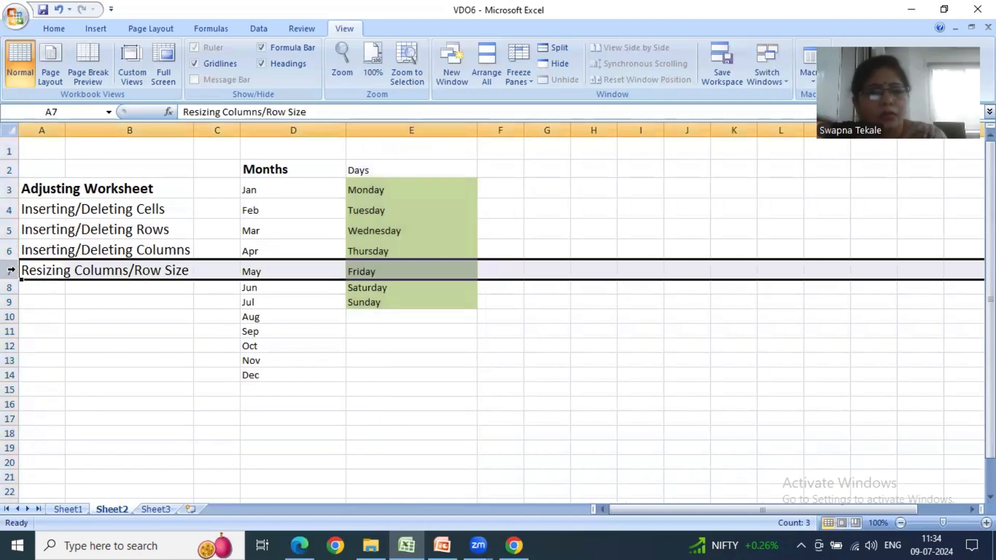
right_click(11, 268)
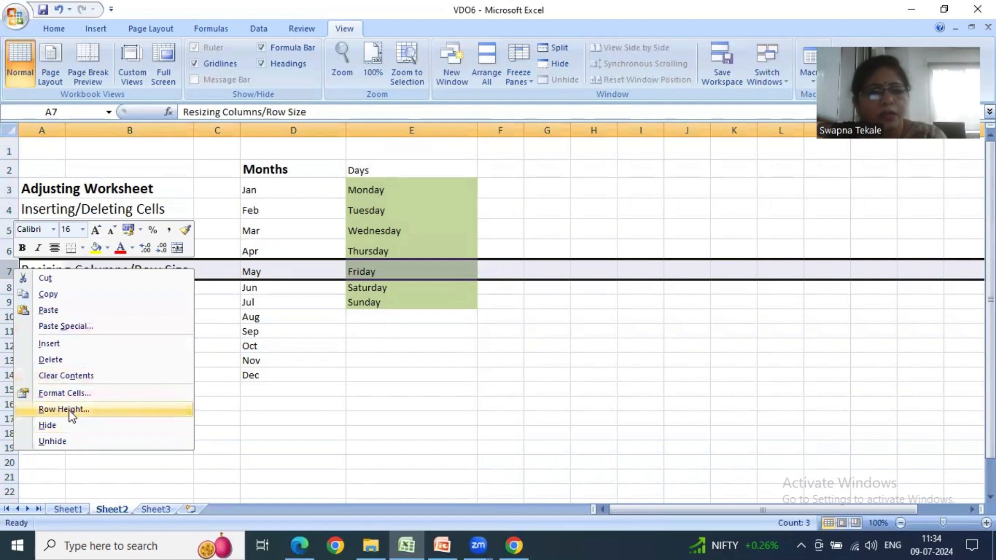
left_click(71, 409)
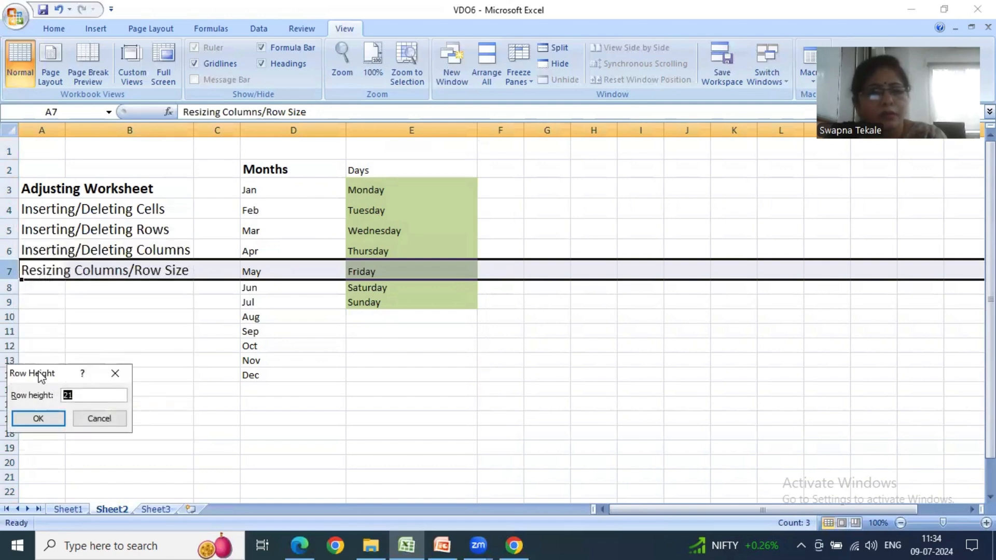
left_click_drag(32, 377, 124, 343)
type("30")
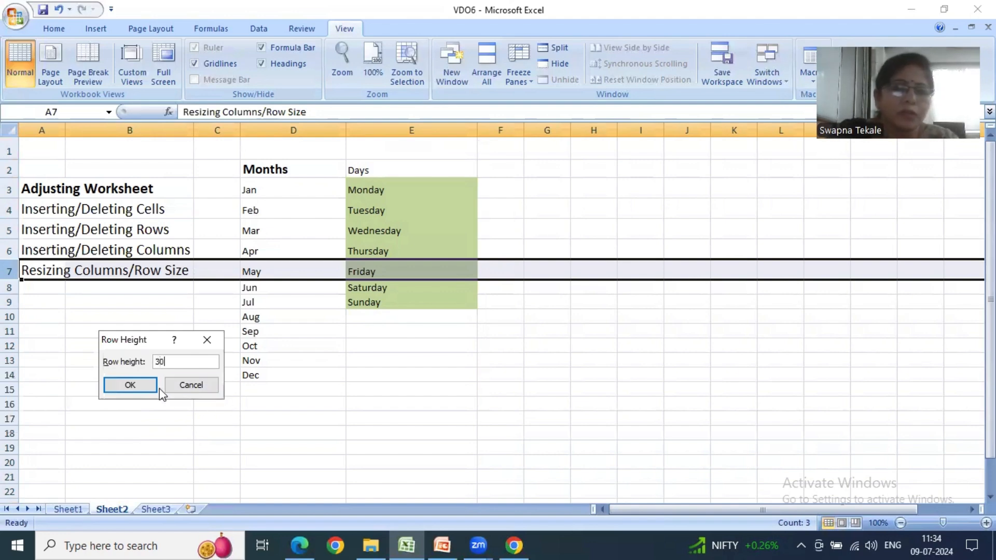
left_click(132, 384)
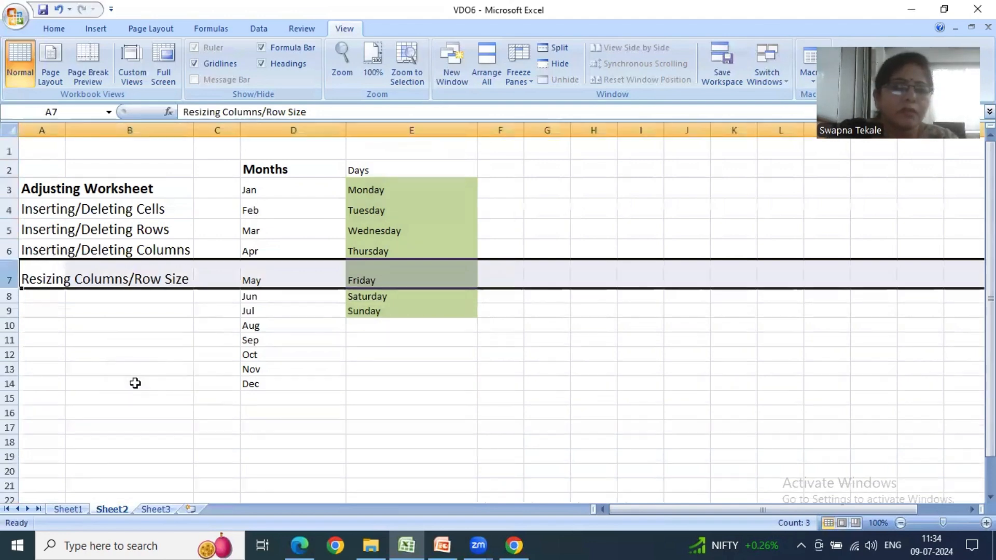
left_click(179, 308)
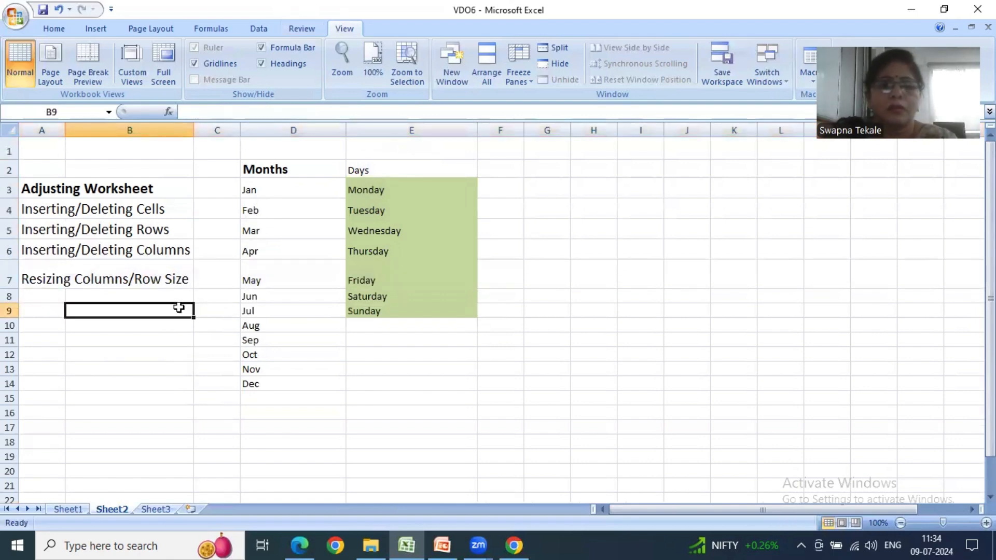
- AutoFit the widths of columns A through E to their contents and deselect the columns
left_click(42, 128)
left_click_drag(42, 128, 382, 139)
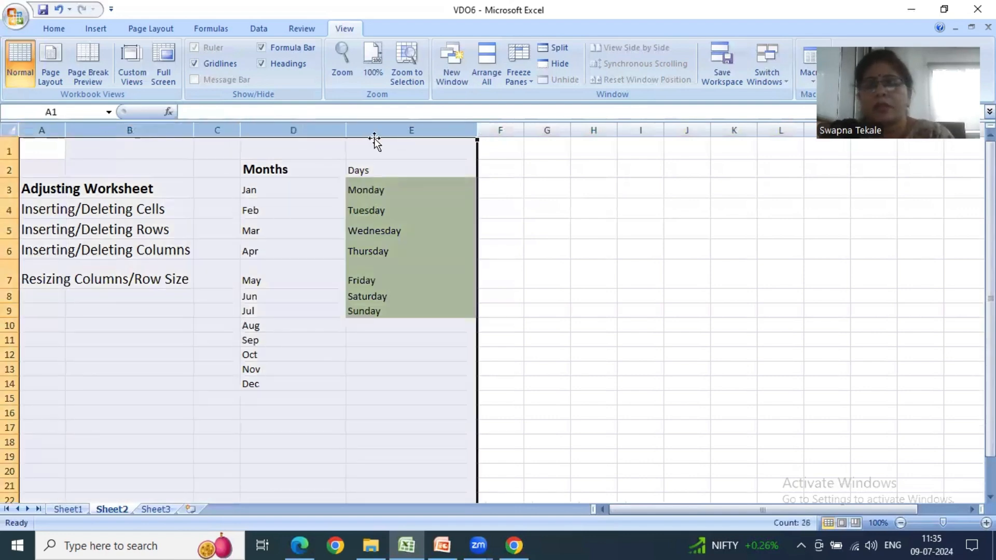
left_click(71, 30)
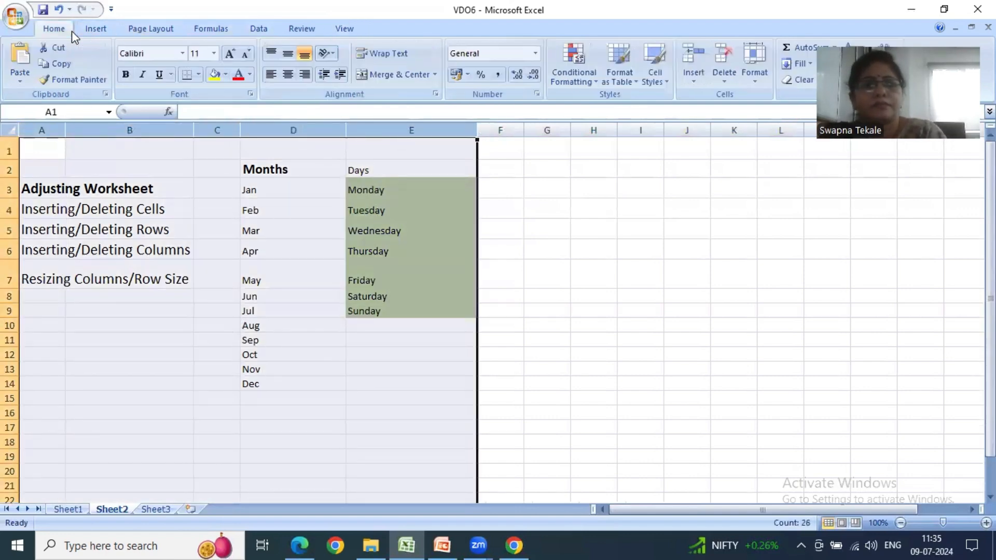
left_click(748, 79)
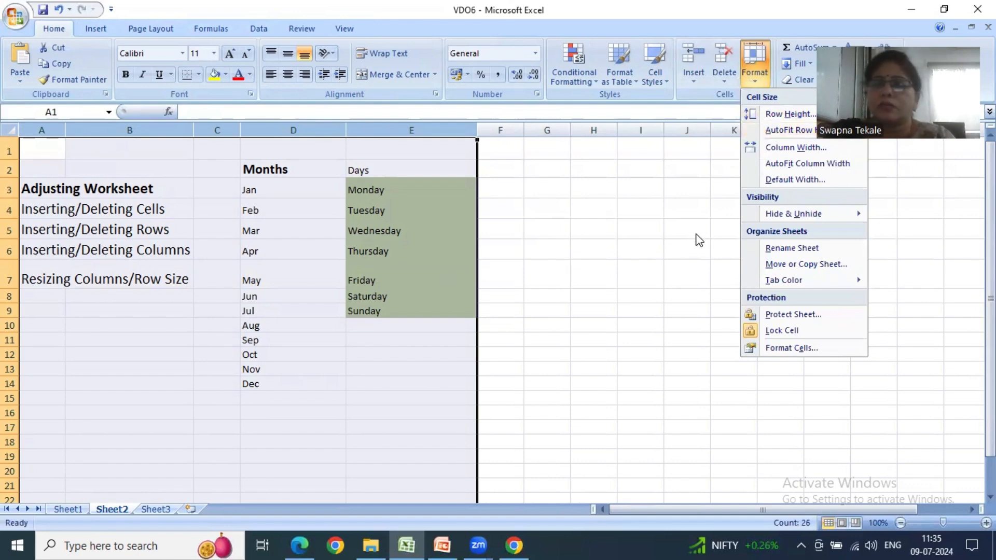
left_click(786, 174)
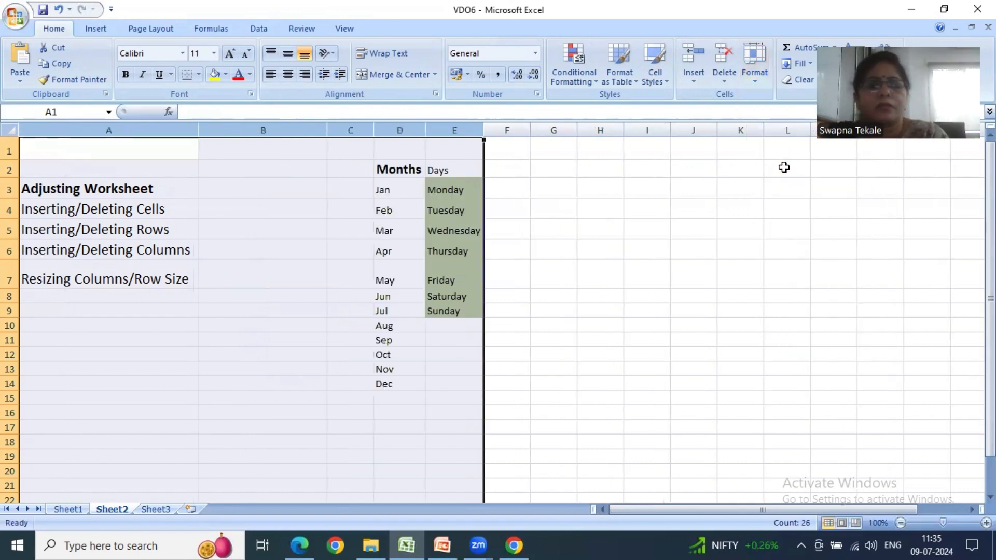
left_click(588, 280)
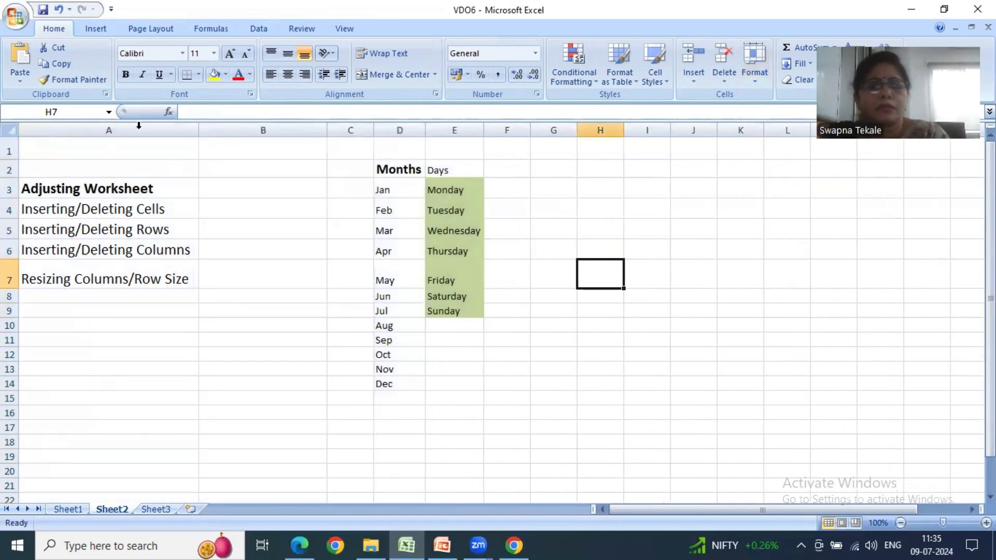
left_click(23, 187)
left_click(39, 208)
left_click(39, 227)
left_click(41, 246)
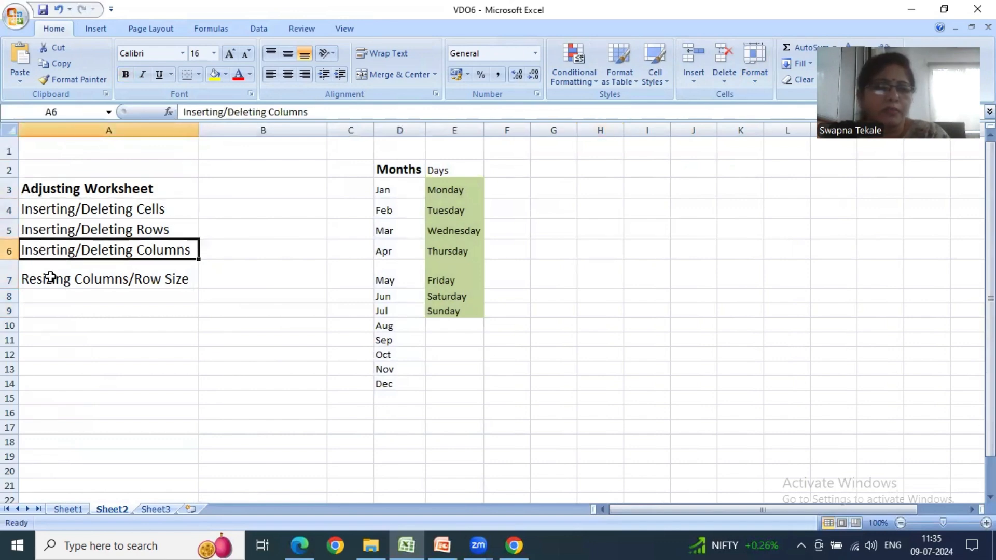
left_click(53, 280)
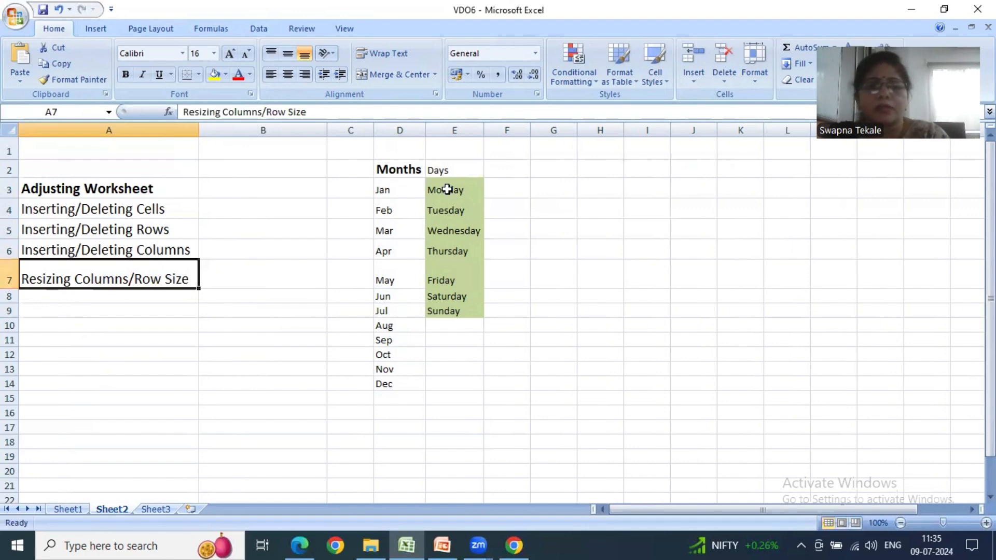
- Widen the Months column D, and AutoFit the widths of columns A through E to their contents
left_click_drag(425, 130, 492, 130)
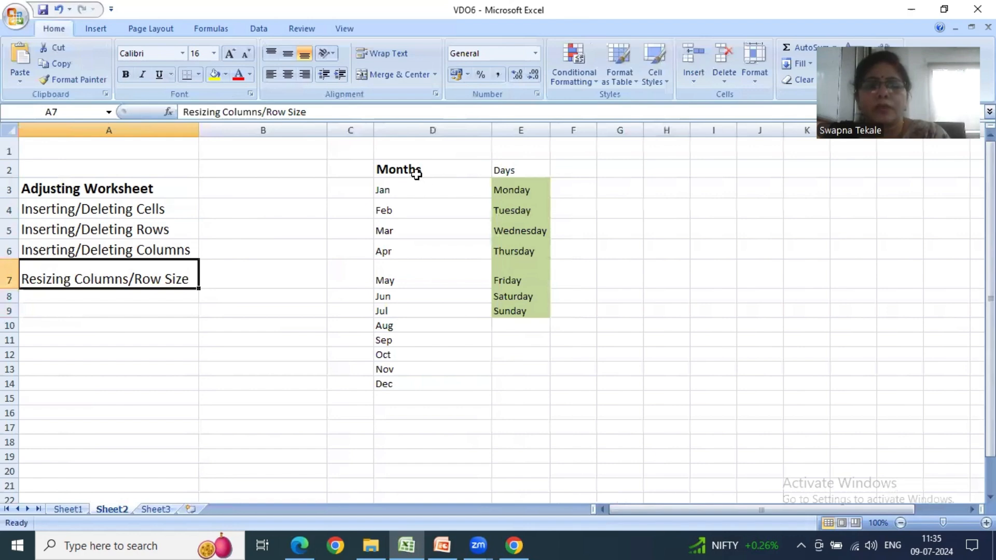
left_click_drag(103, 131, 520, 130)
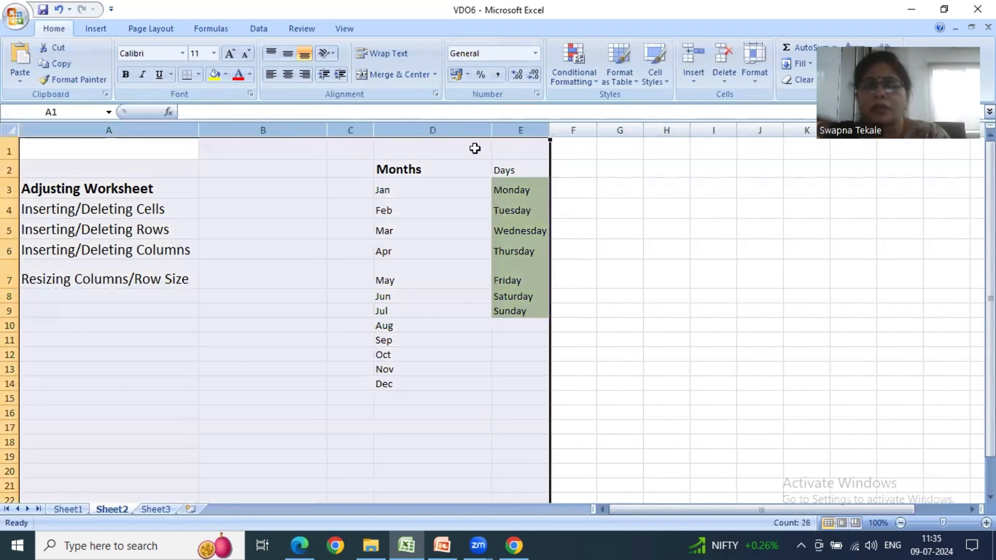
left_click(754, 78)
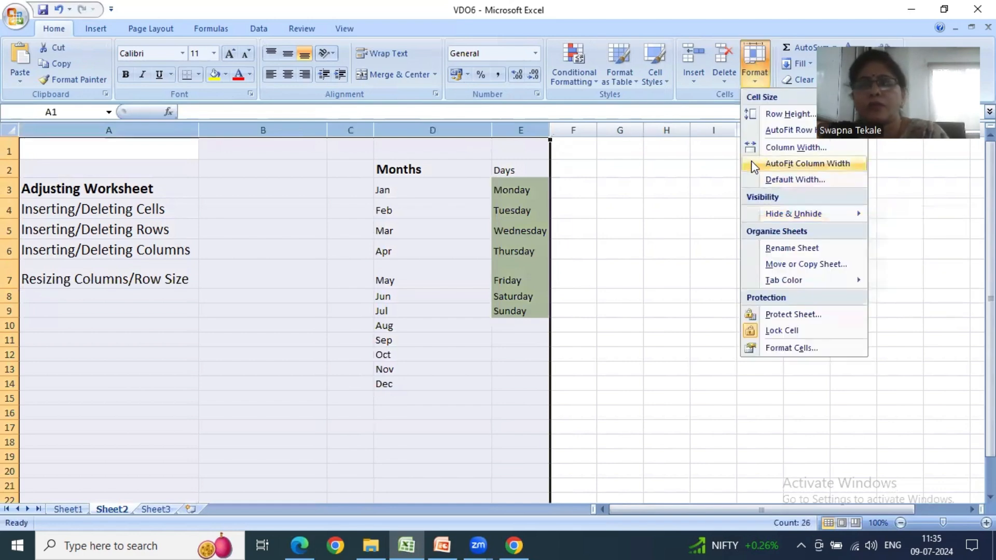
left_click(752, 163)
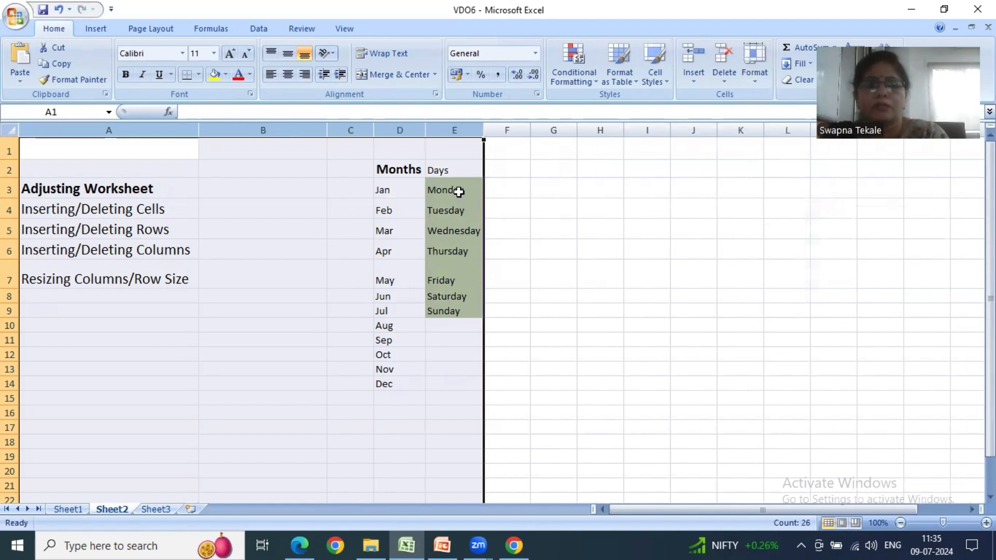
left_click(458, 196)
left_click(457, 208)
left_click(452, 231)
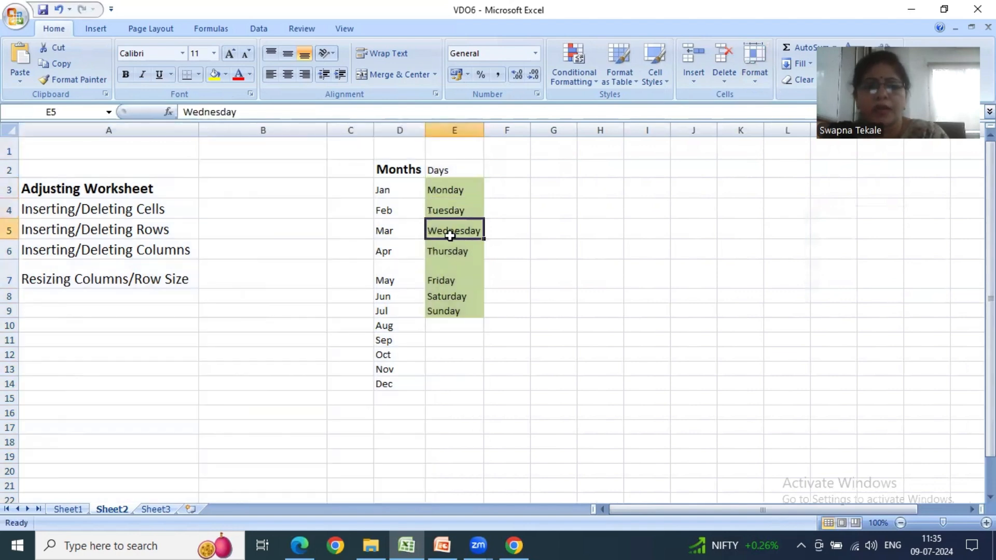
left_click(450, 254)
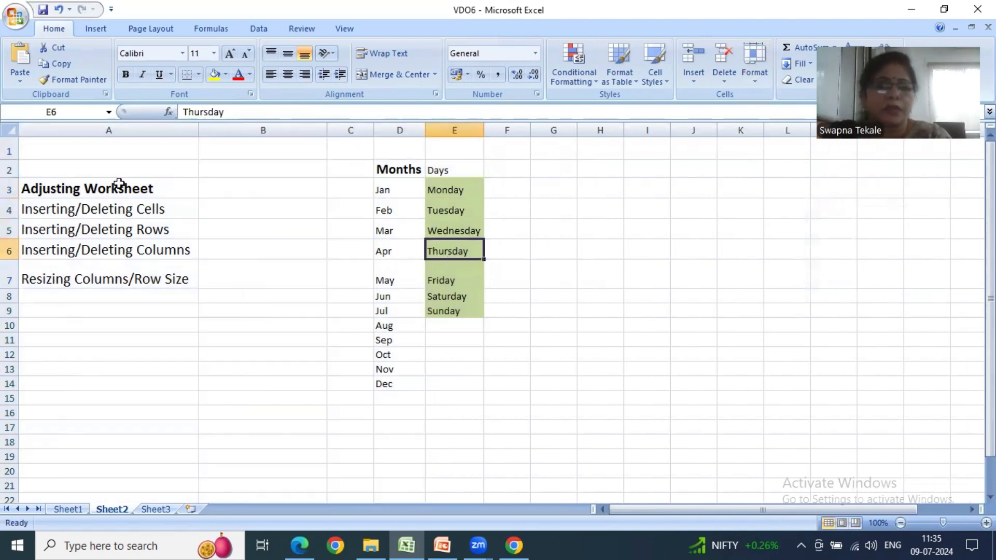
- Increase the heights of rows 6, 5, 4 and 3 one by one, roughly doubling each
left_click(57, 168)
left_click_drag(11, 240, 11, 265)
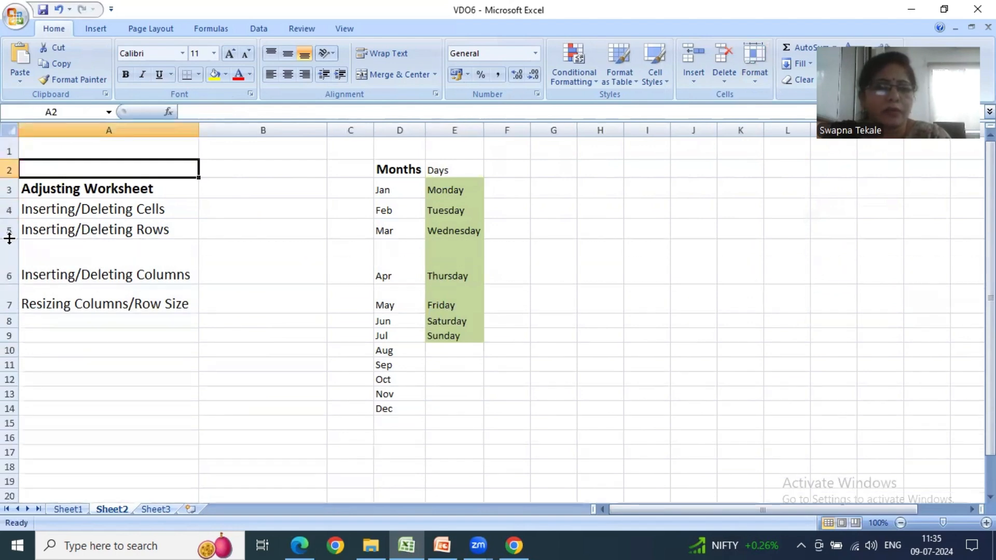
left_click_drag(12, 239, 12, 256)
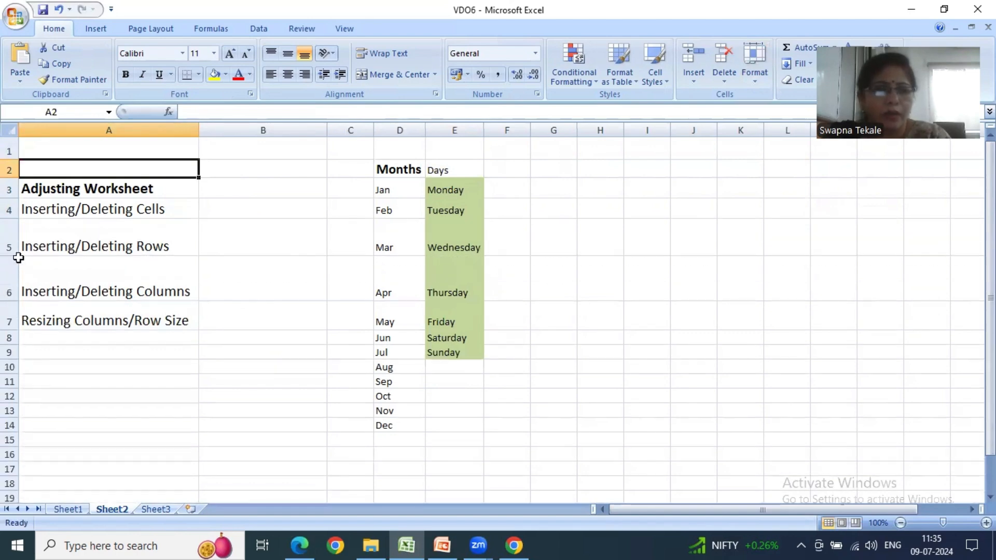
left_click_drag(8, 218, 10, 236)
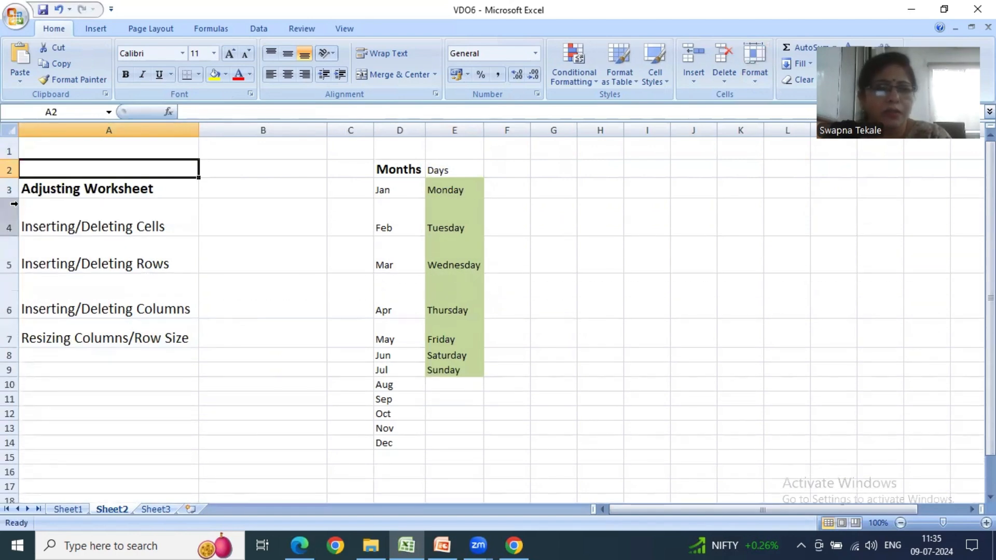
left_click_drag(15, 198, 18, 218)
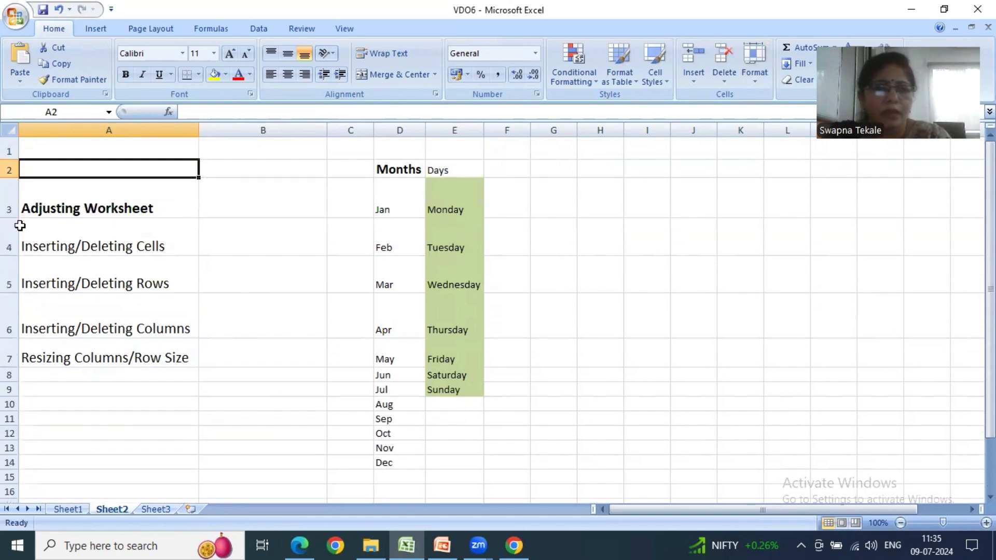
left_click(85, 150)
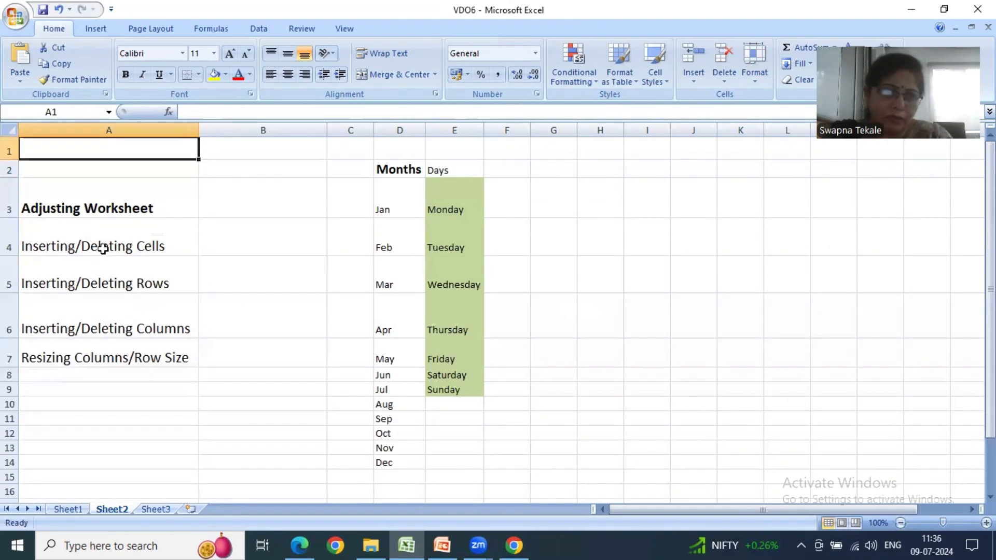
left_click(102, 249)
left_click(103, 276)
left_click(101, 310)
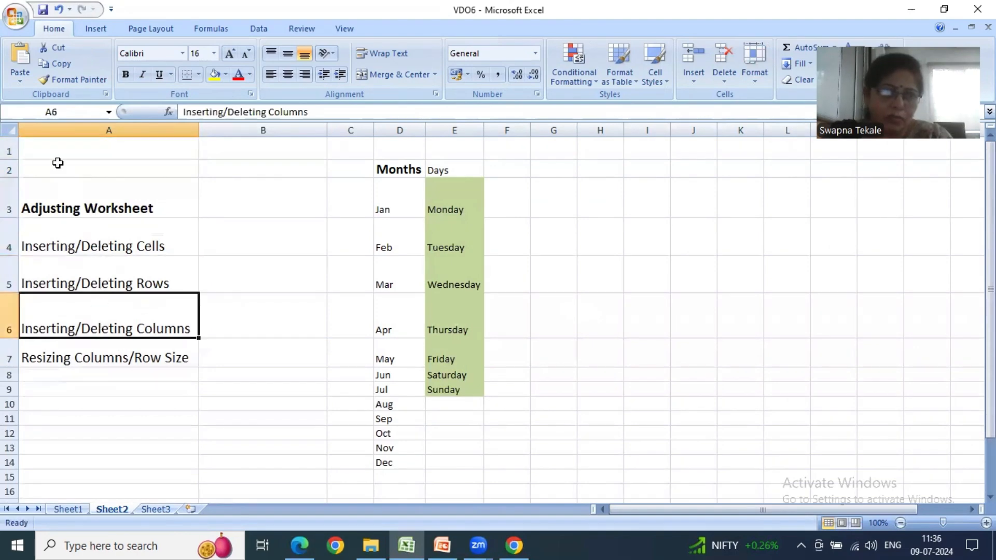
- AutoFit the heights of rows 1 through 14 to their contents and deselect the rows
left_click_drag(11, 151, 47, 460)
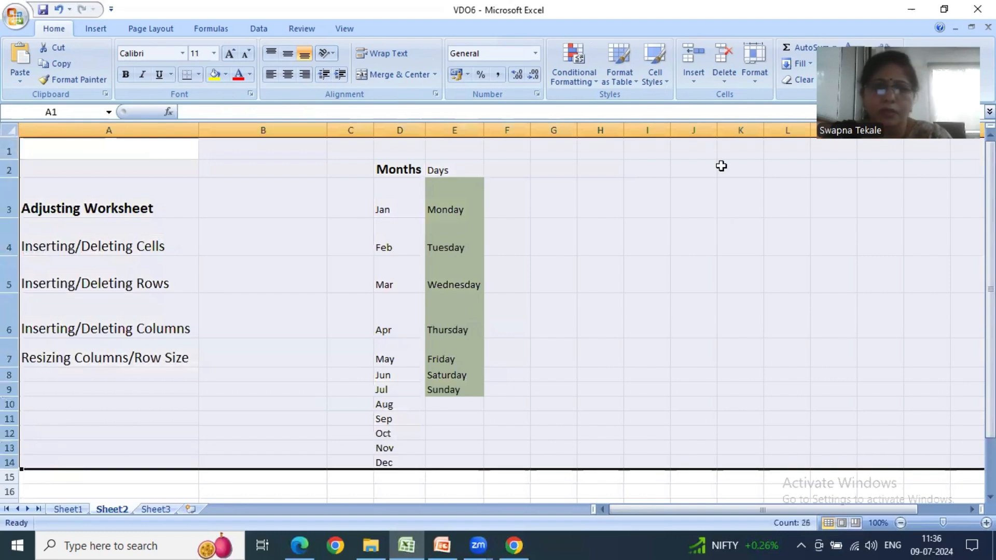
left_click(756, 72)
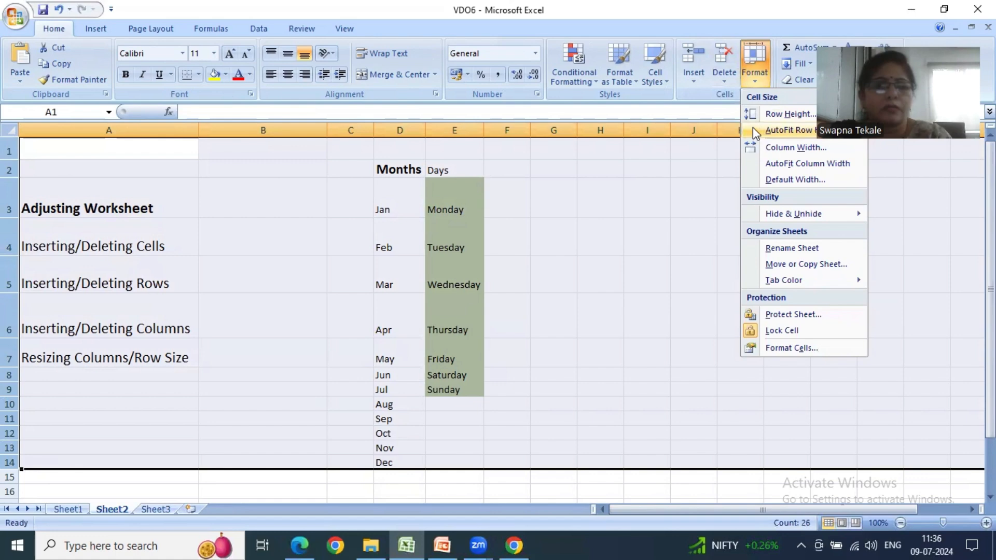
left_click(778, 130)
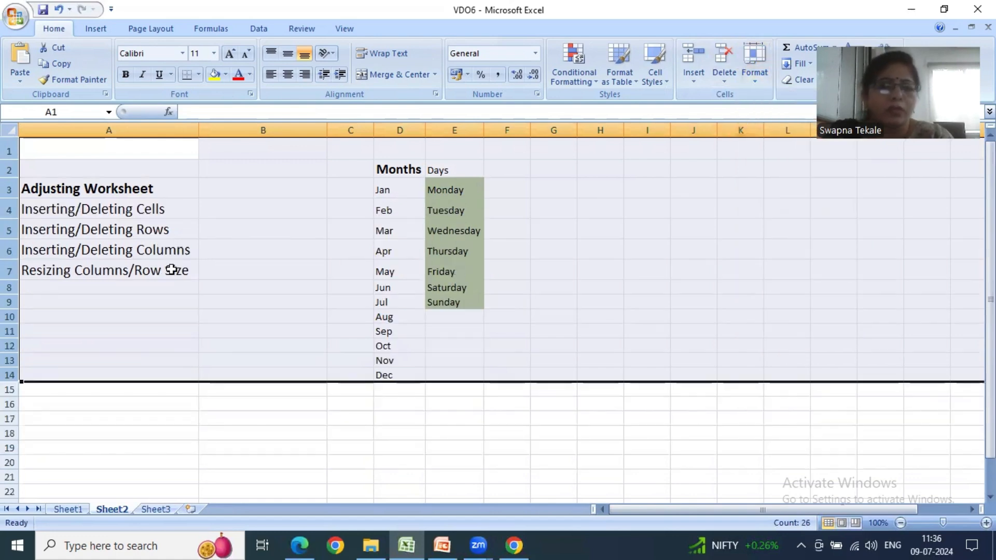
left_click(71, 210)
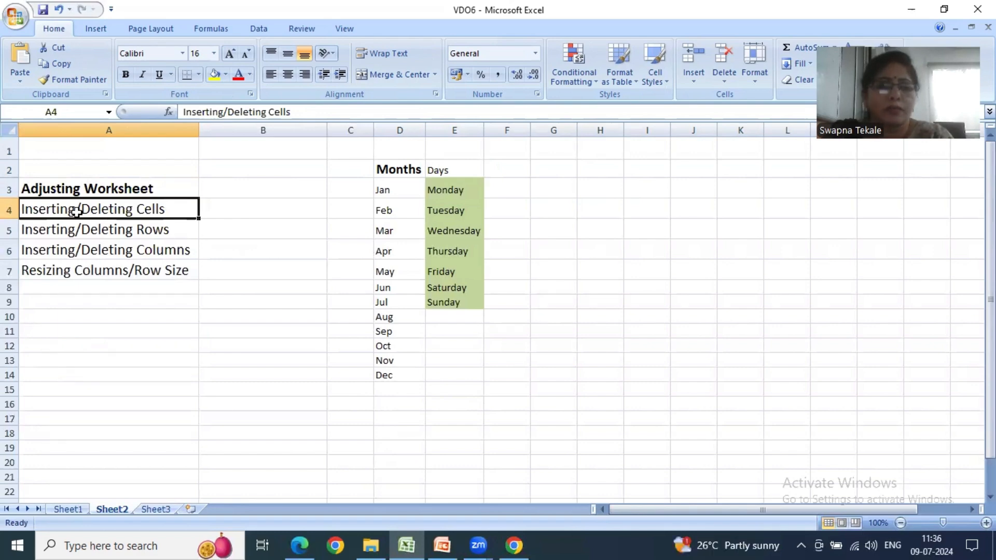
left_click(444, 327)
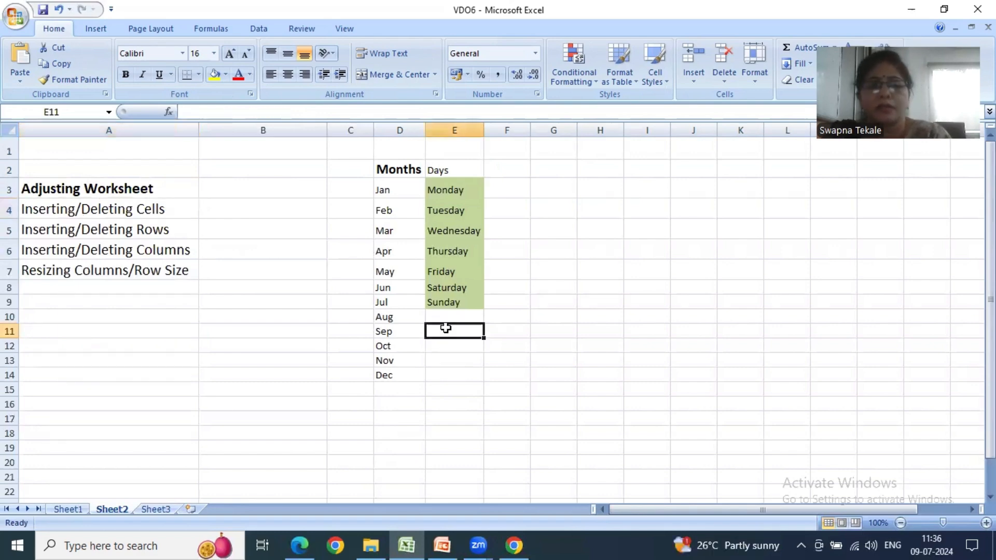
- Set the height of row 6, containing Inserting/Deleting Columns, to 24 and deselect the row
left_click(751, 79)
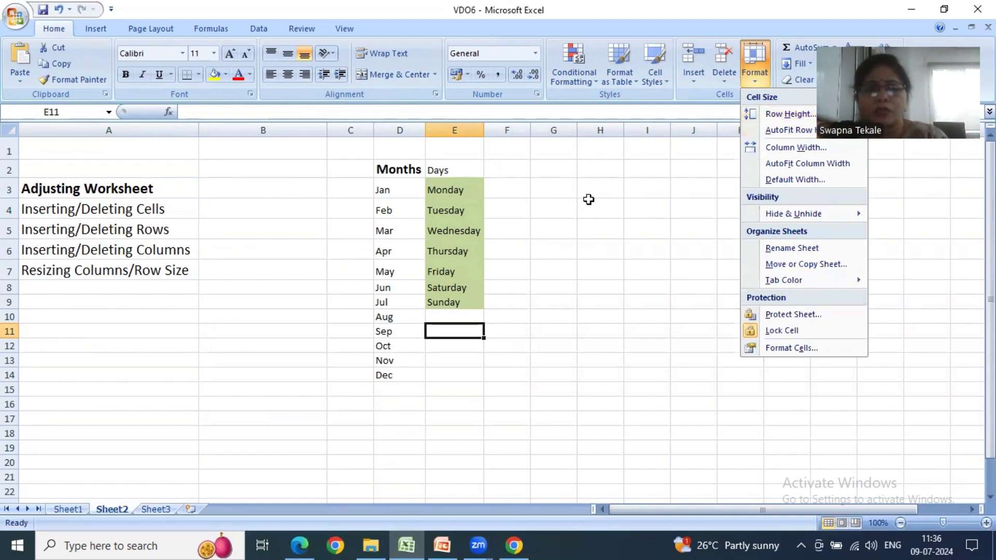
left_click(463, 214)
left_click(10, 251)
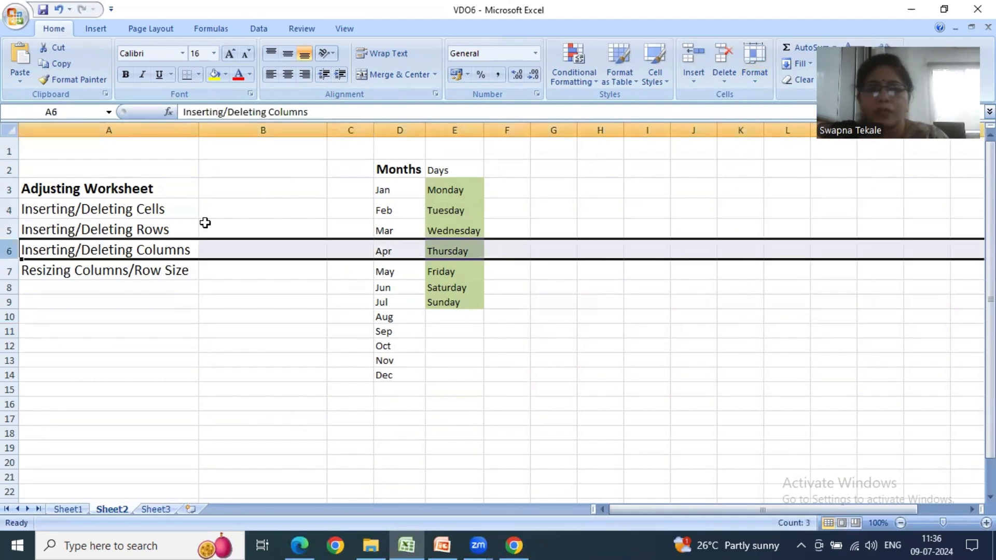
left_click(754, 88)
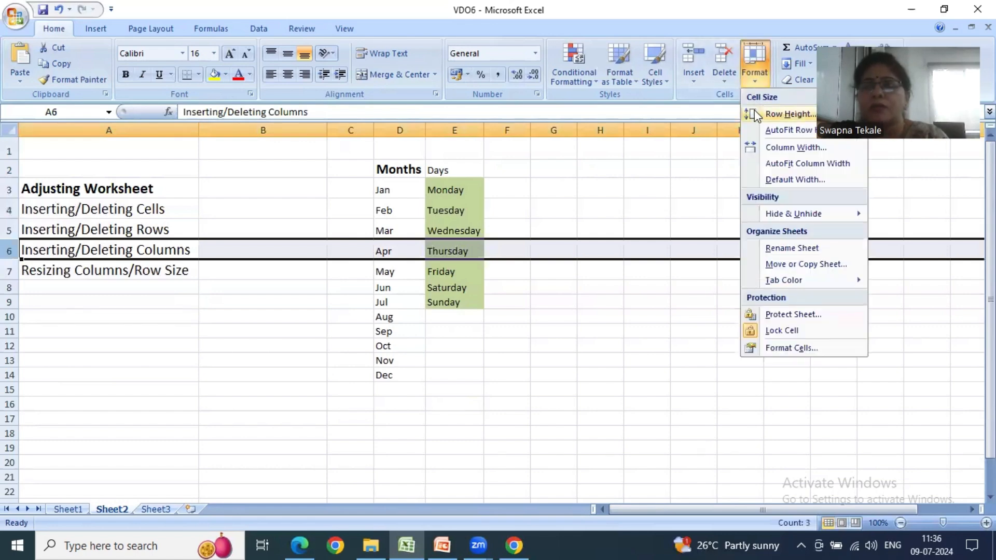
left_click(753, 115)
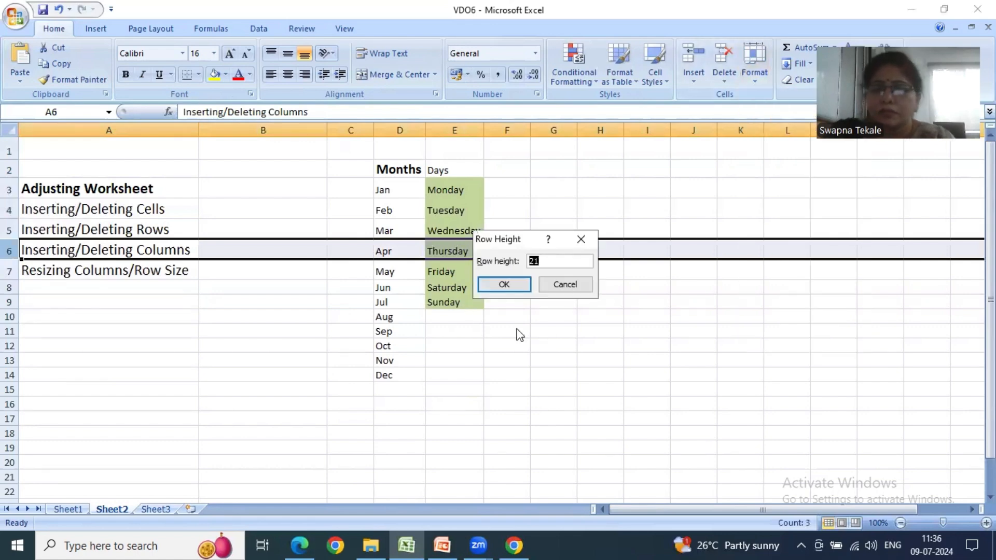
type("24")
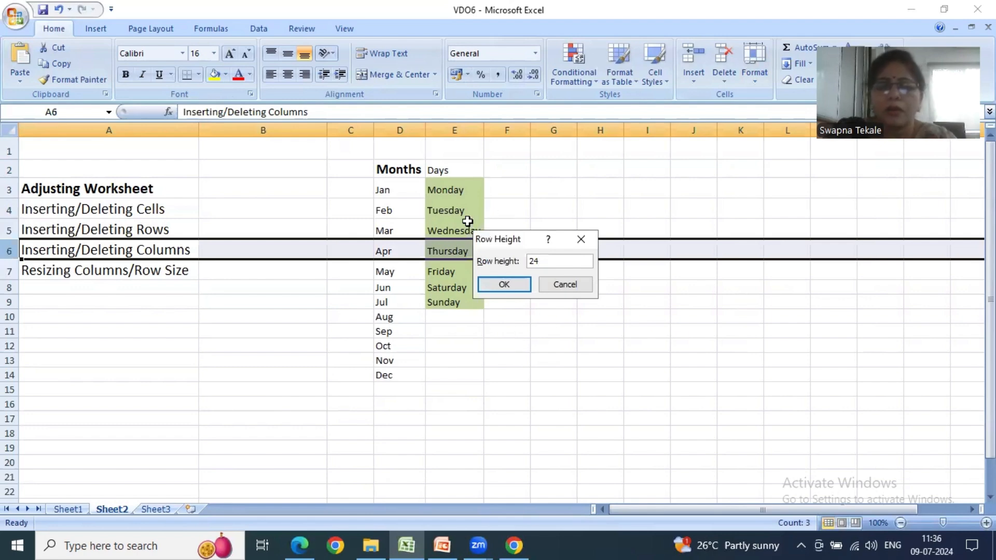
key("Return")
left_click(180, 324)
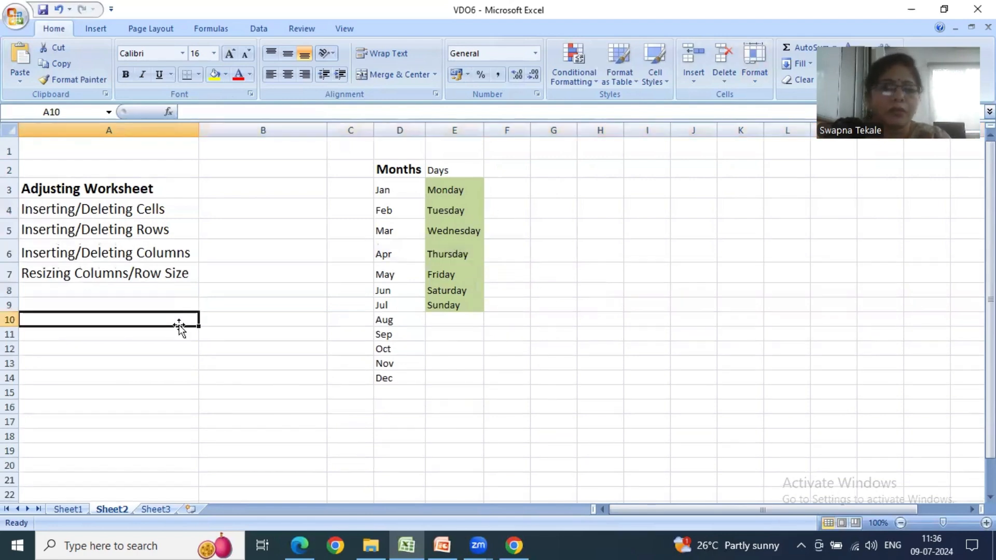
- Set the height of row 7, containing Resizing Columns/Row Size, to 28
right_click(12, 275)
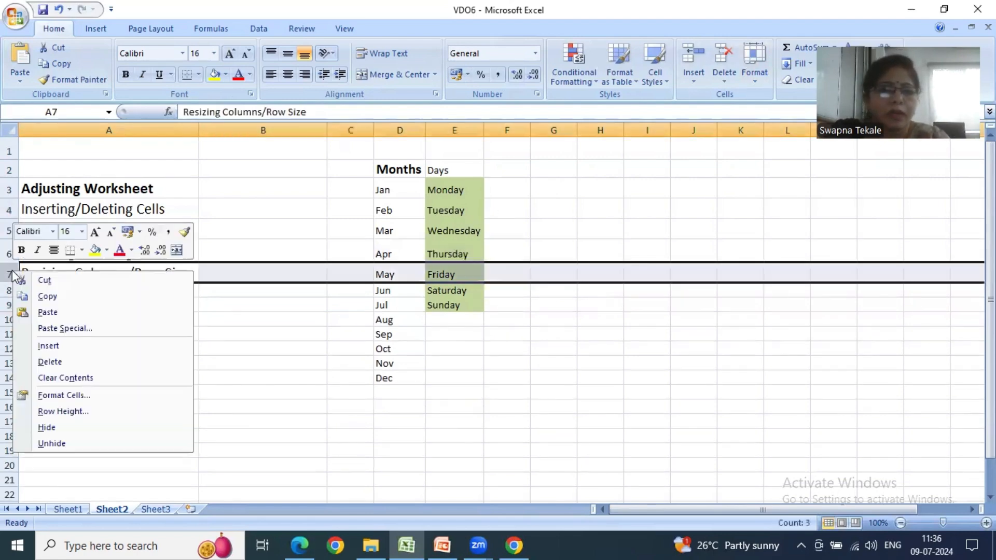
left_click(61, 412)
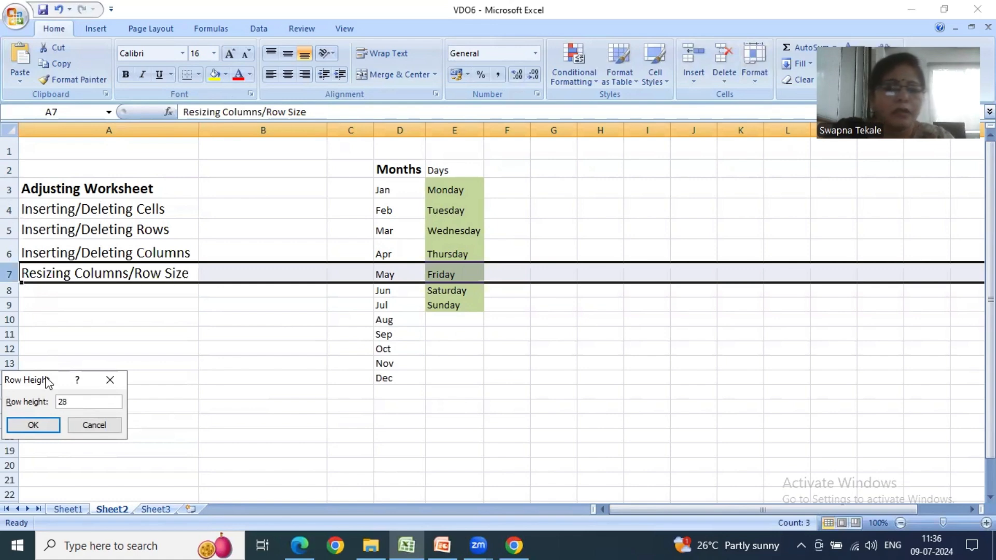
left_click(42, 423)
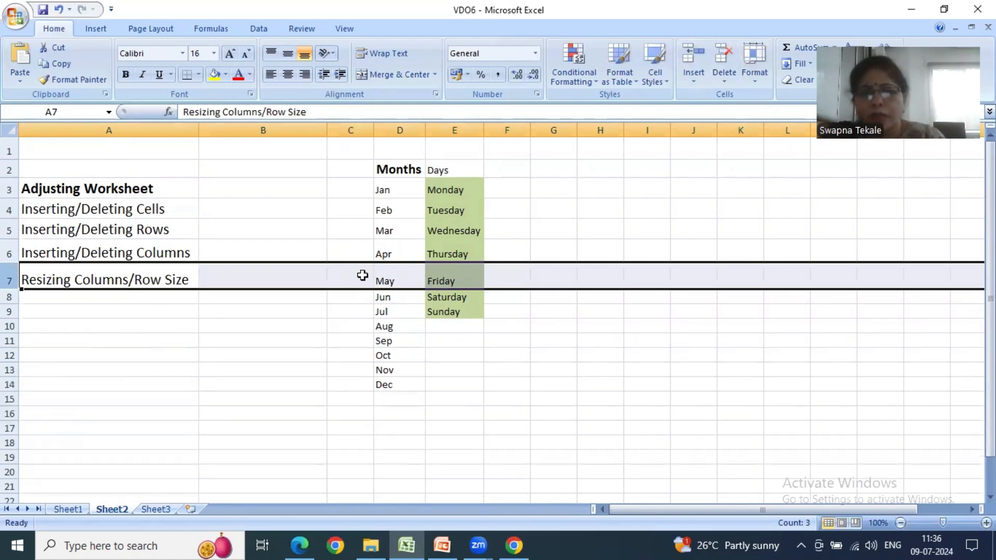
left_click(752, 80)
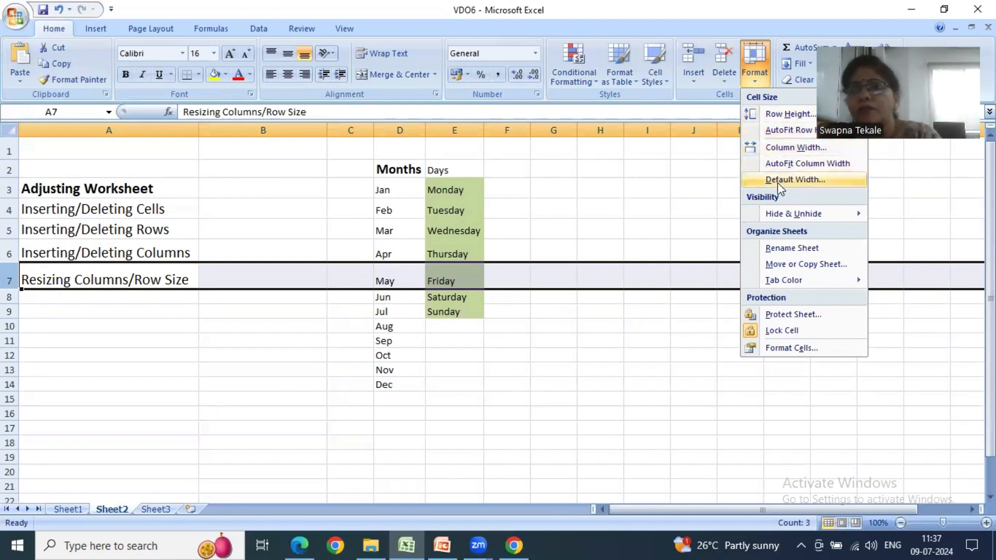
mouse_move(760, 212)
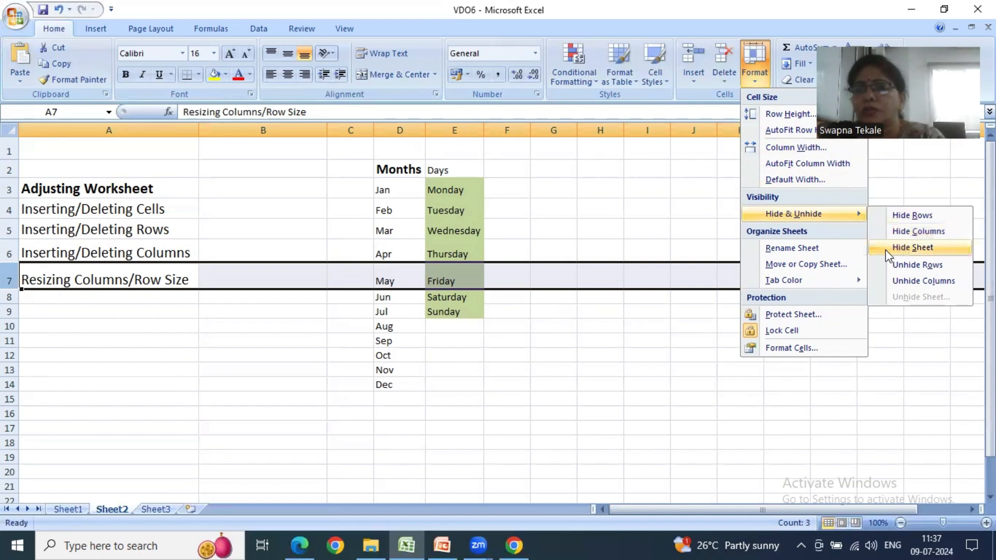
key("Escape")
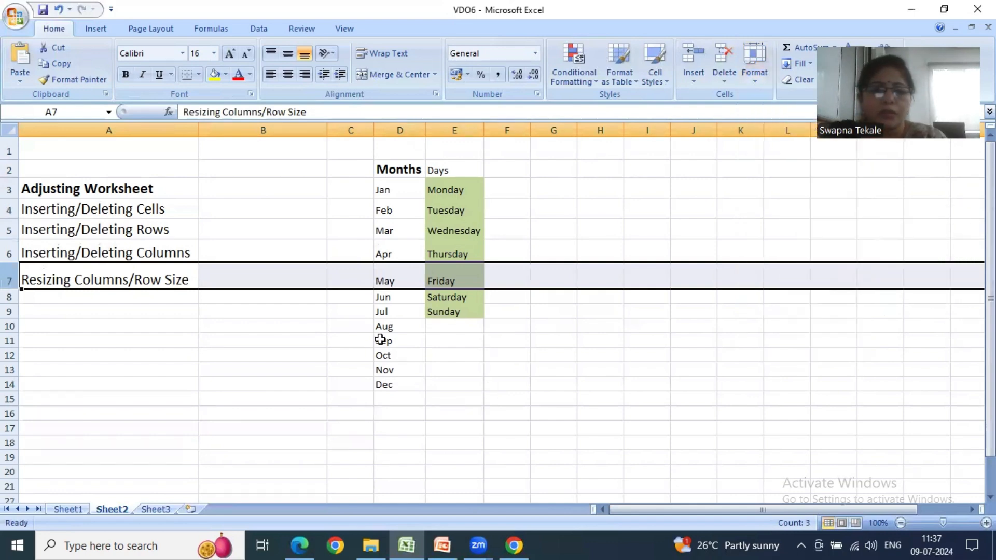
left_click(68, 509)
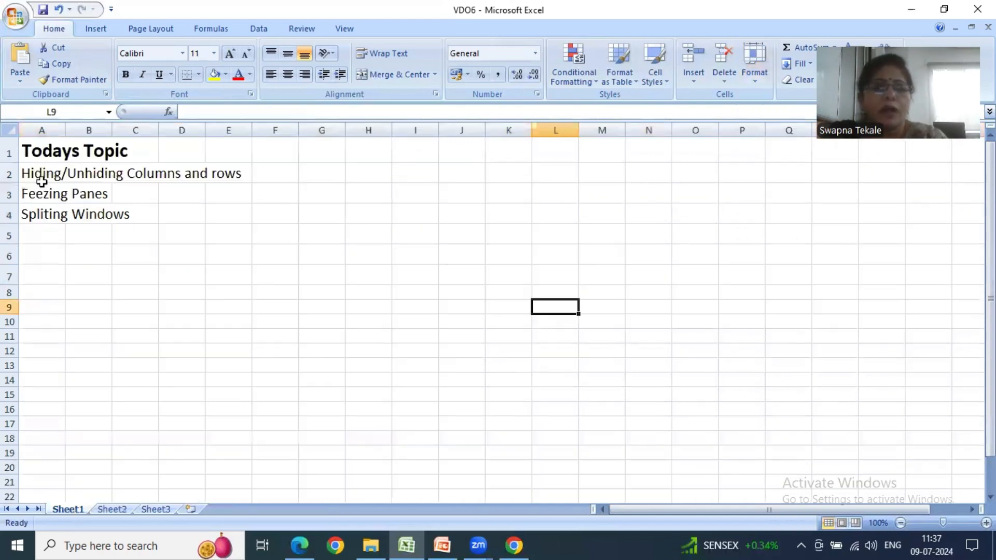
left_click(112, 509)
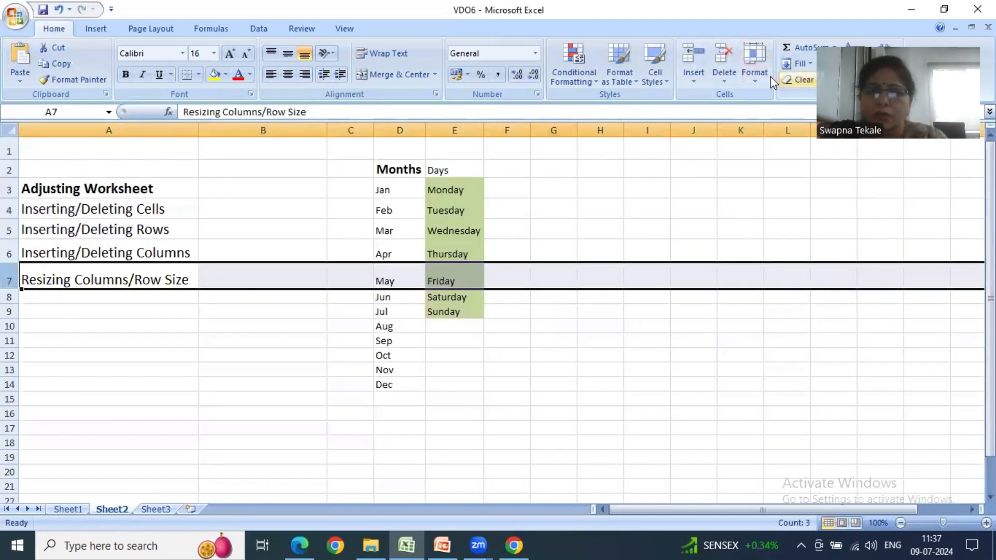
- Create a copy of Sheet2 within VDO6.xlsx and place it before Sheet2
left_click(757, 77)
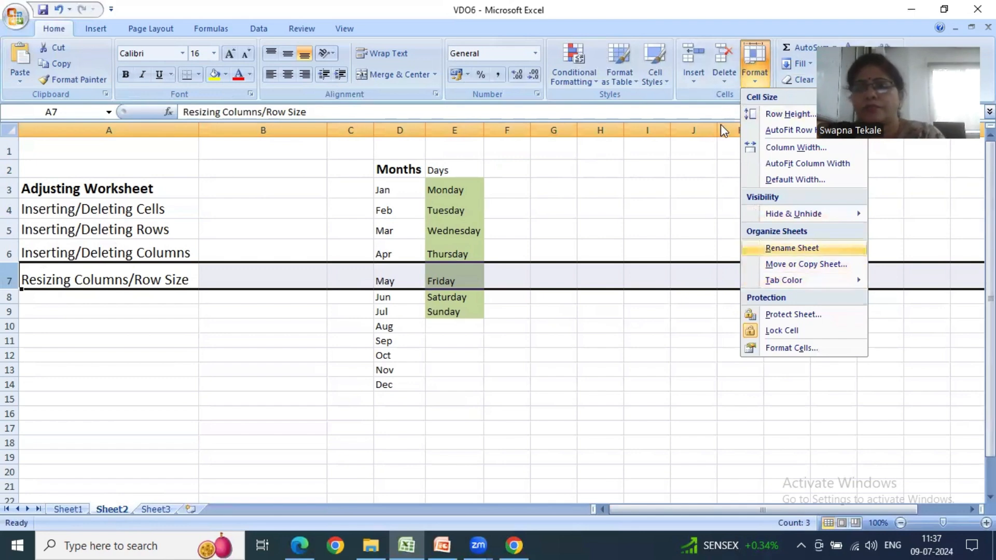
left_click(754, 263)
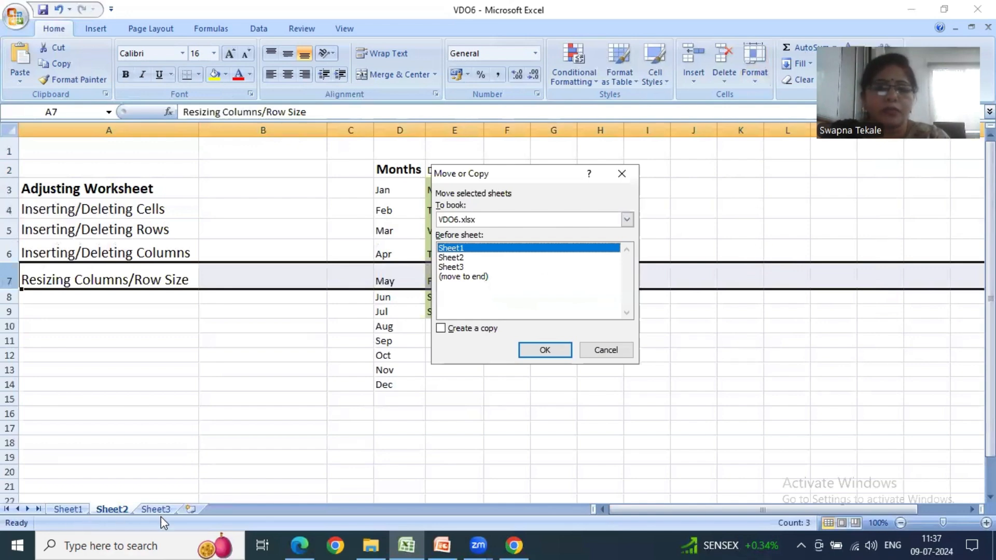
left_click(450, 258)
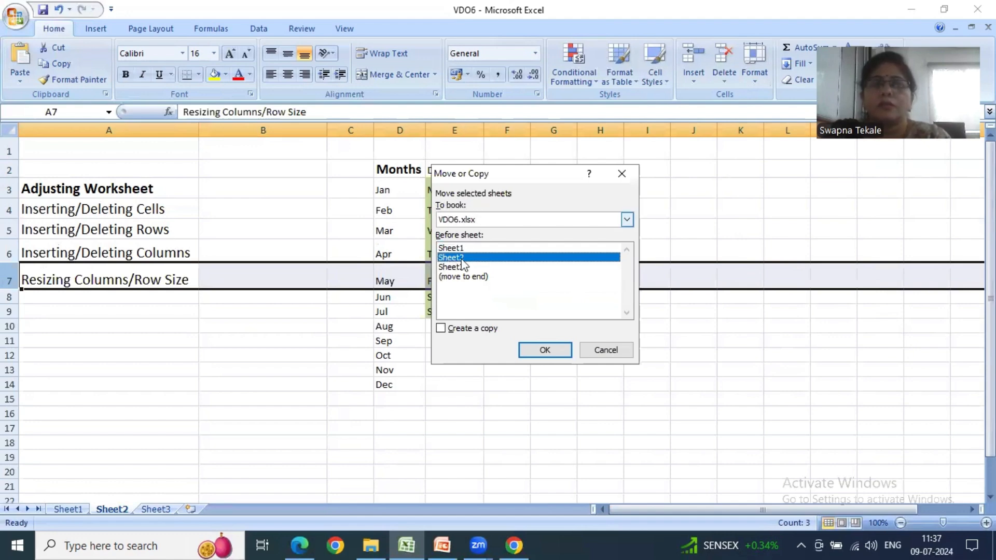
left_click(476, 332)
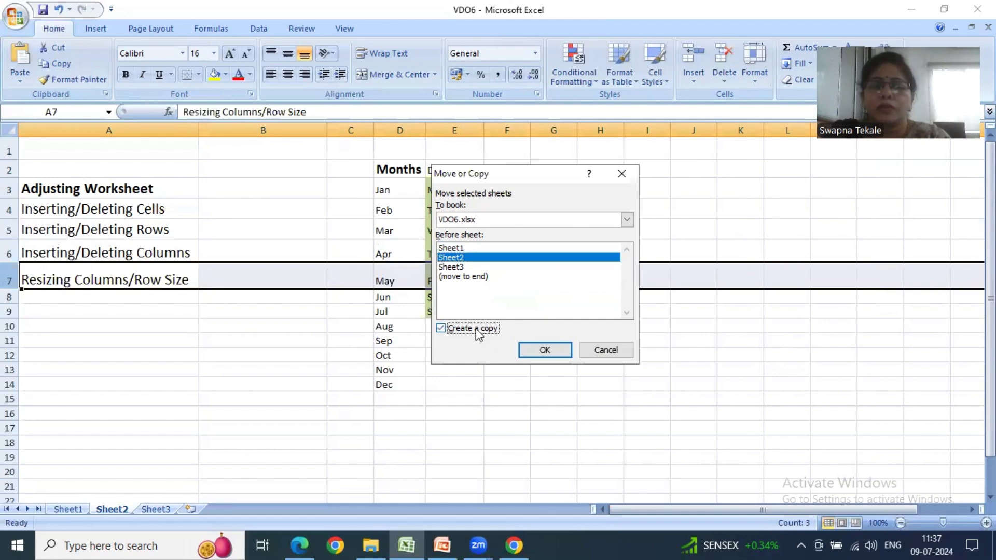
left_click(545, 350)
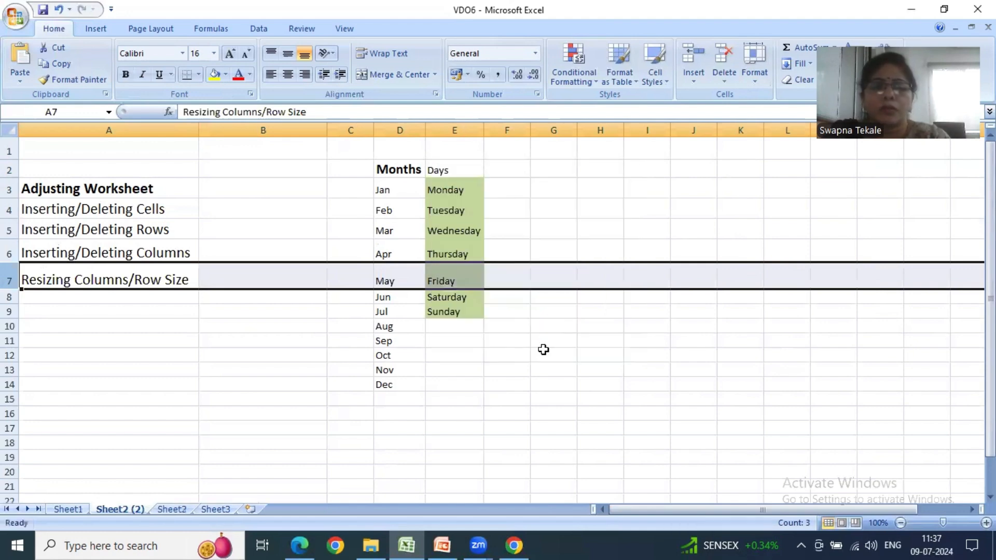
- Compare the copied Sheet2 (2) with the original Sheet2 by switching back and forth between the two sheets
left_click(171, 510)
left_click(135, 513)
left_click(172, 510)
left_click(126, 510)
key("ctrl+Page_Down")
left_click(126, 509)
left_click(163, 510)
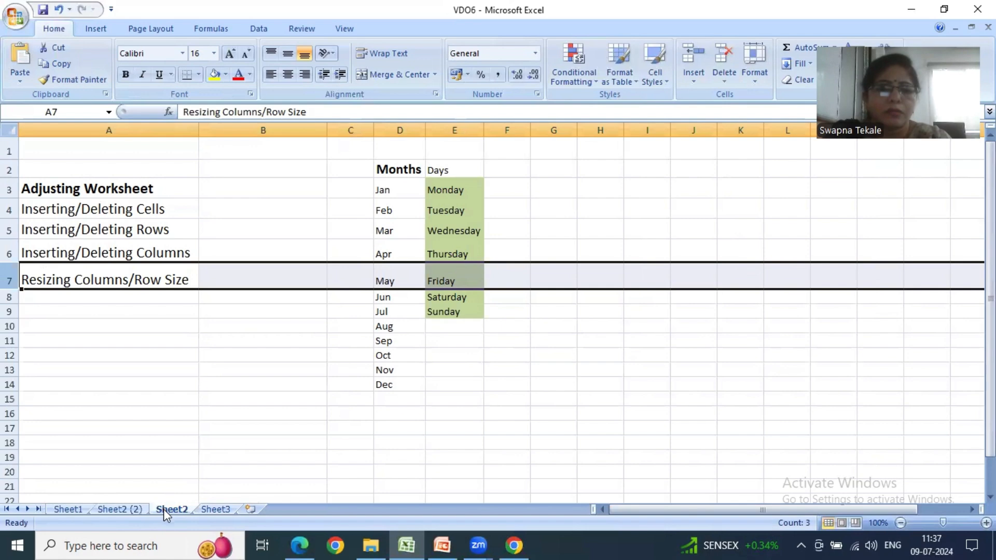
right_click(209, 510)
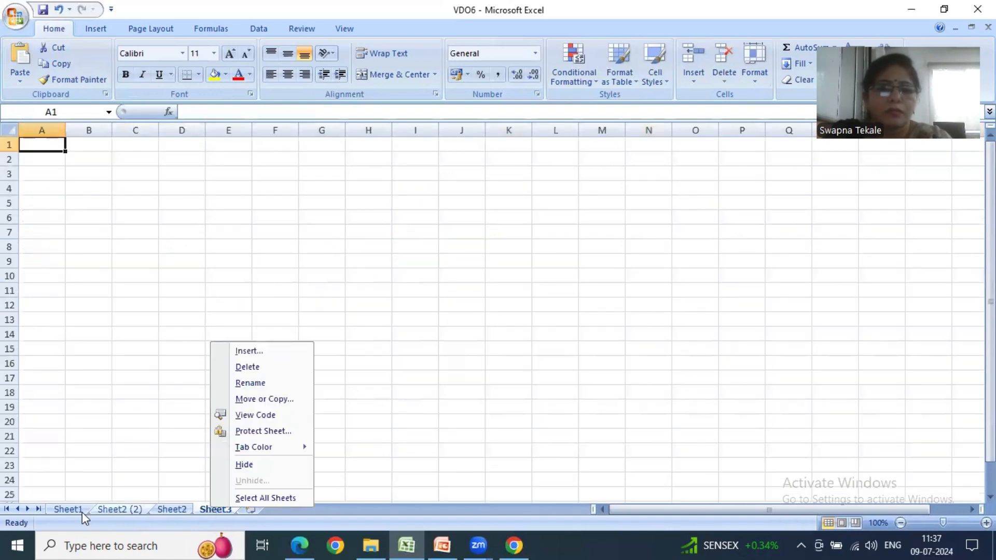
- Move Sheet1 to the end of the sheets in VDO6.xlsx without creating a copy
left_click(72, 510)
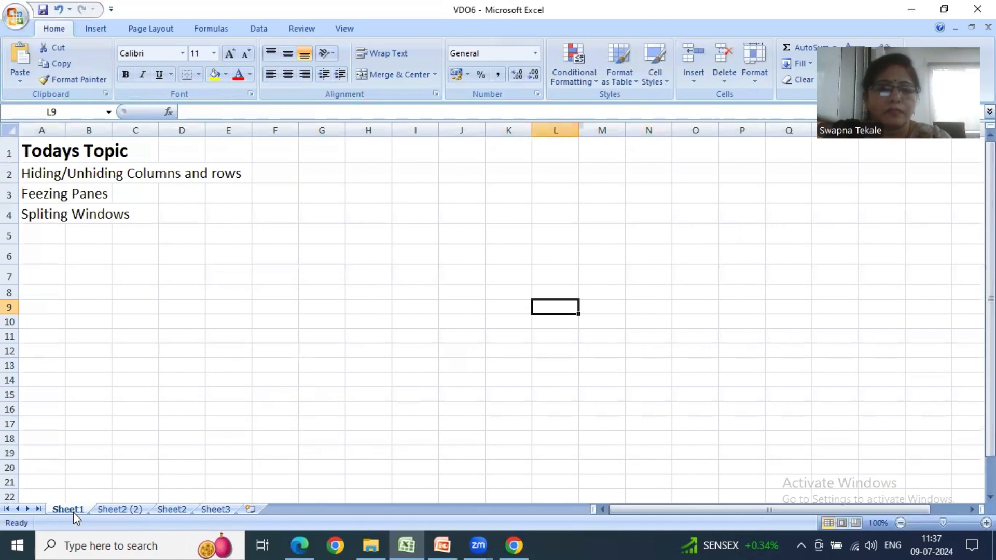
left_click(747, 77)
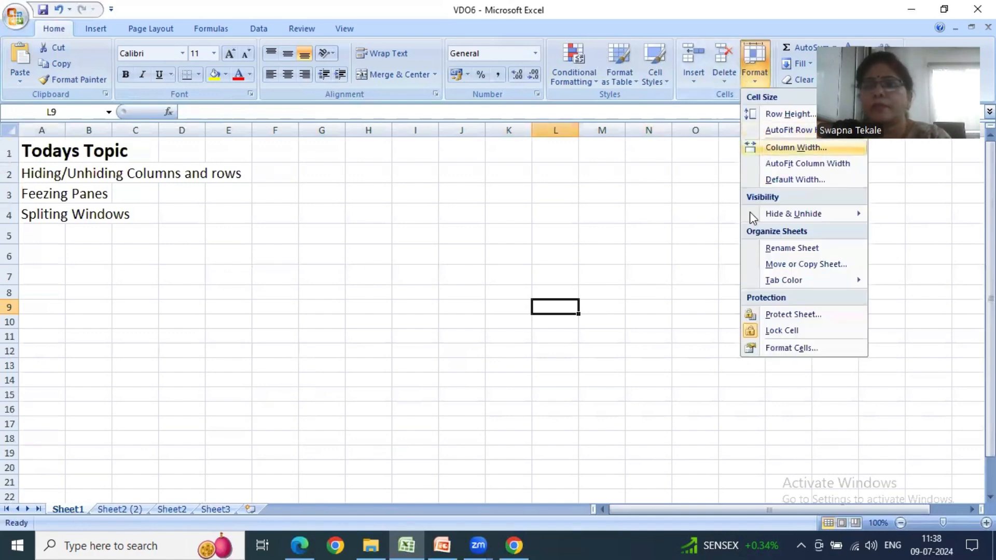
left_click(759, 265)
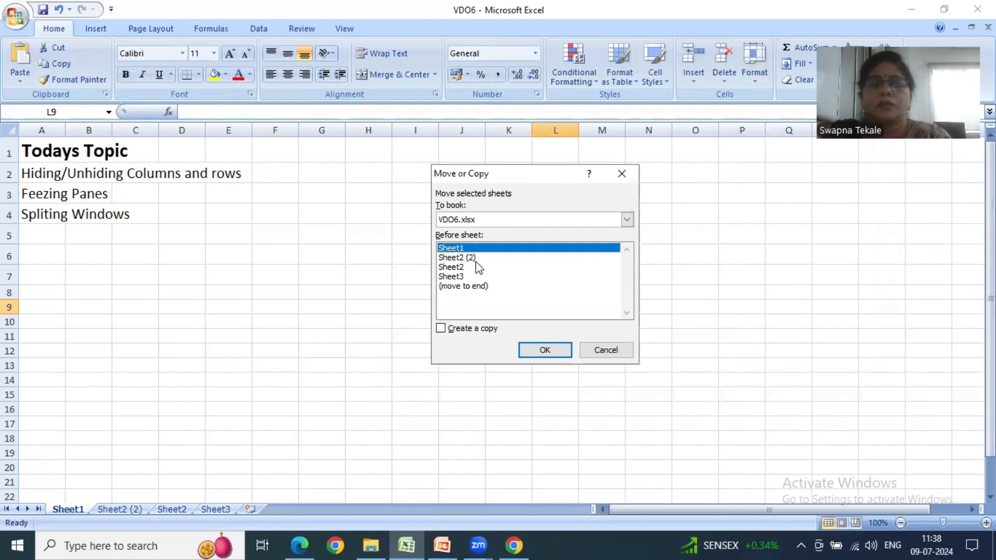
left_click(627, 220)
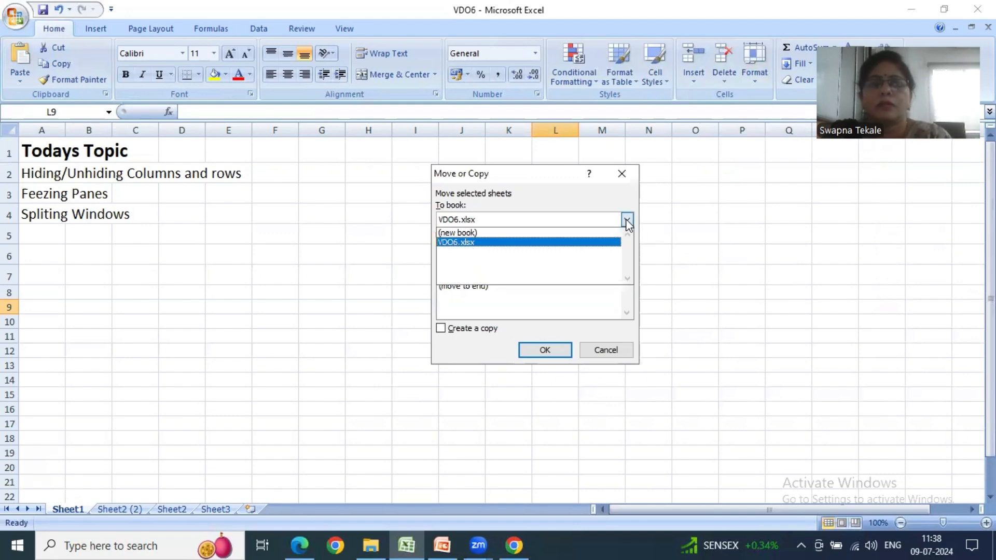
left_click(542, 243)
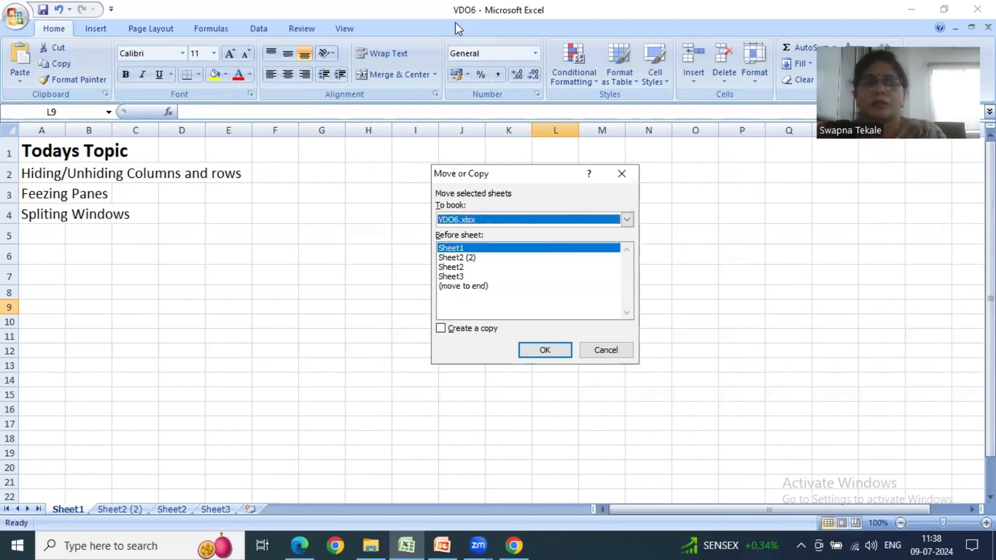
left_click(462, 286)
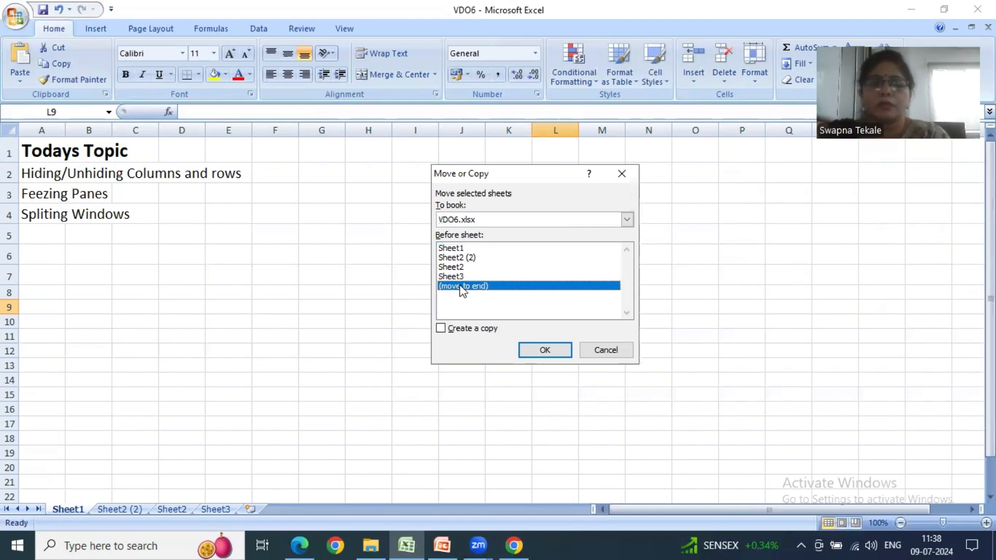
left_click(537, 347)
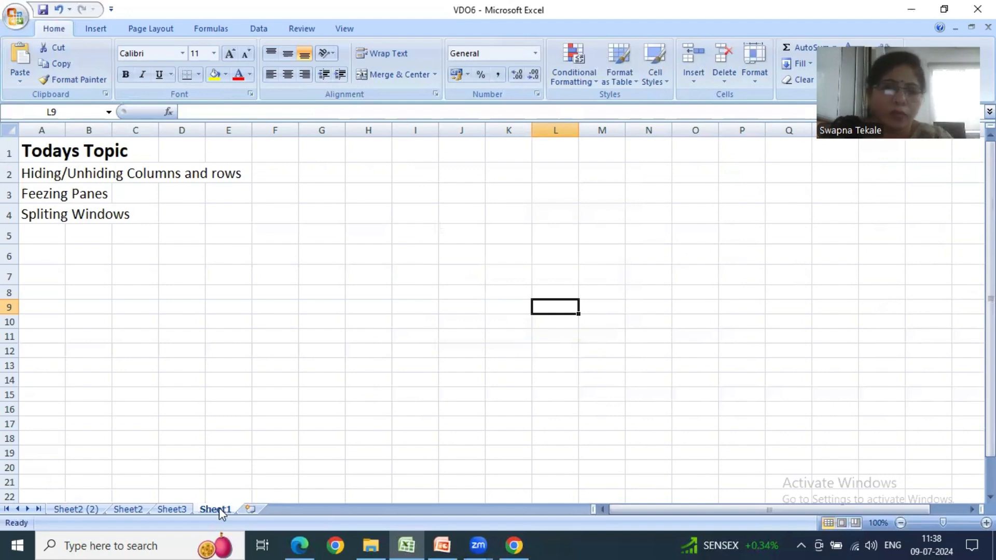
- Undo the last height changes of rows 7 and 6 on Sheet2
left_click(62, 513)
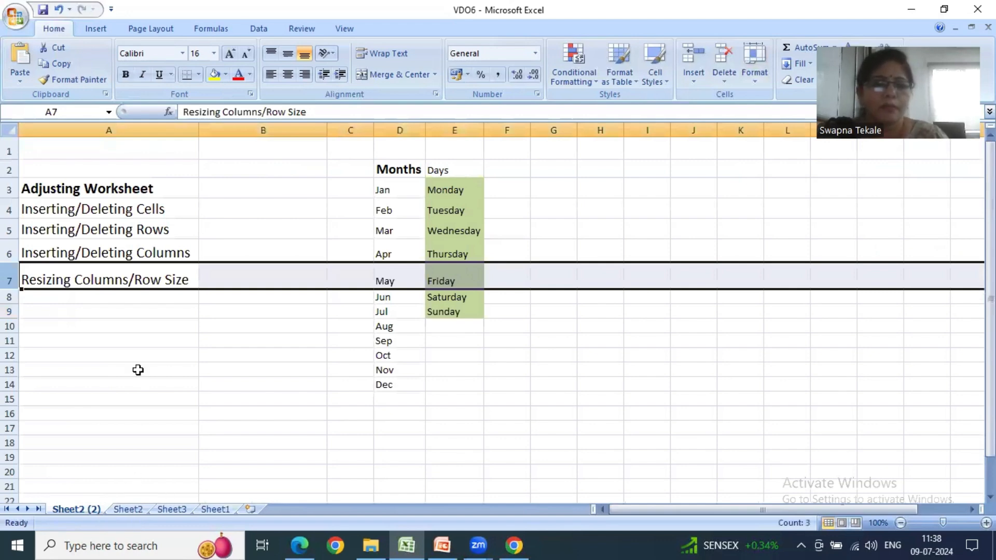
key("ctrl+Page_Down")
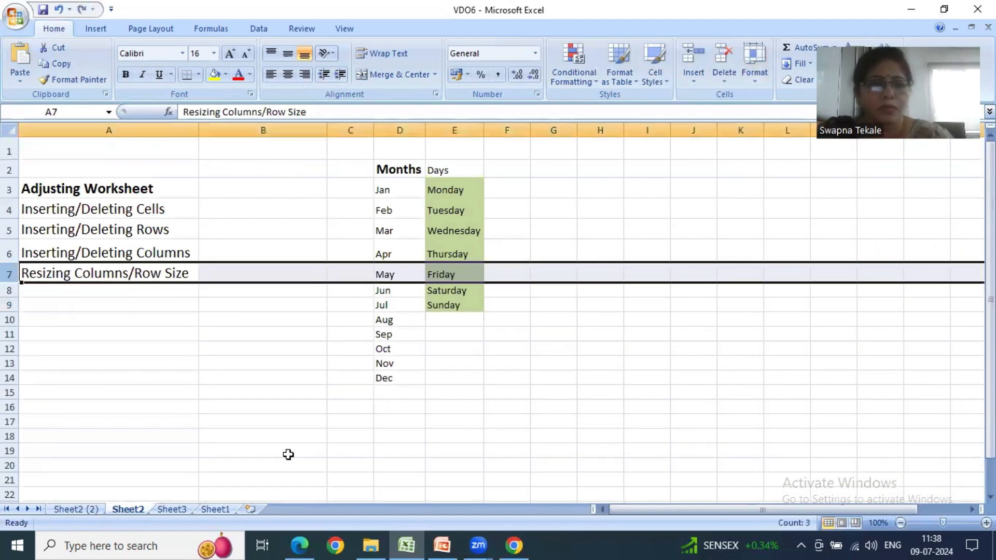
key("ctrl+z")
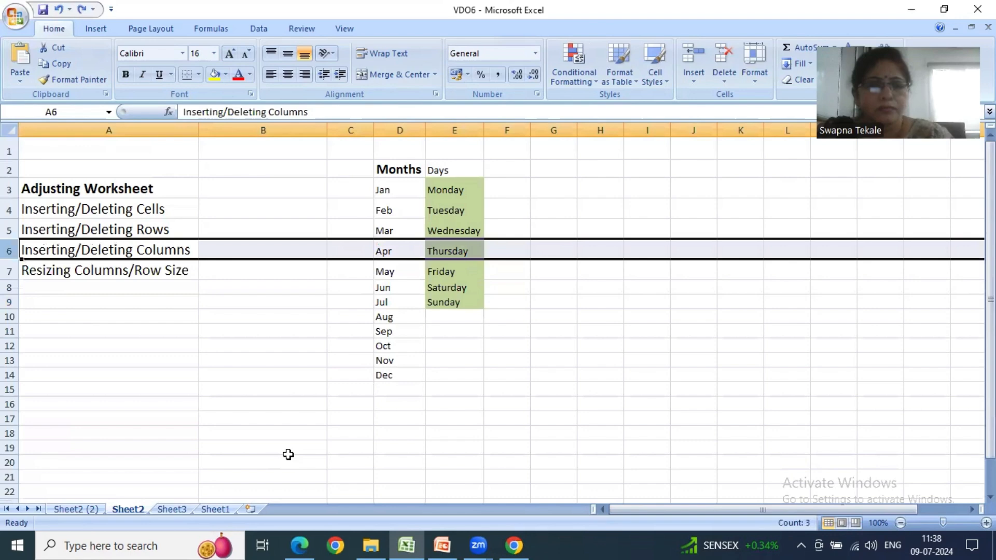
- Apply the move-to-end placement to Sheet1 once more within VDO6.xlsx
left_click(224, 509)
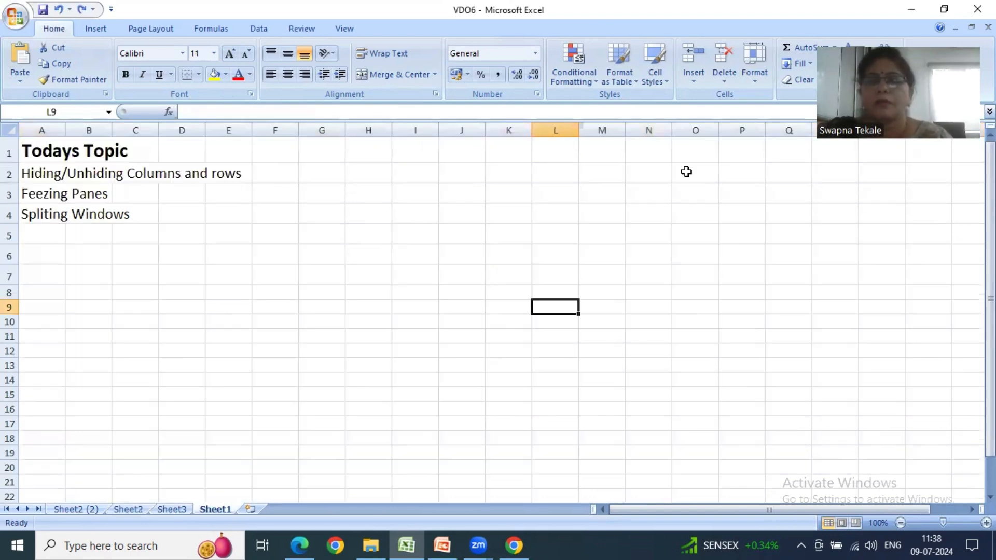
left_click(758, 77)
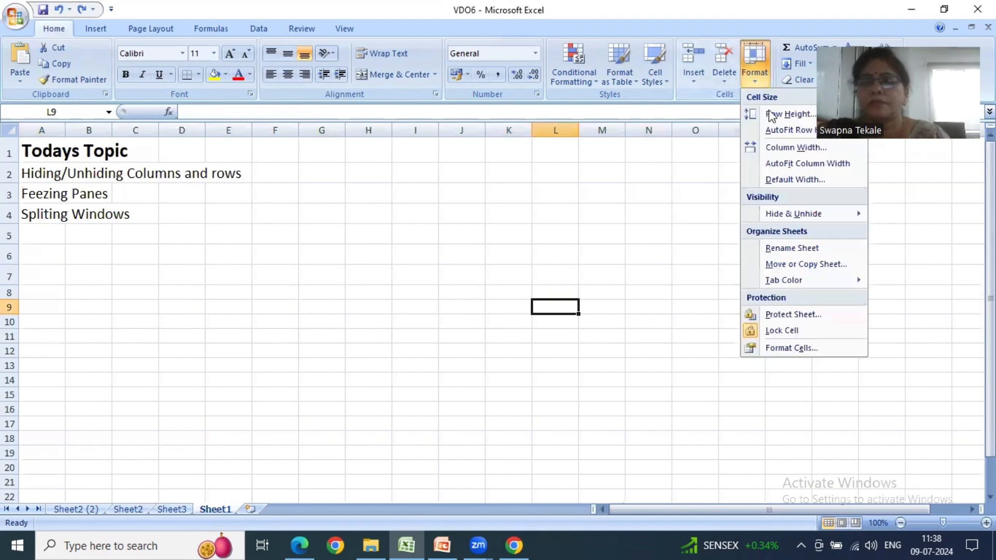
left_click(749, 266)
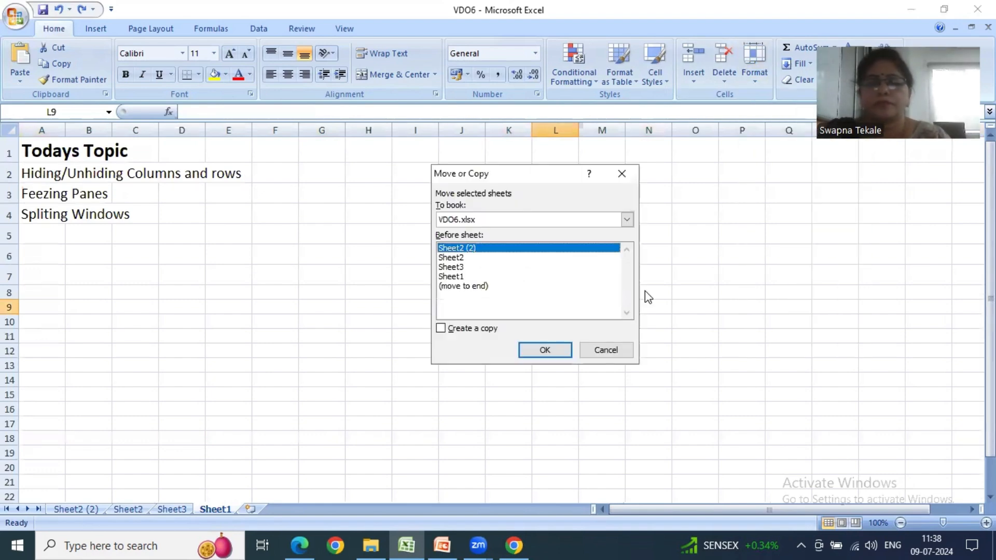
left_click(466, 287)
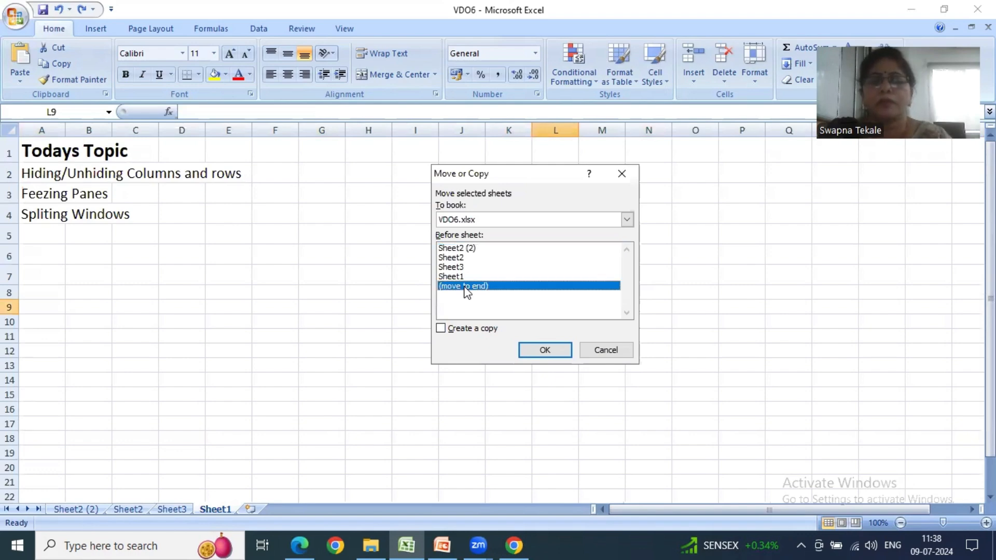
left_click(544, 349)
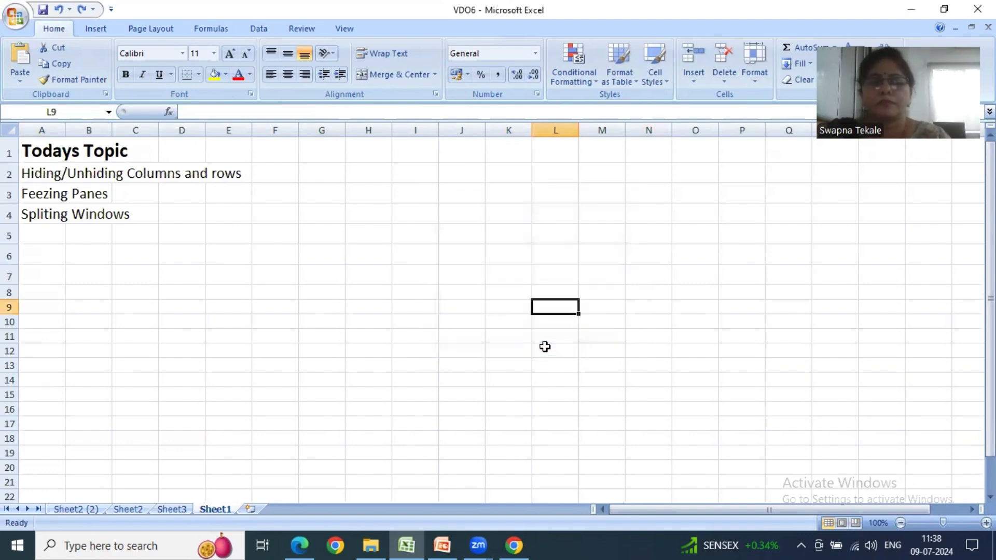
- Check each sheet in the workbook's order and switch to PowerPoint to read slide 2 on the Format commands
left_click(73, 510)
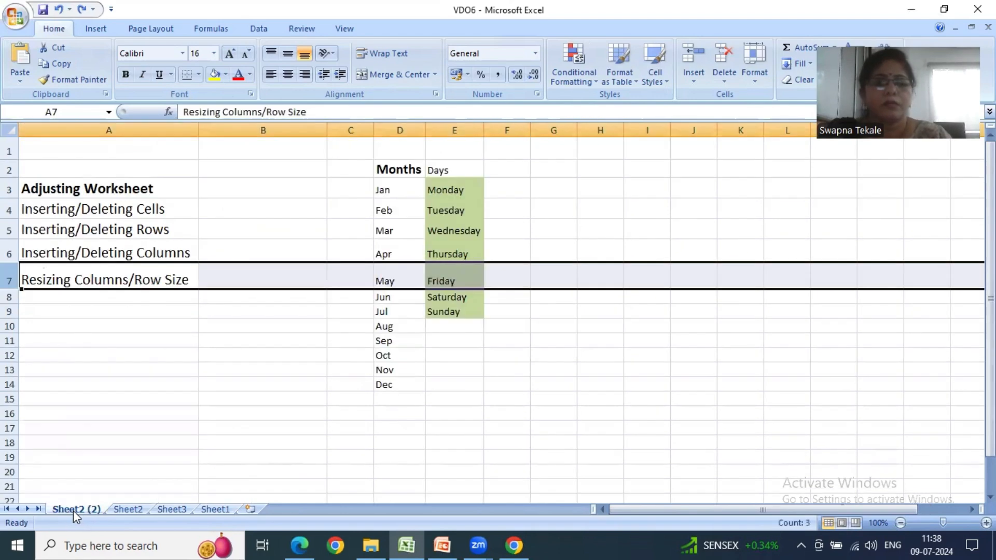
left_click(125, 510)
left_click(163, 509)
key("ctrl+Page_Down")
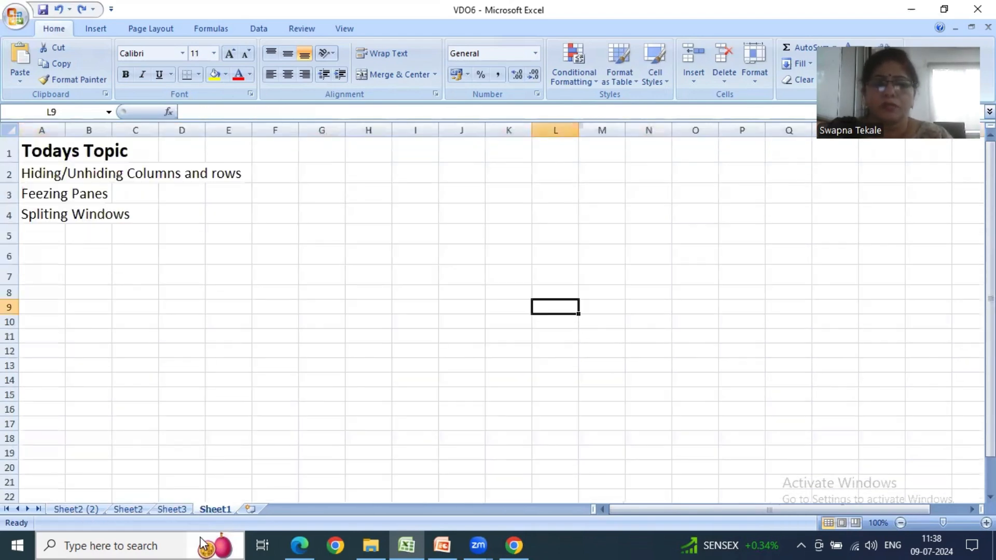
left_click(441, 545)
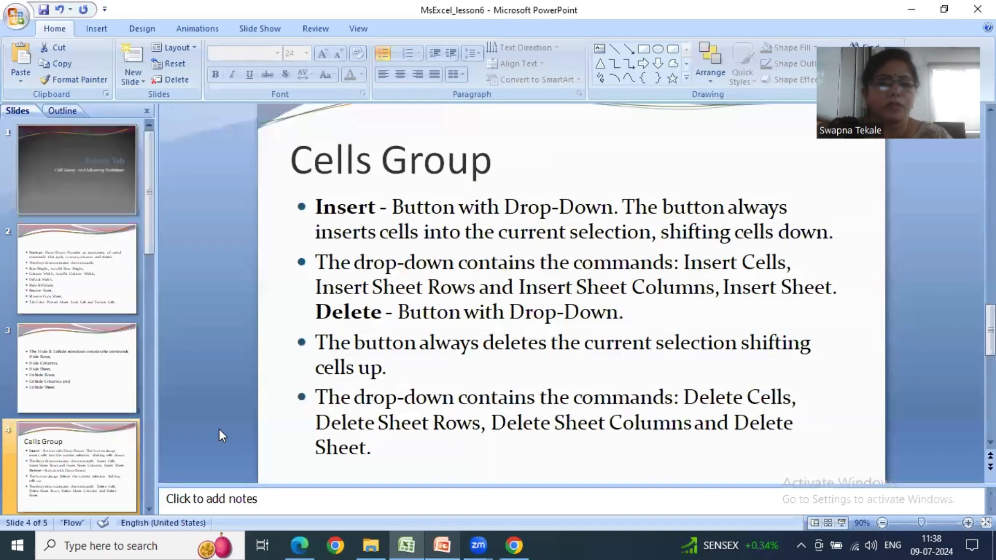
left_click(102, 296)
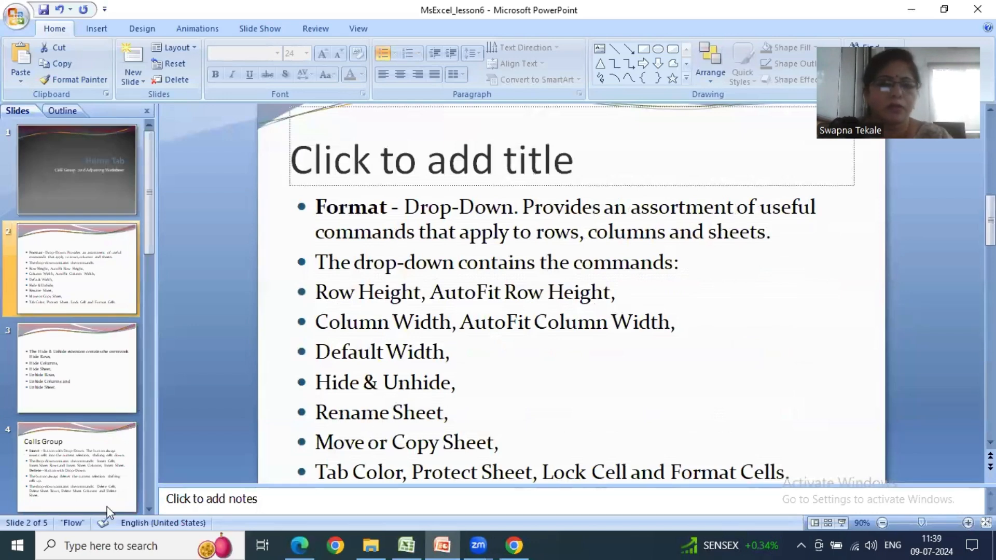
- Switch back to Excel and rename Sheet2 as AdjustingWorksheet, keeping that sheet active
right_click(136, 509)
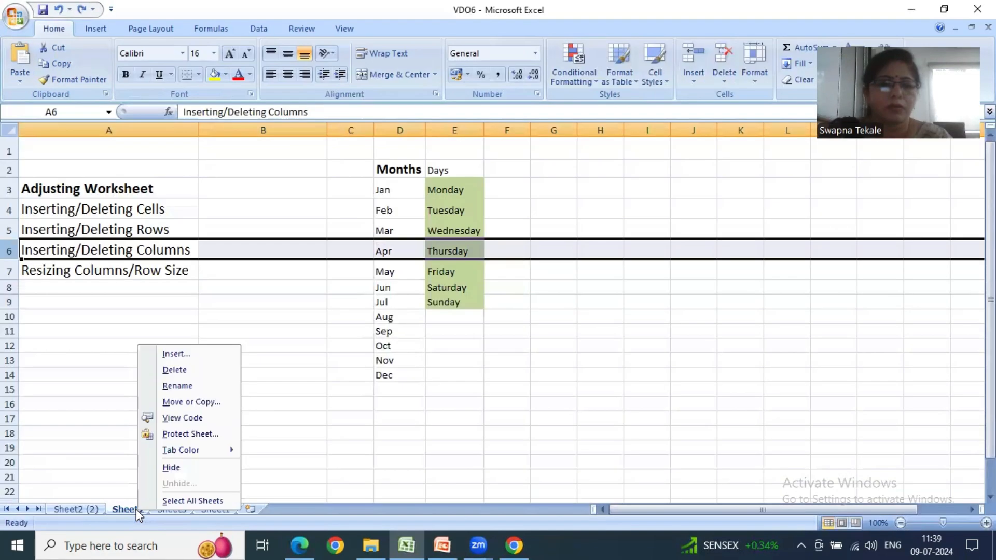
left_click(204, 384)
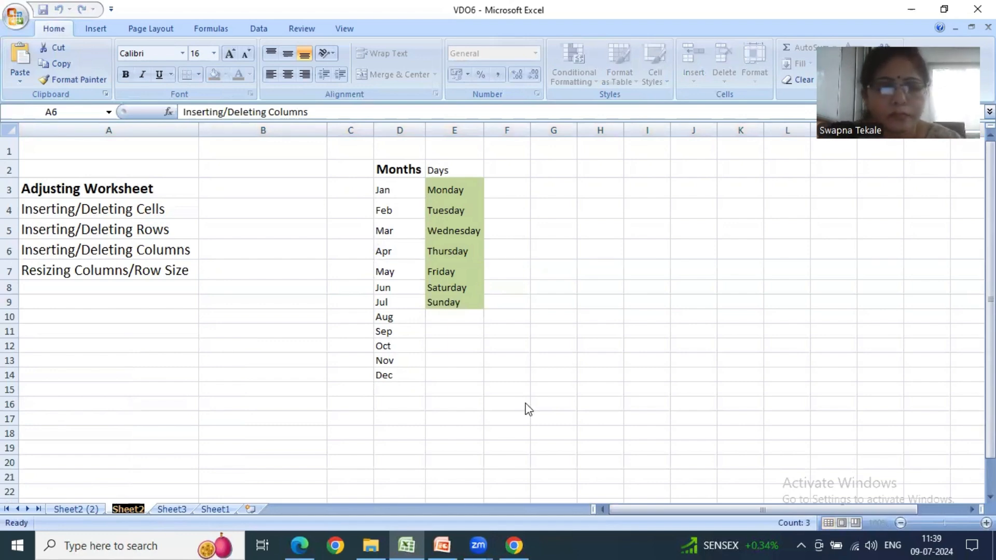
type("AdjustingWorksheet")
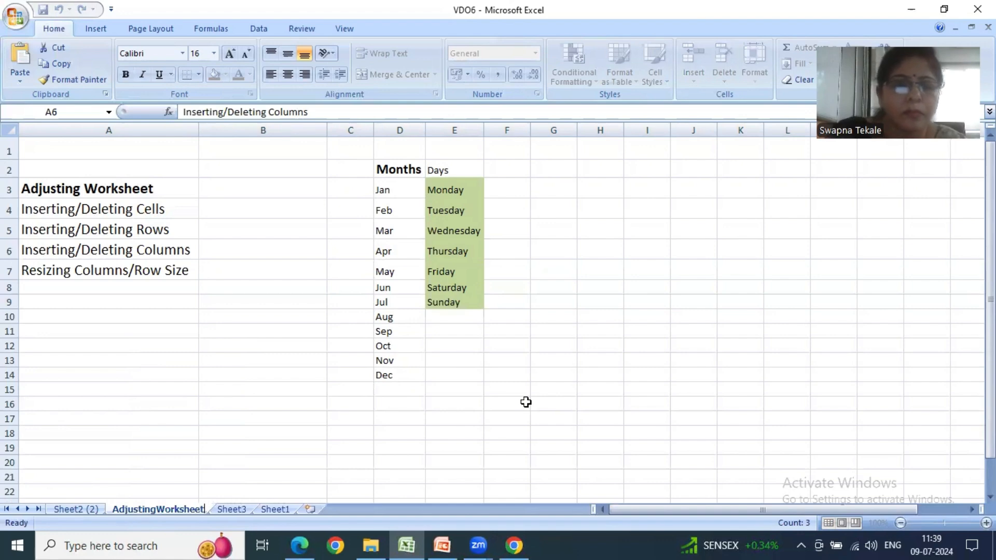
left_click(236, 509)
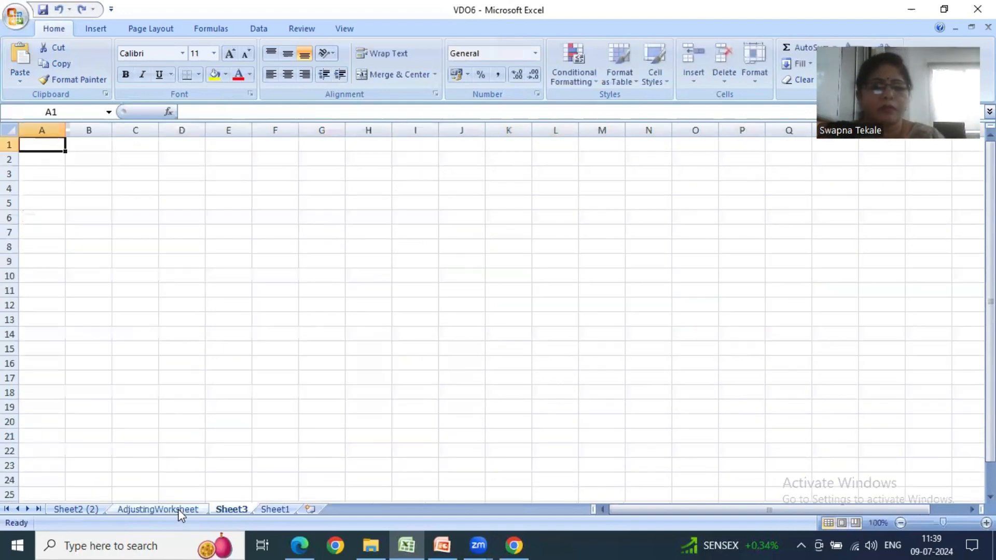
left_click(179, 508)
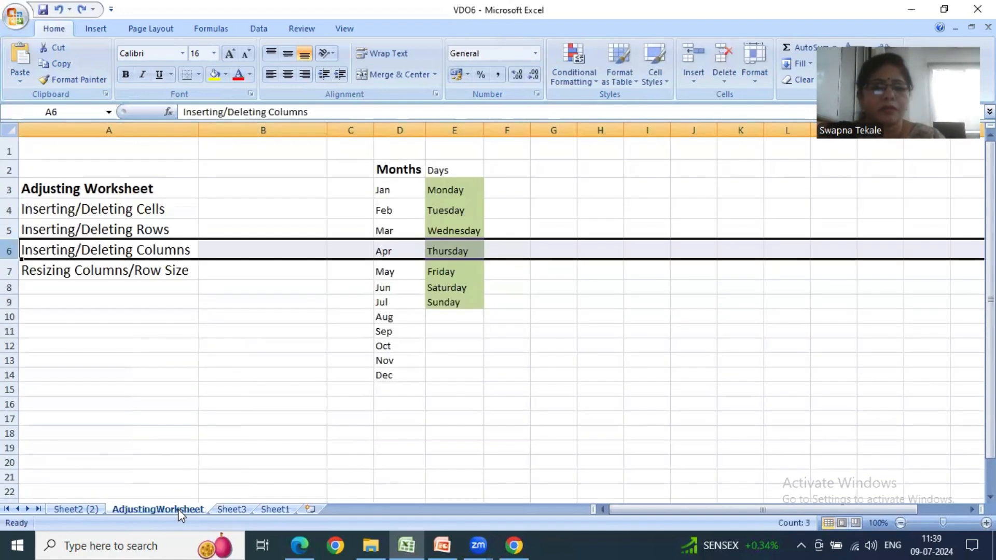
- Protect AdjustingWorksheet with a password entered and confirmed, permitting only the selection of locked and unlocked cells
left_click(758, 88)
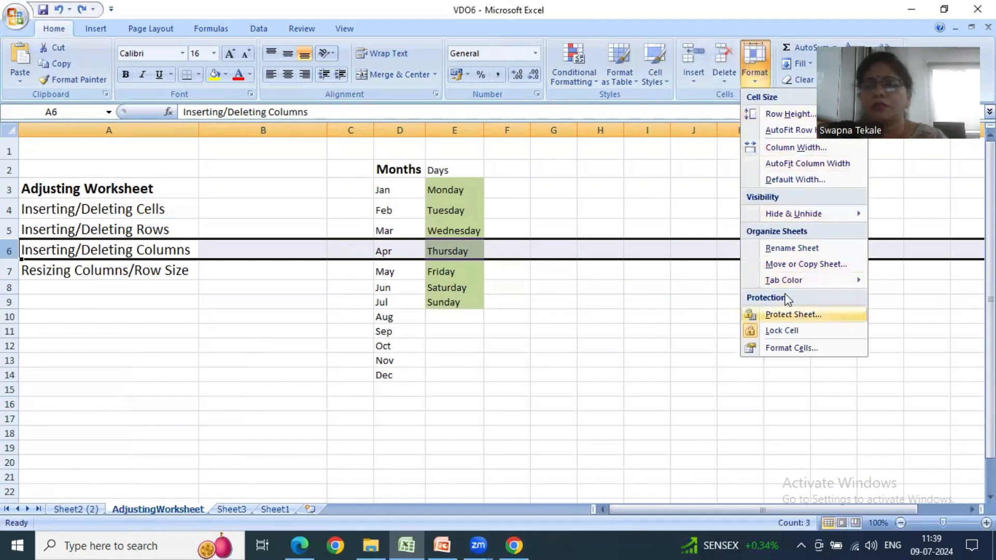
mouse_move(791, 280)
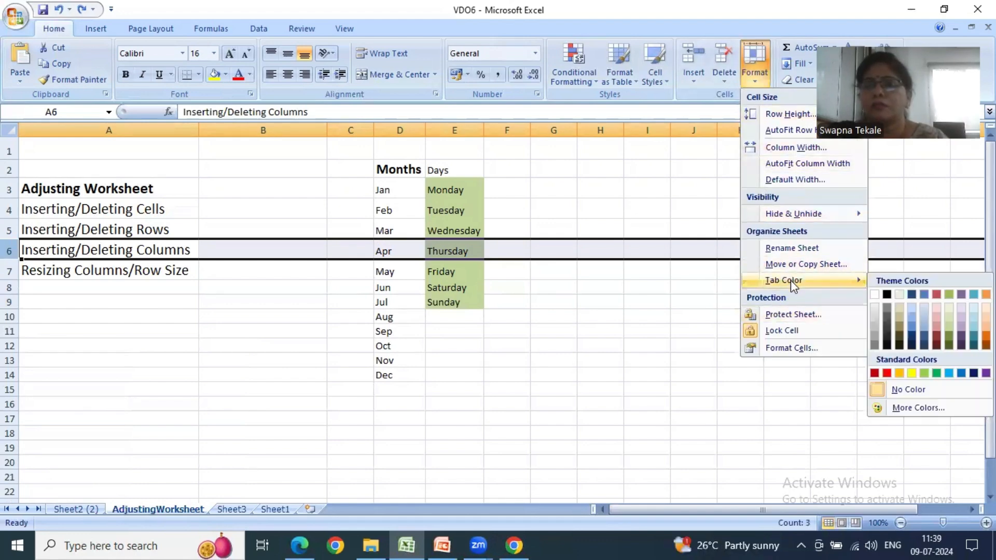
left_click(788, 315)
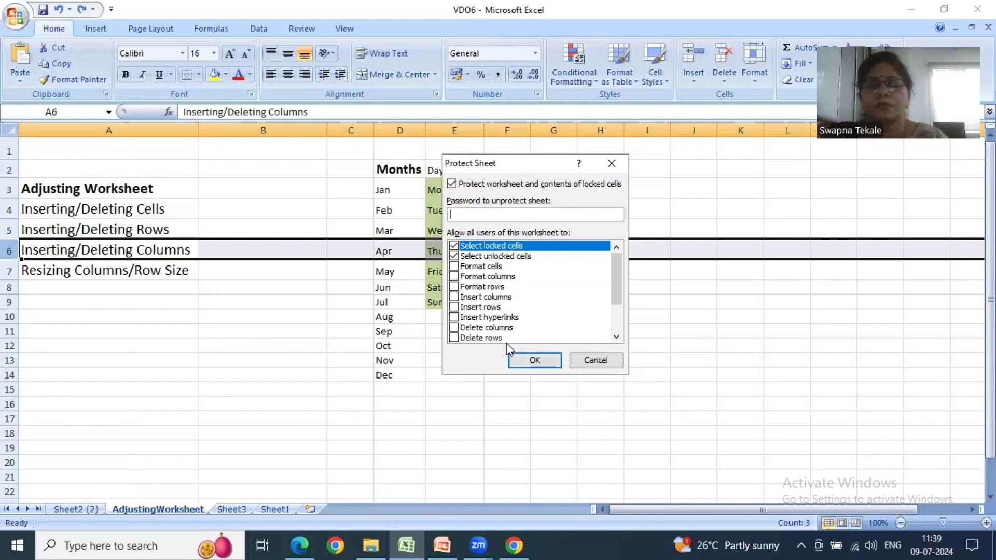
left_click(618, 310)
left_click_drag(614, 325, 609, 251)
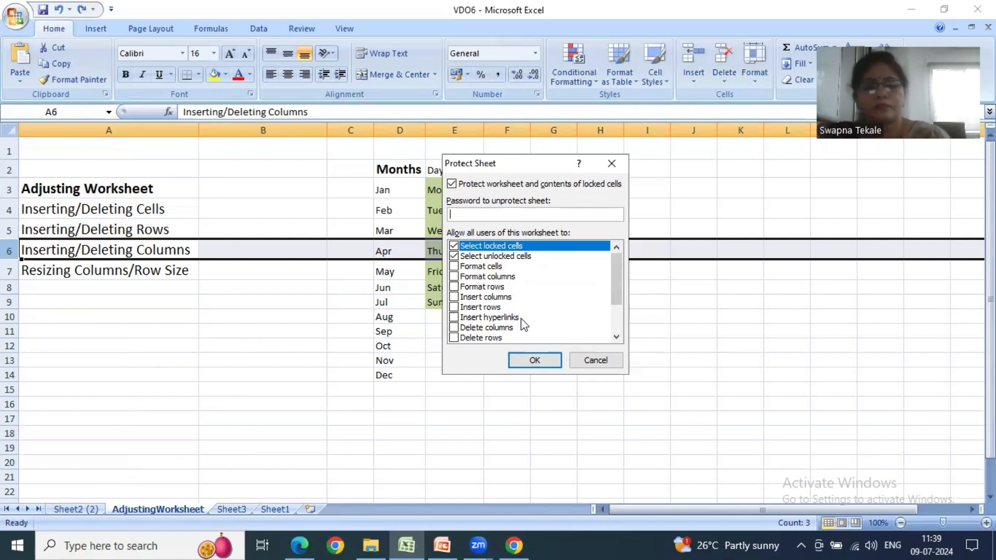
type("123")
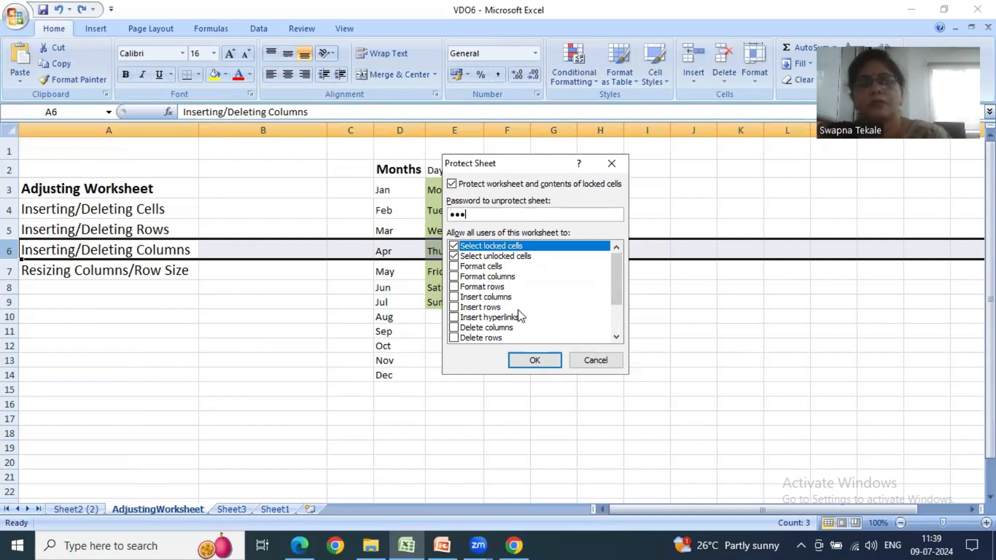
left_click(557, 365)
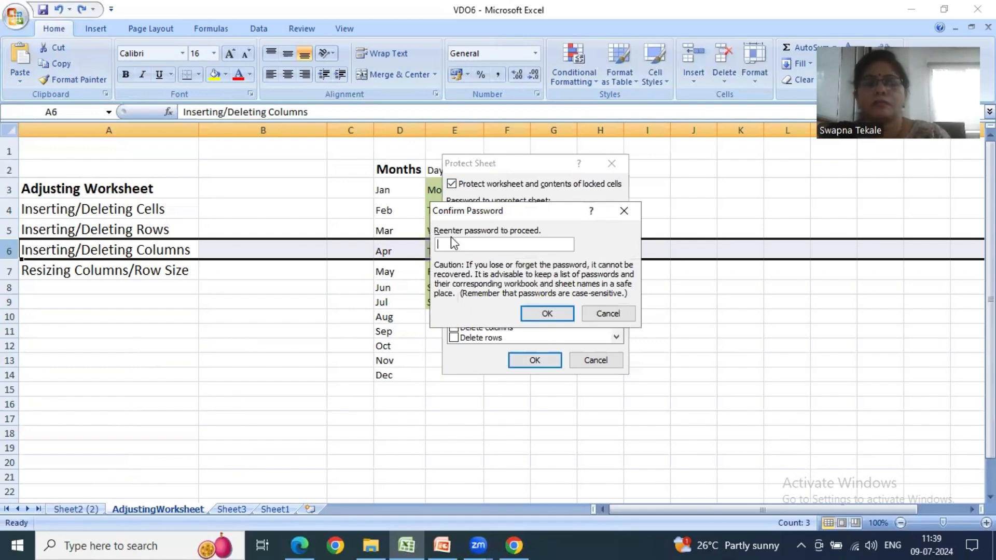
type("123")
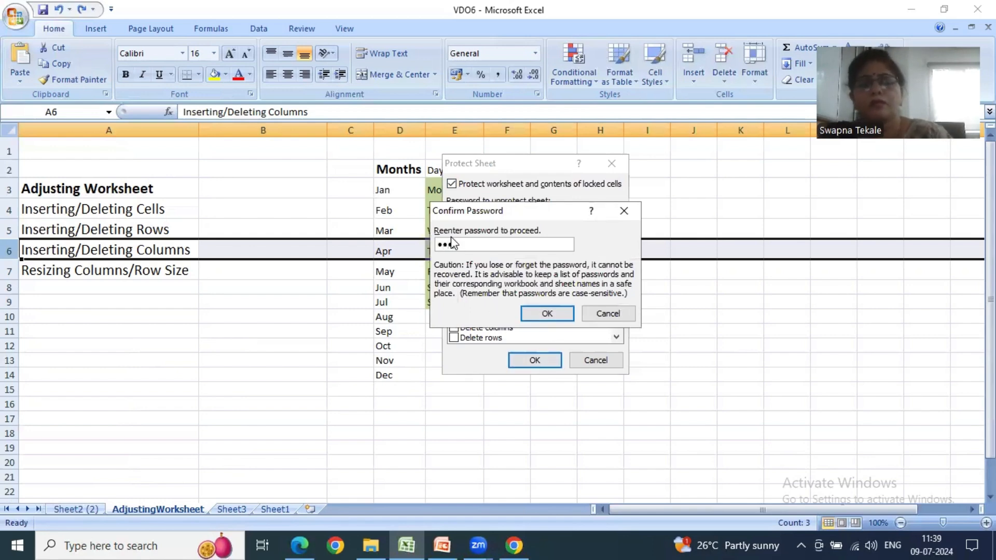
left_click(555, 310)
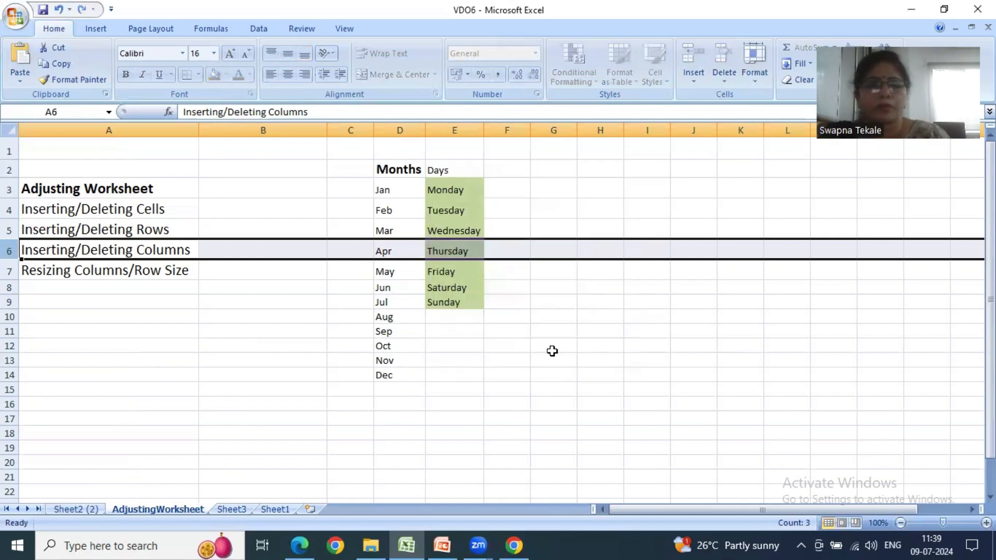
- Look through Sheet2 (2), Sheet3 and Sheet1 and return to AdjustingWorksheet
left_click(91, 508)
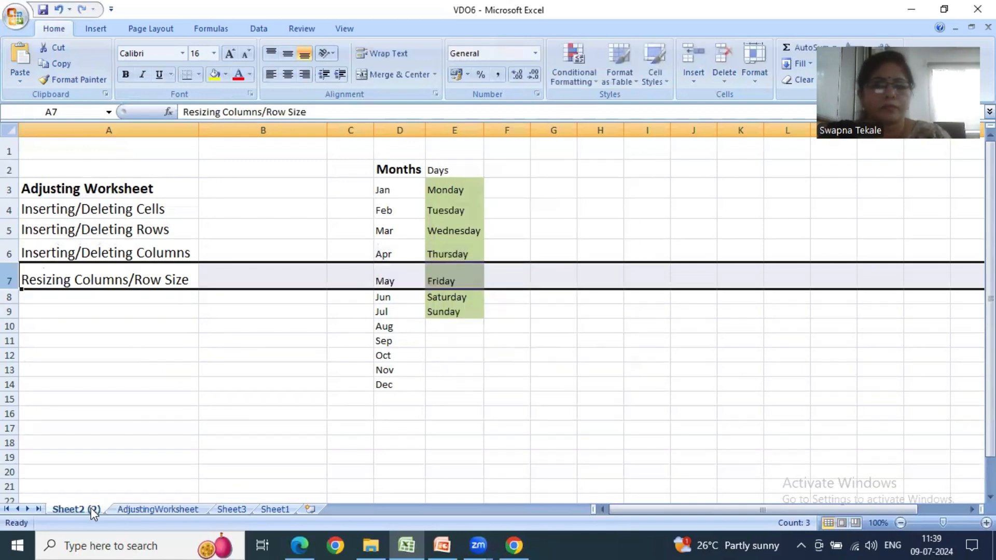
left_click(140, 507)
left_click(212, 508)
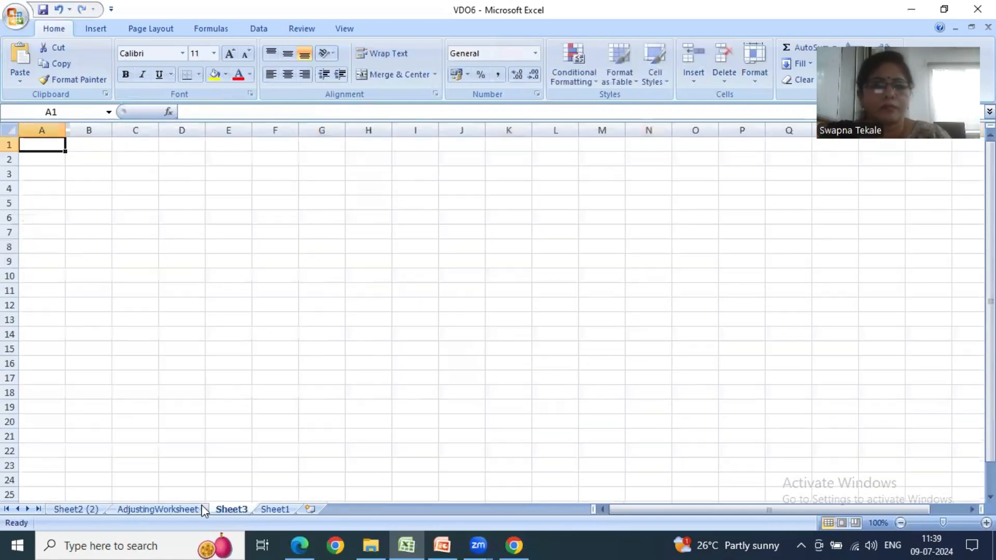
left_click(266, 508)
left_click(93, 510)
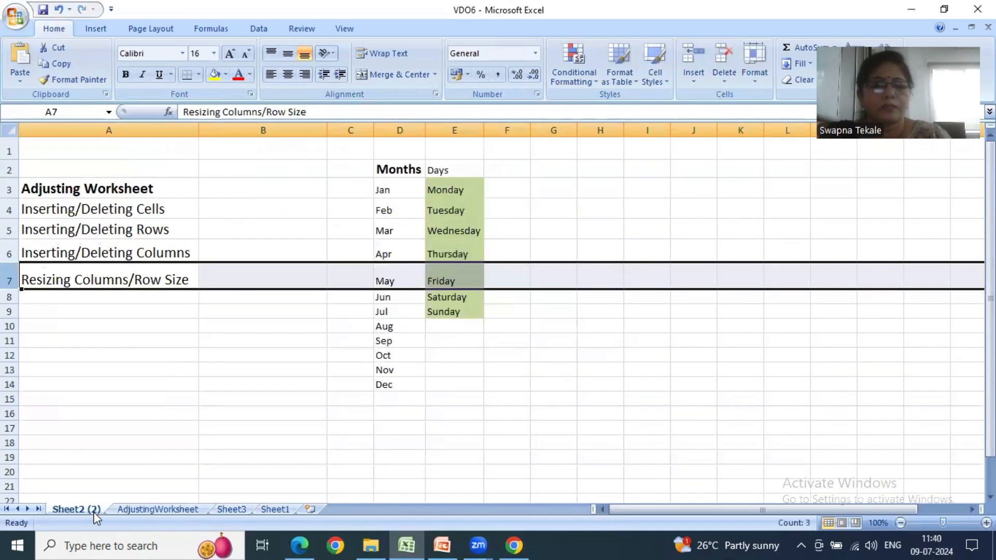
left_click(126, 509)
- Try to edit the empty cells A14 and E13 on the protected AdjustingWorksheet
left_click_drag(192, 419, 196, 460)
left_click(285, 449)
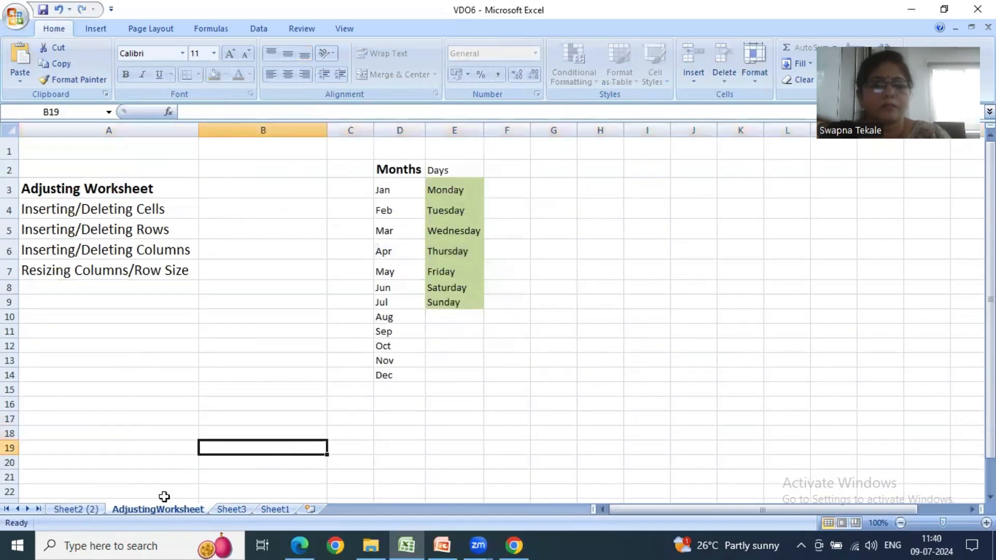
left_click(157, 375)
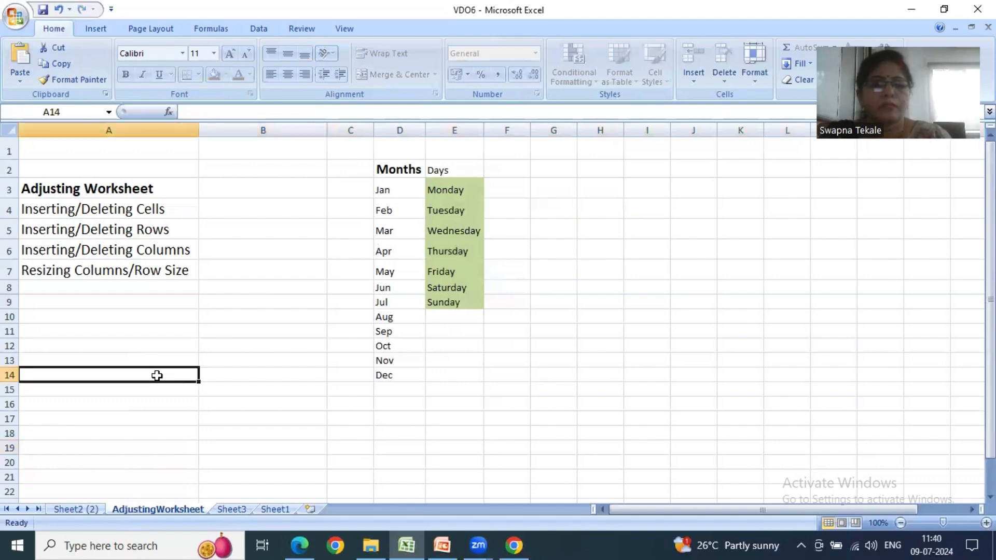
double_click(157, 378)
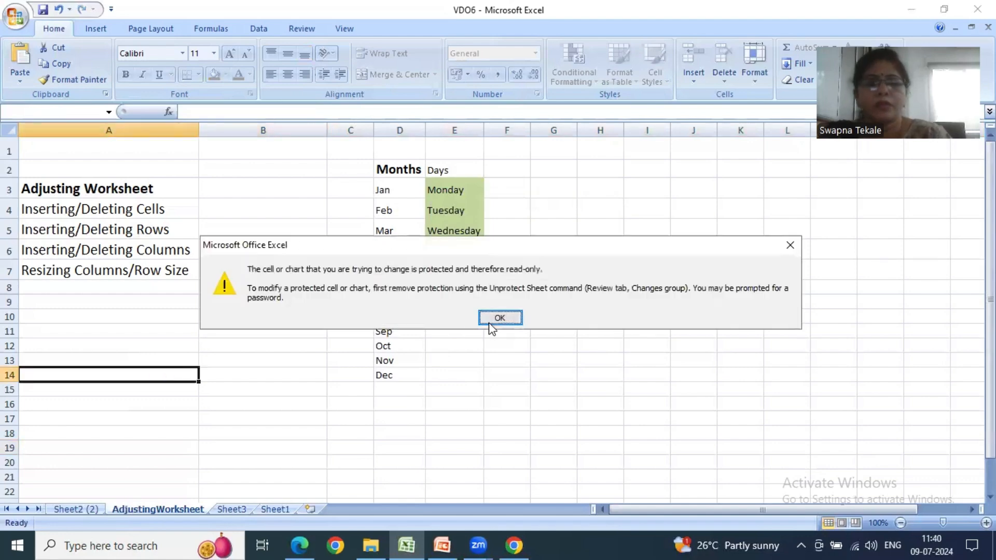
left_click(494, 316)
double_click(454, 355)
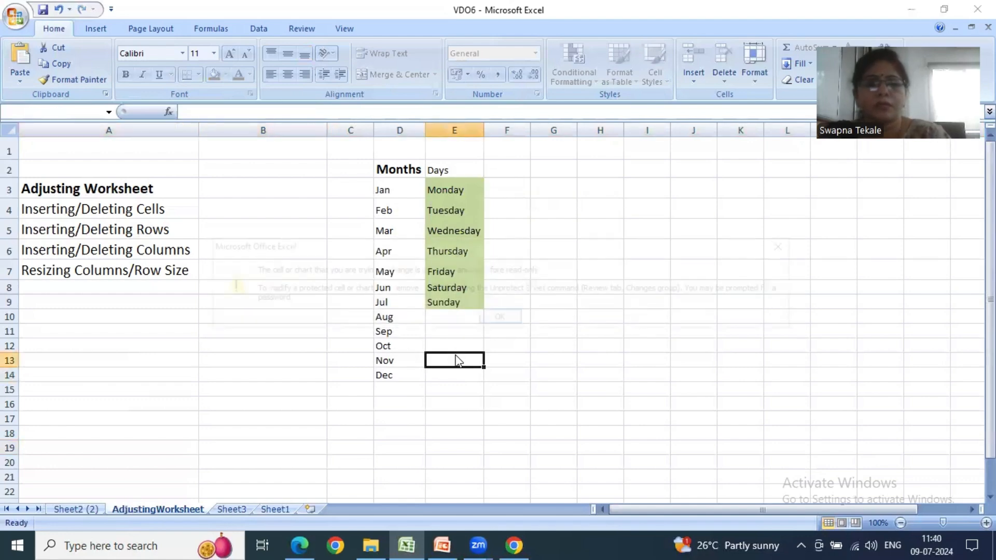
left_click(492, 321)
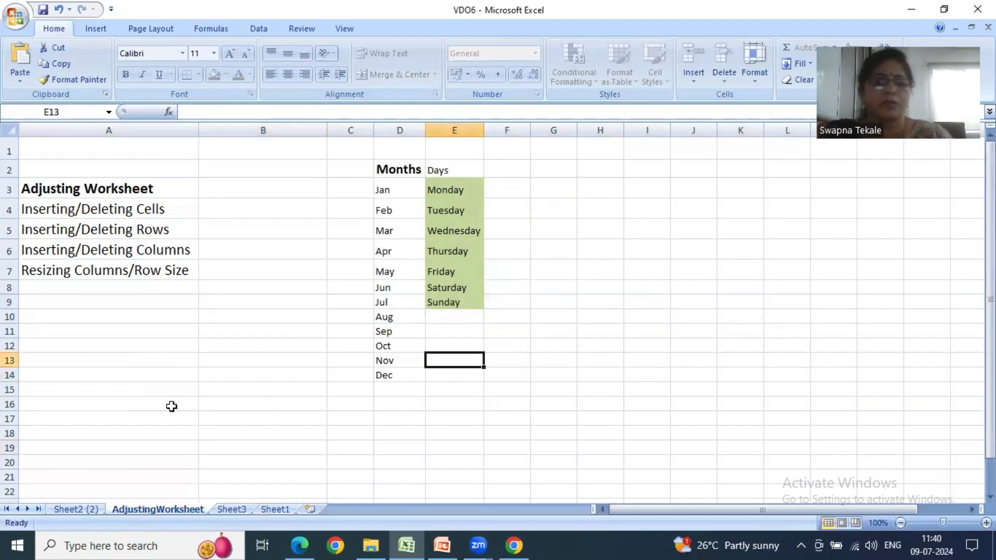
- Unprotect AdjustingWorksheet by entering the sheet password
left_click(98, 324)
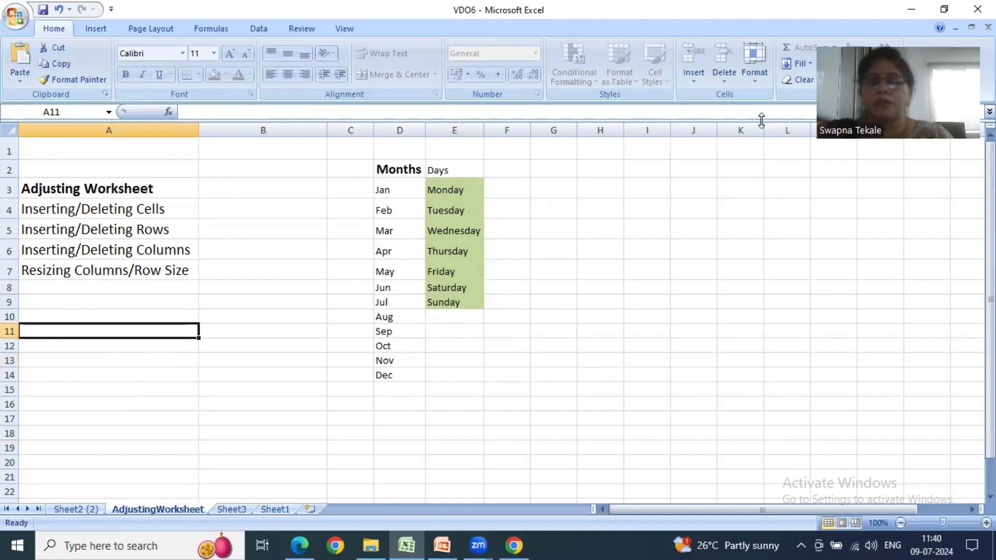
left_click(756, 77)
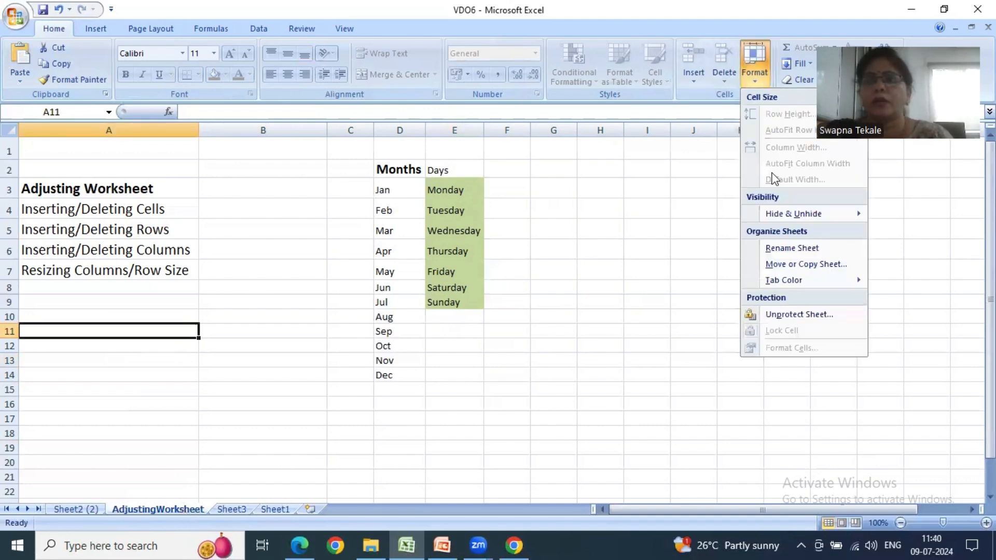
left_click(764, 315)
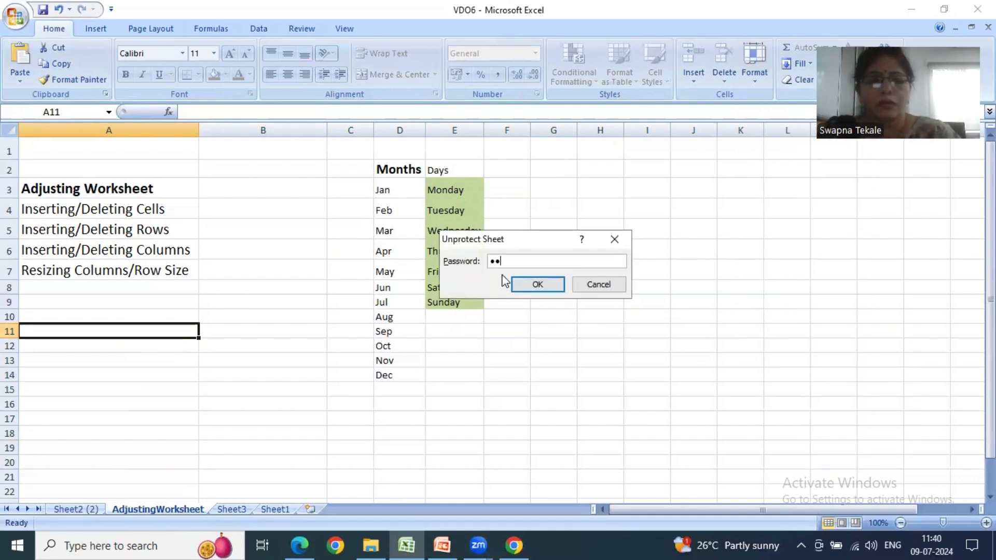
left_click(539, 283)
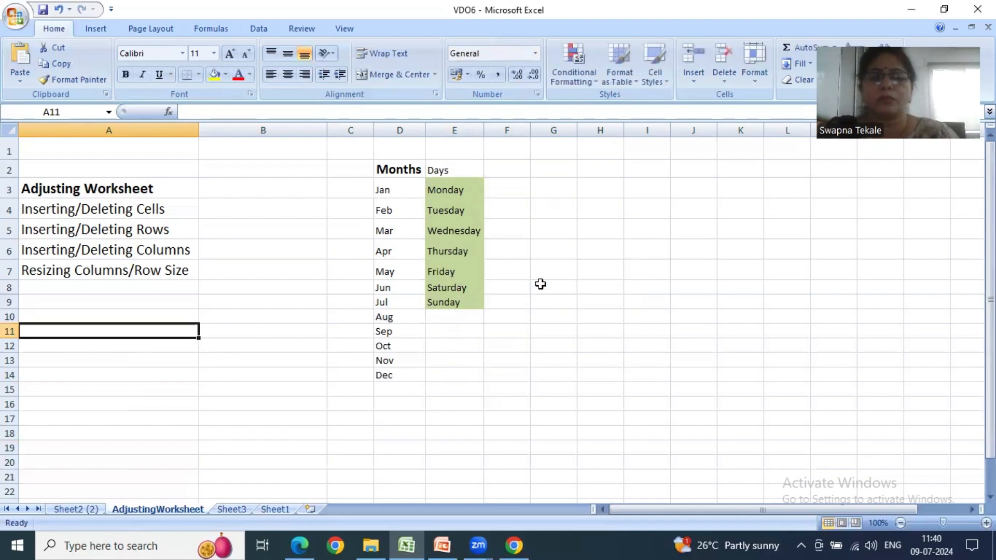
- Test editing on AdjustingWorksheet by entering trial text in cell B20 and erasing it
left_click(277, 456)
type("bdfgfg")
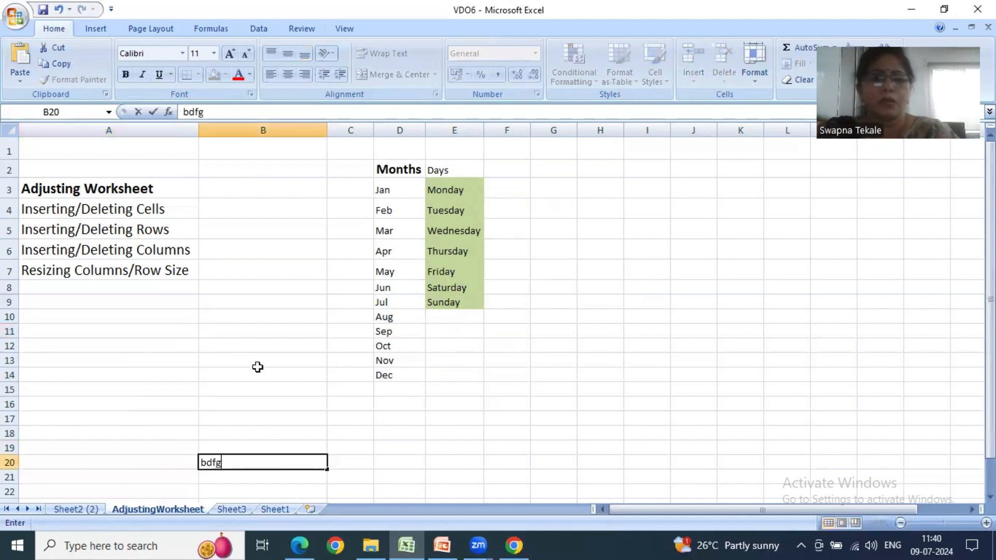
key("BackSpace")
key("BackSpace")
key("BackSpace")
key("BackSpace")
key("BackSpace")
key("BackSpace")
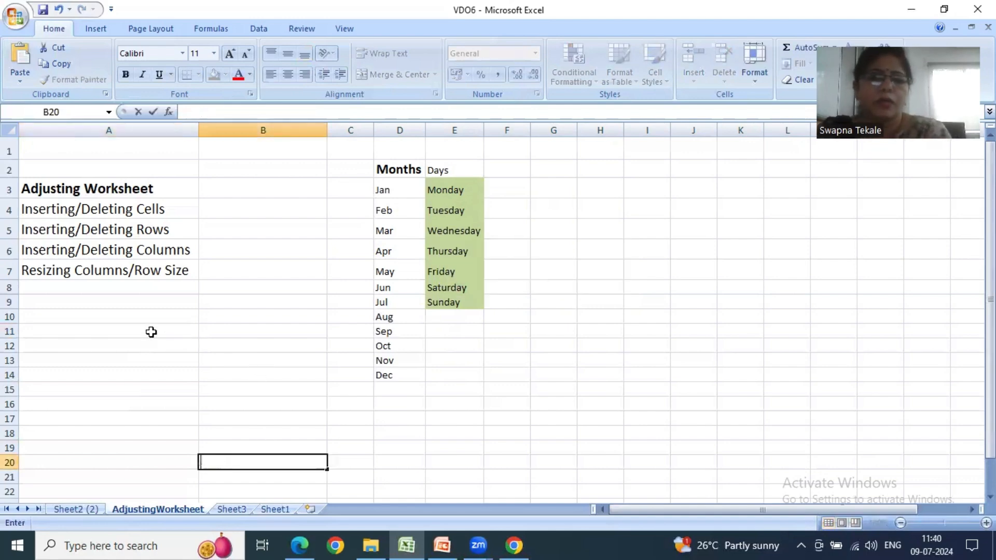
- Enter the trial text vbcv in cell A11 and delete it again
left_click(150, 339)
type("vbcv")
left_click(191, 386)
left_click(165, 344)
left_click(166, 331)
key("Delete")
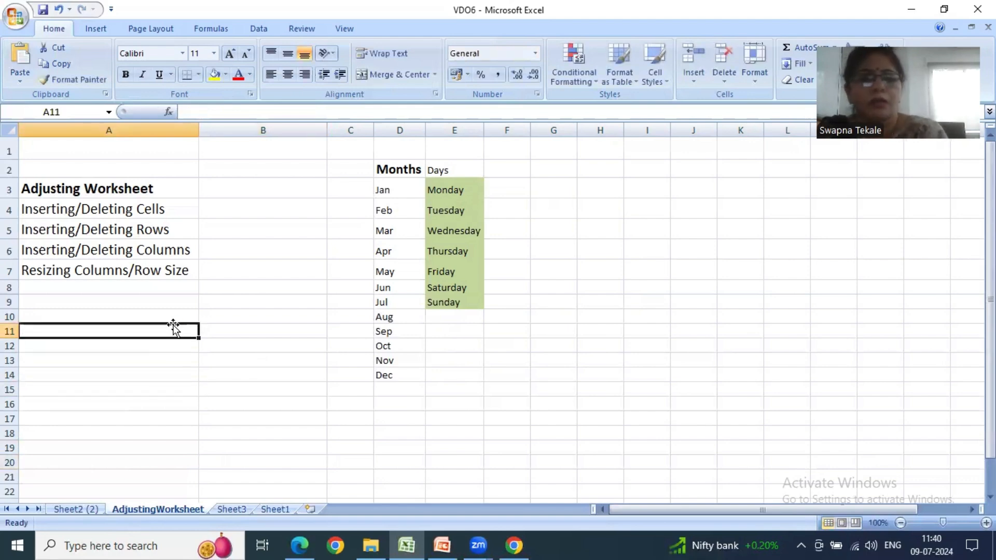
left_click(160, 388)
- Switch to PowerPoint and review the Tab Color and Protect Sheet line on slide 2
left_click(442, 545)
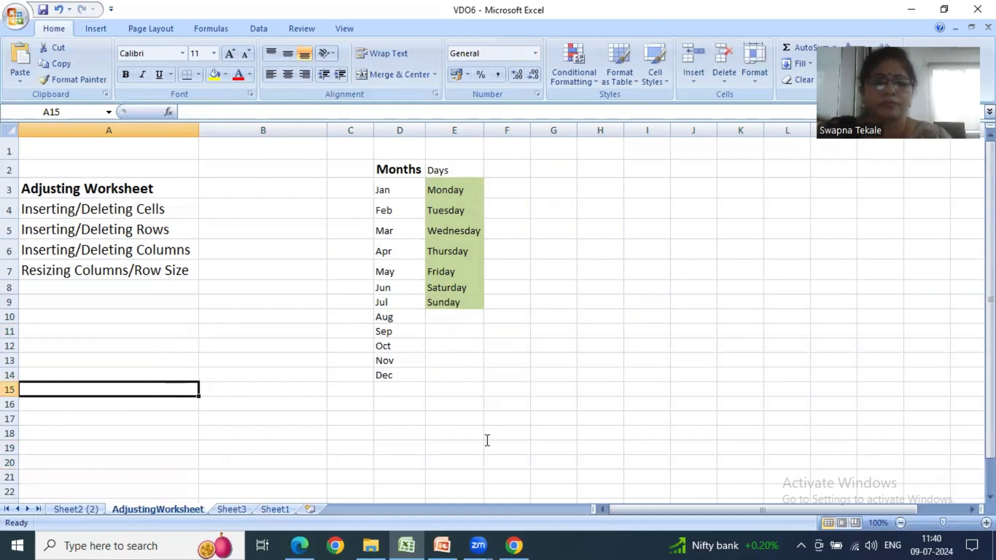
scroll(493, 422, "down", 1)
left_click(478, 423)
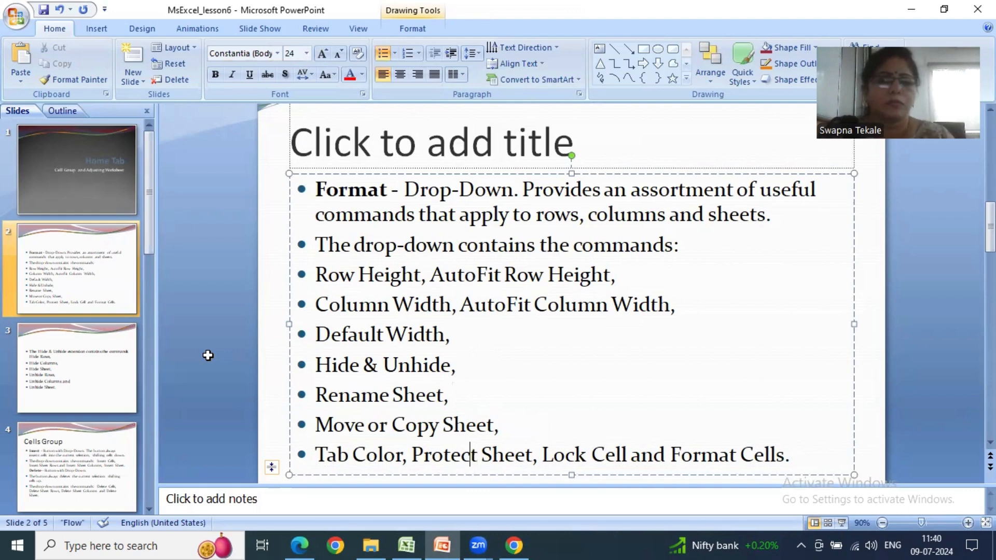
- Switch back to Excel and give the AdjustingWorksheet tab a dark red theme color
key("alt+Tab")
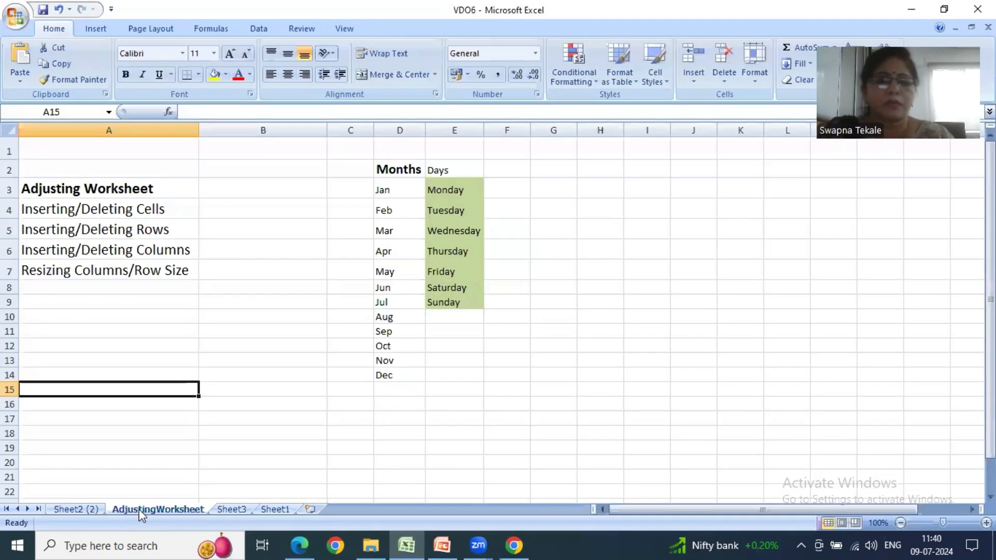
left_click(755, 72)
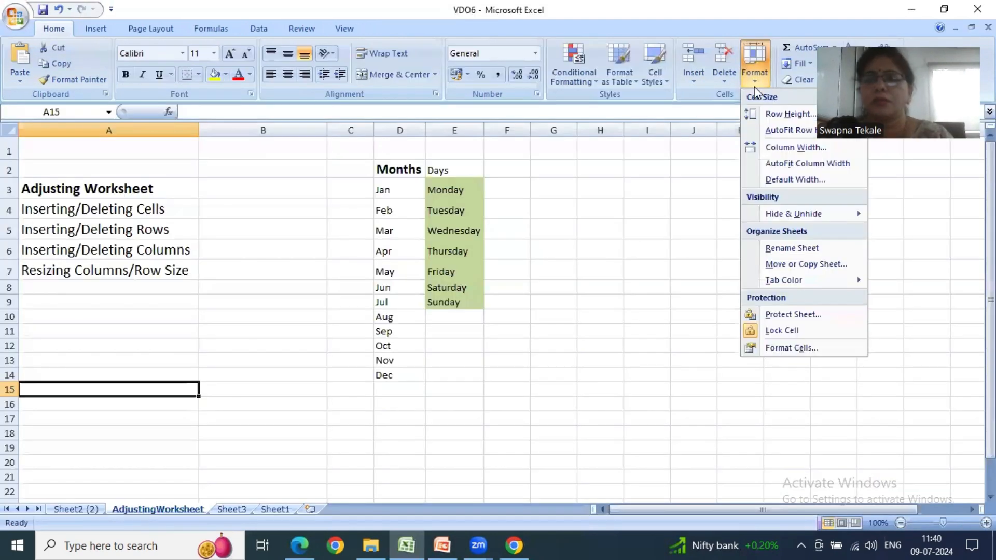
mouse_move(763, 281)
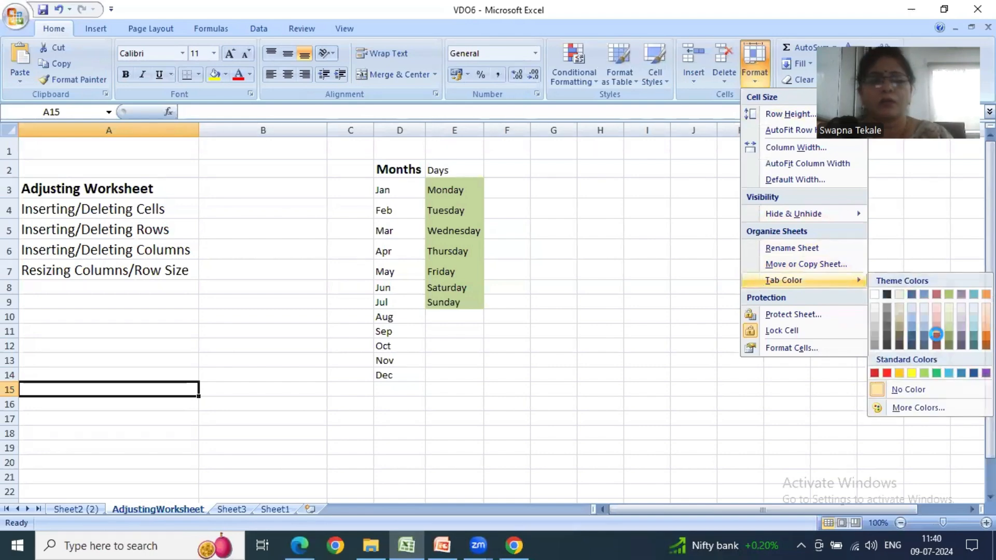
left_click(936, 334)
left_click(600, 433)
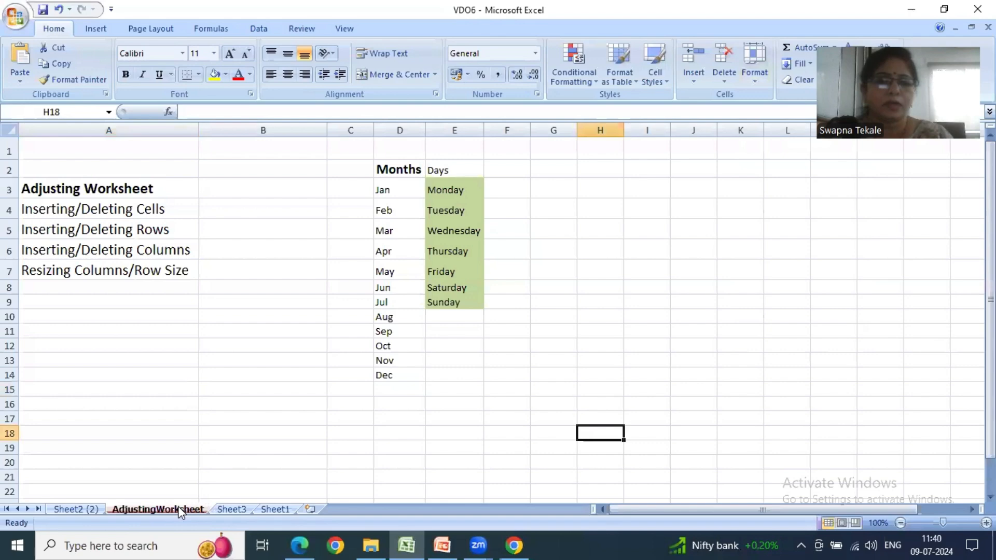
- Set the AdjustingWorksheet tab color to standard purple
left_click(755, 72)
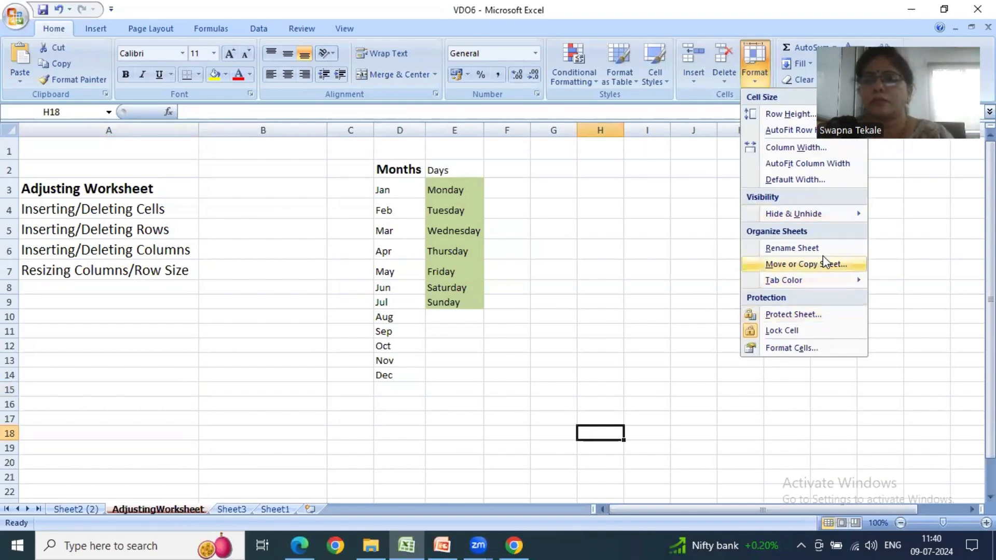
mouse_move(814, 283)
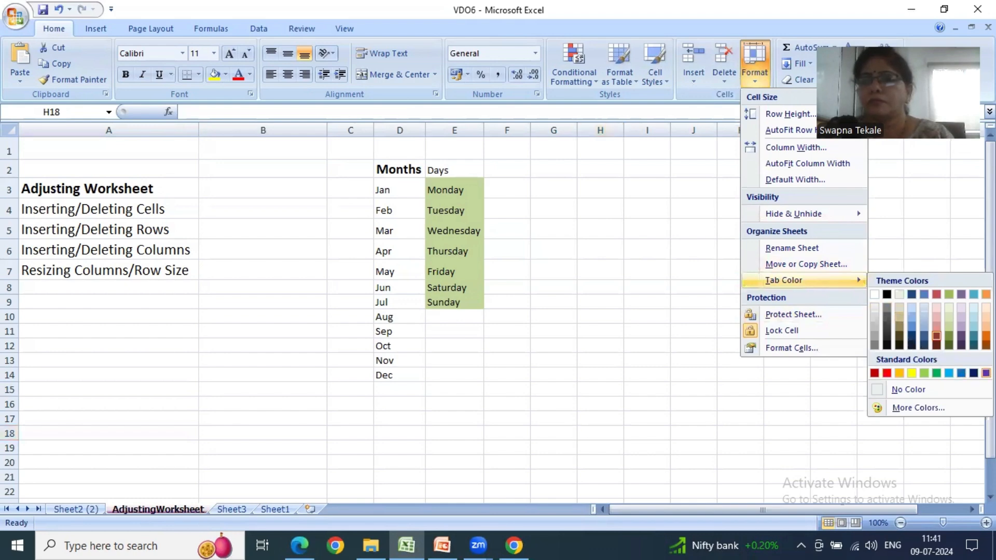
left_click(986, 373)
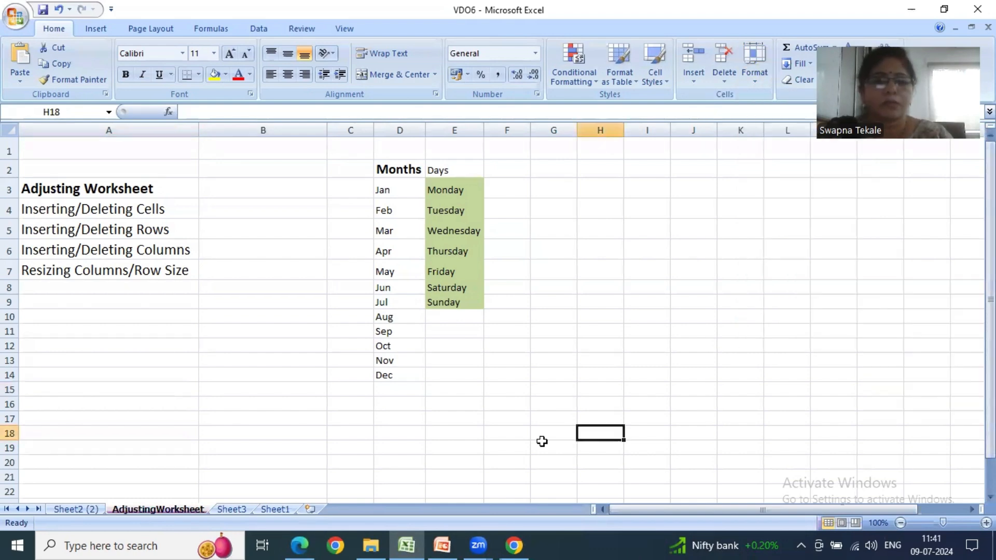
- Give the Sheet3 tab a dark orange theme color
left_click(247, 510)
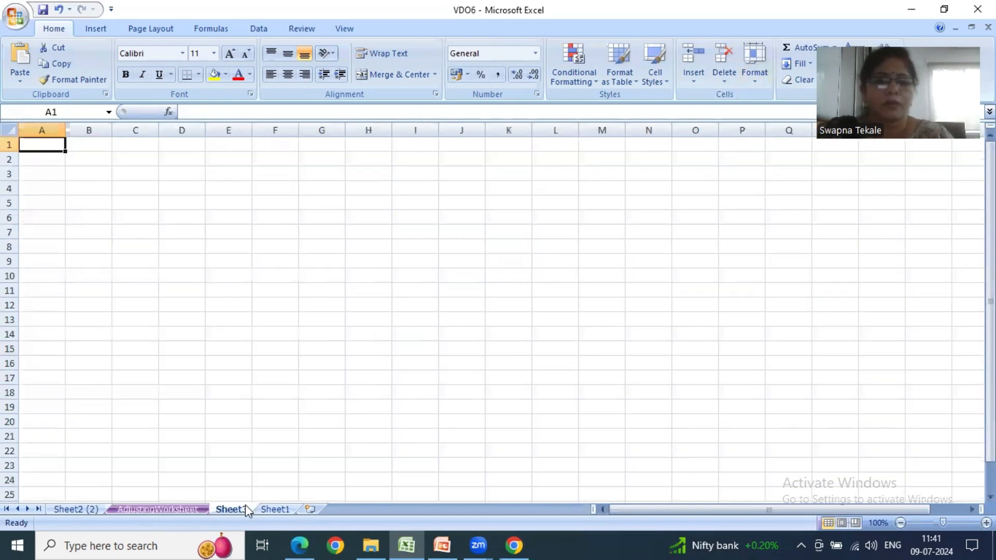
left_click(755, 83)
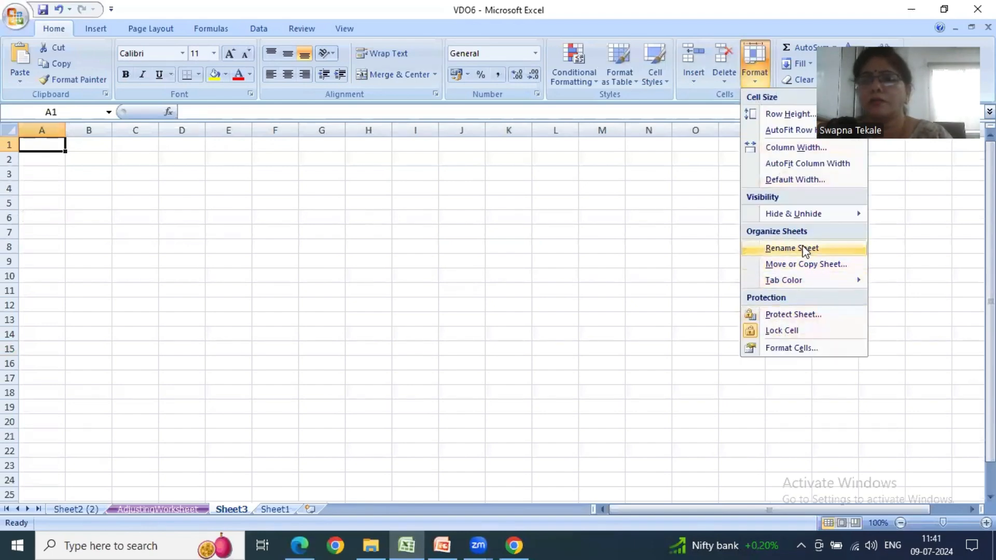
mouse_move(782, 281)
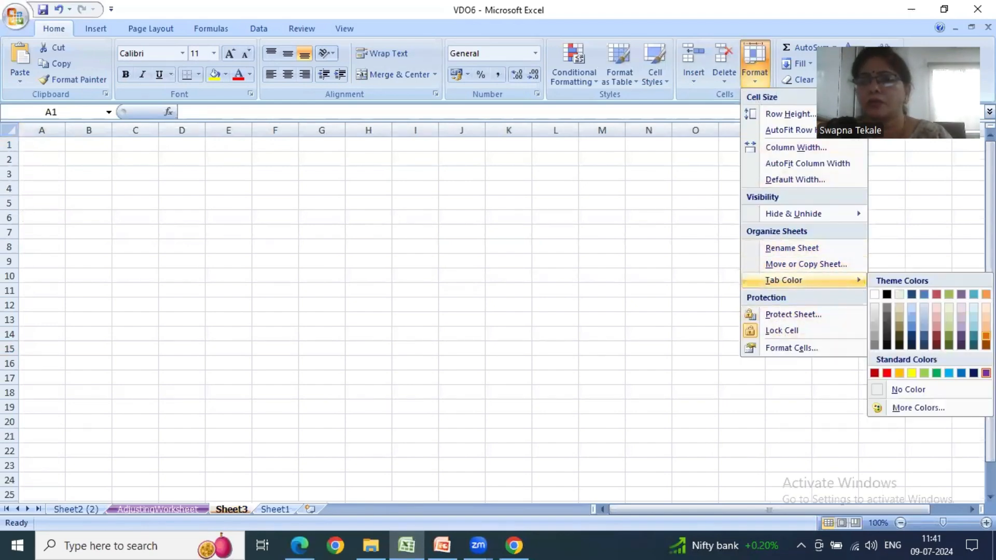
left_click(986, 335)
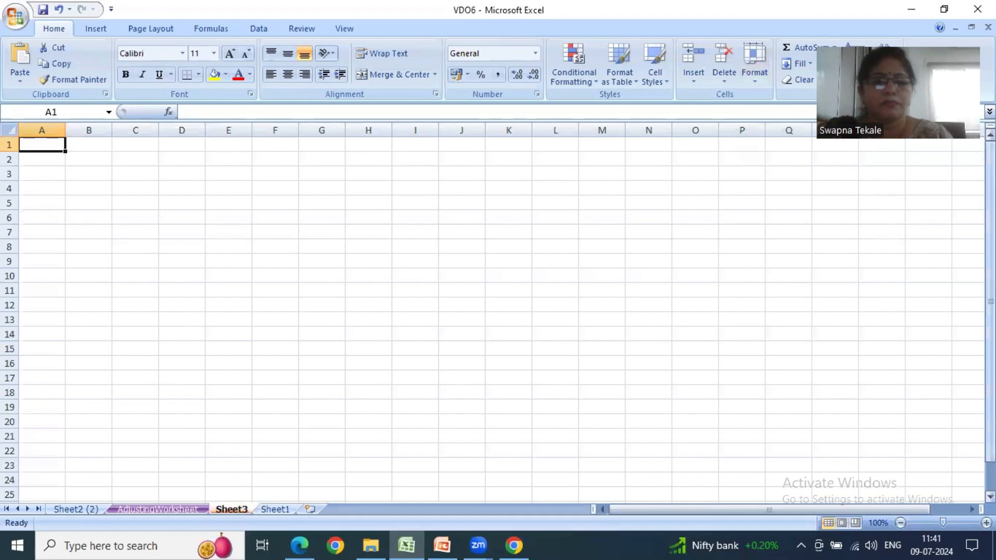
- Set the Sheet2 (2) tab color to standard dark blue and clear the row 7 selection by selecting cell F17
left_click(73, 510)
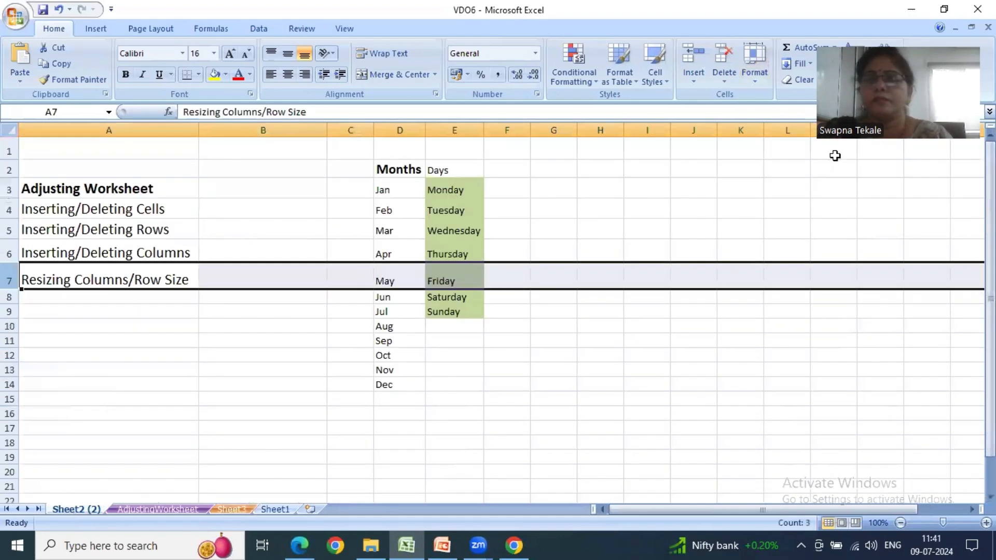
left_click(767, 81)
mouse_move(845, 279)
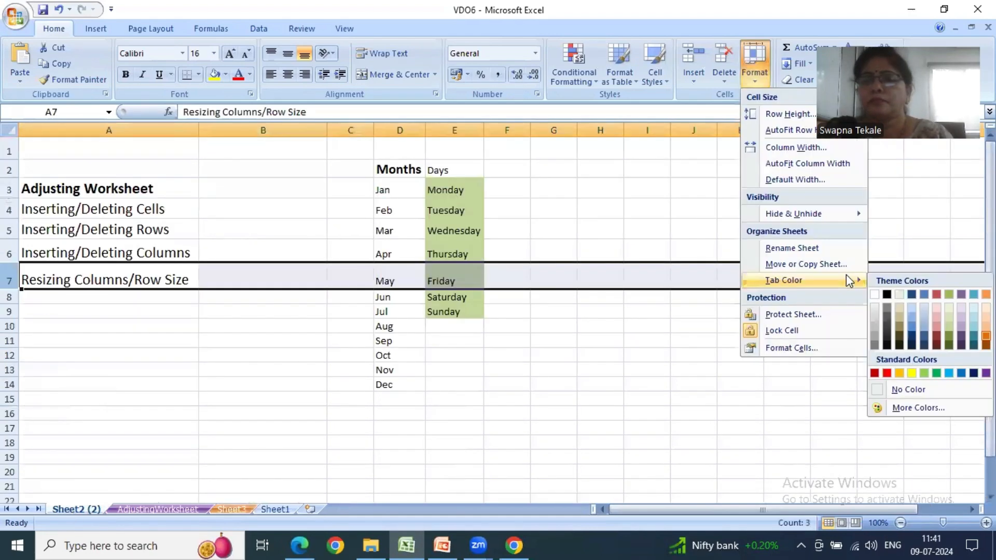
left_click(973, 372)
left_click(493, 429)
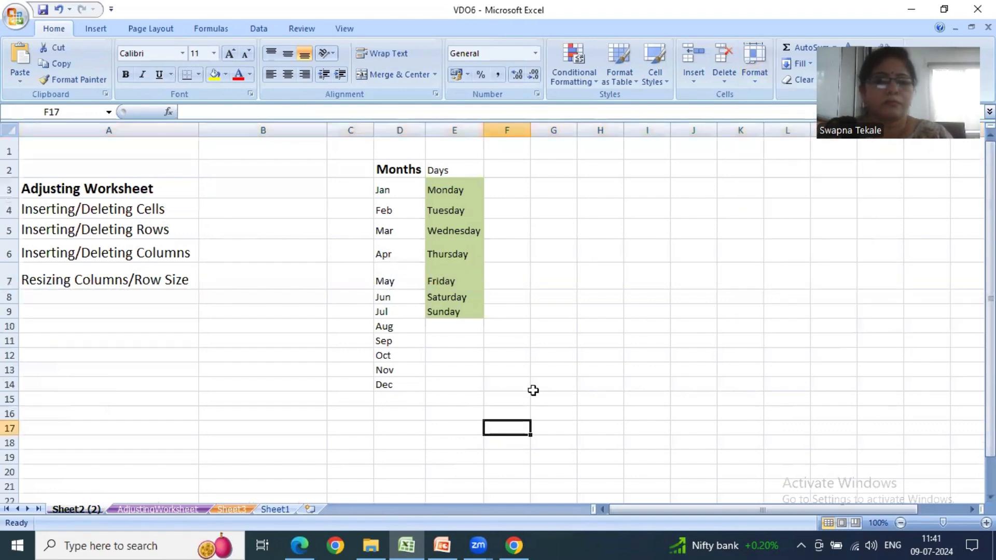
- Compare the colored tabs of Sheet3, AdjustingWorksheet and Sheet2 (2), and switch to the PowerPoint slide listing the Format commands
left_click(224, 511)
left_click(166, 508)
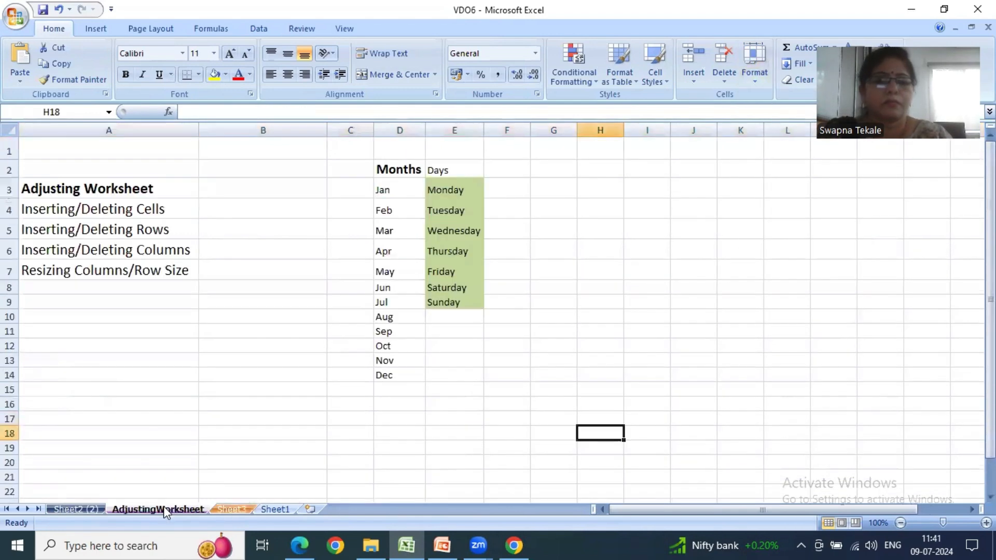
left_click(80, 510)
left_click(441, 545)
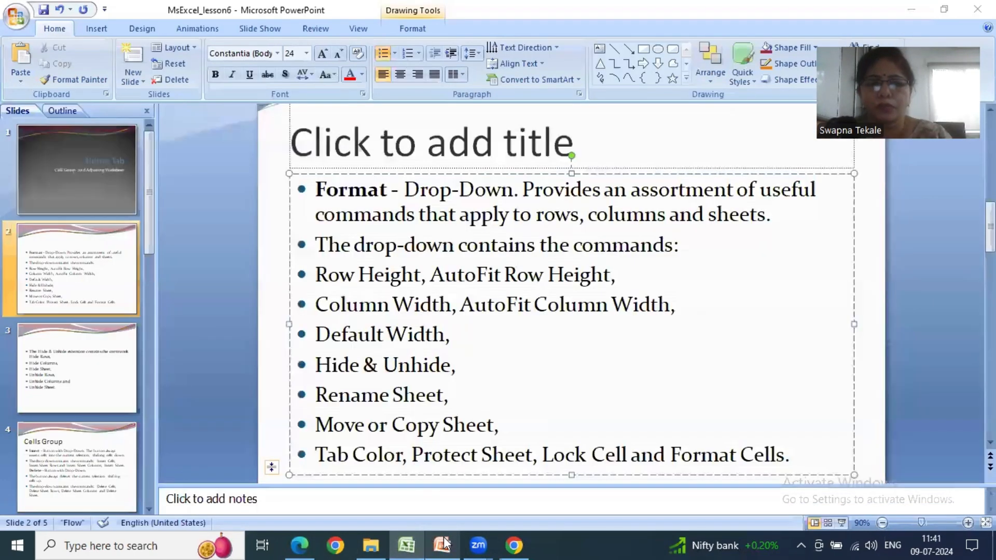
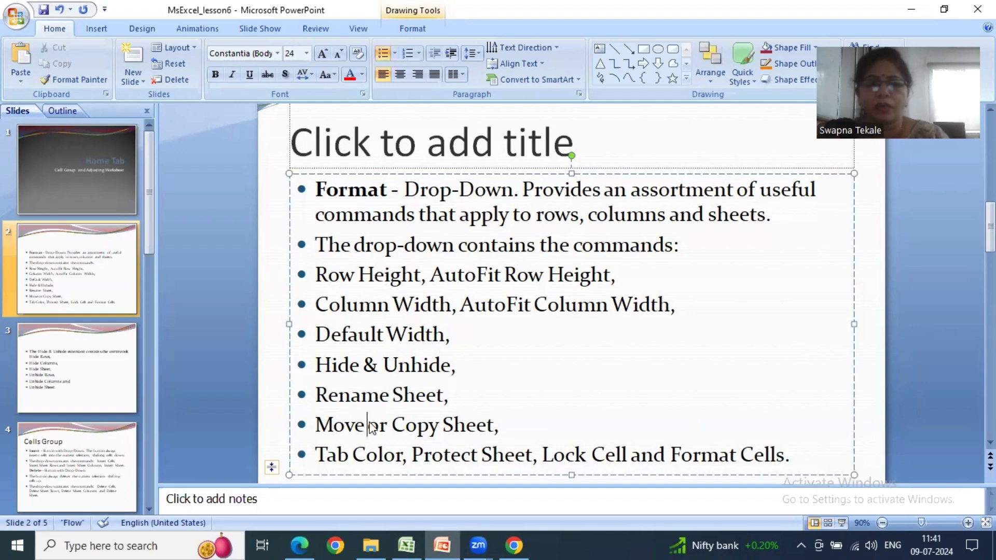
- Switch from the Format commands slide to the Excel workbook and turn off Lock Cell for cell A7
left_click(366, 453)
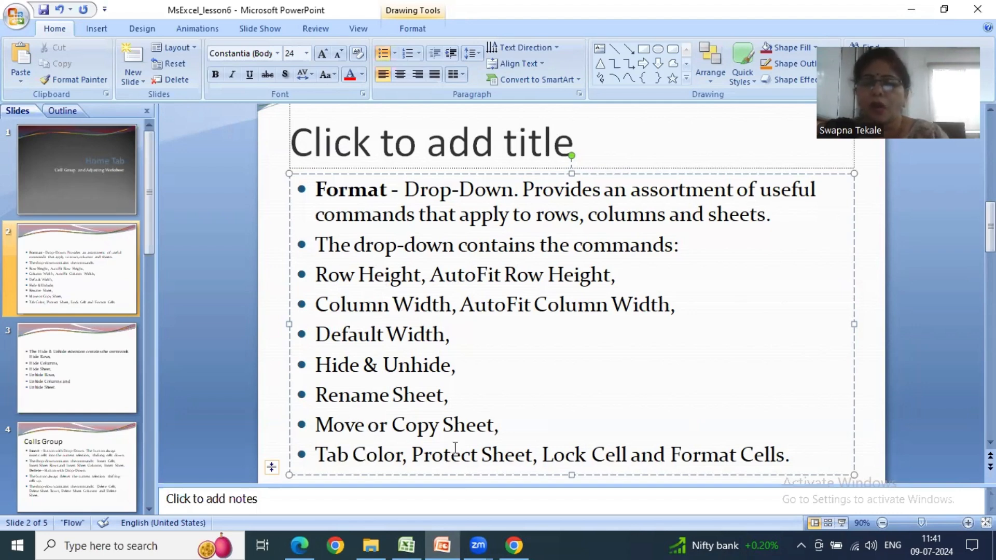
left_click(70, 279)
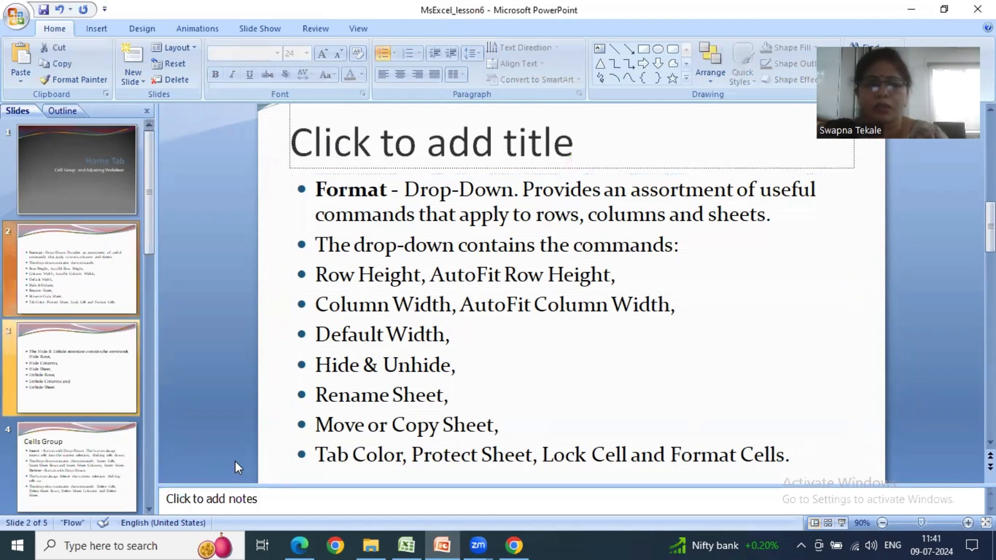
left_click(406, 544)
left_click(83, 279)
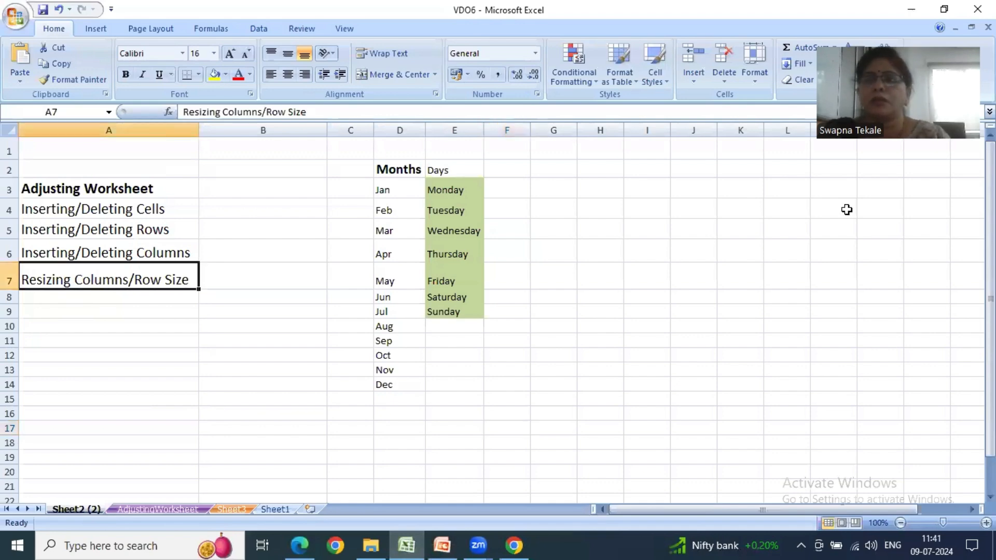
left_click(765, 79)
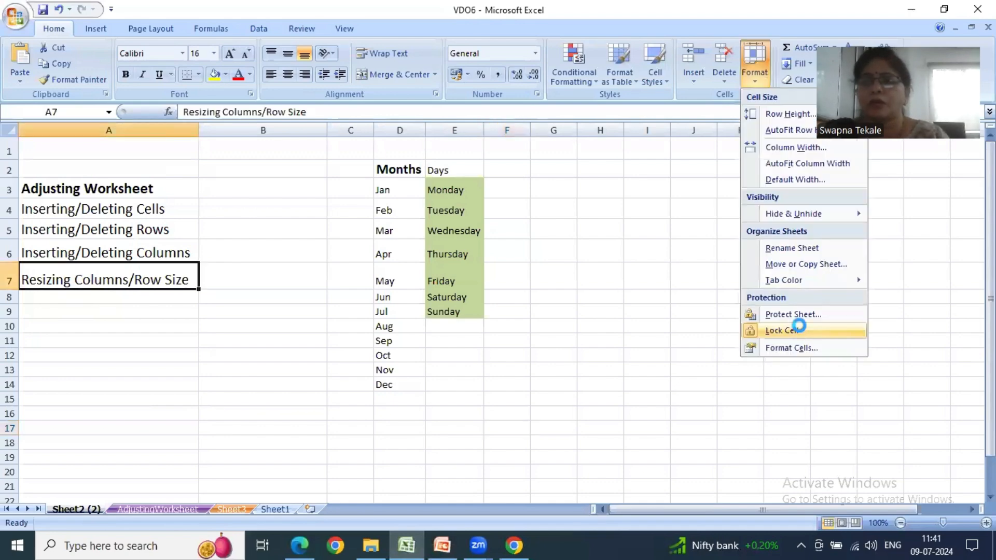
left_click(798, 325)
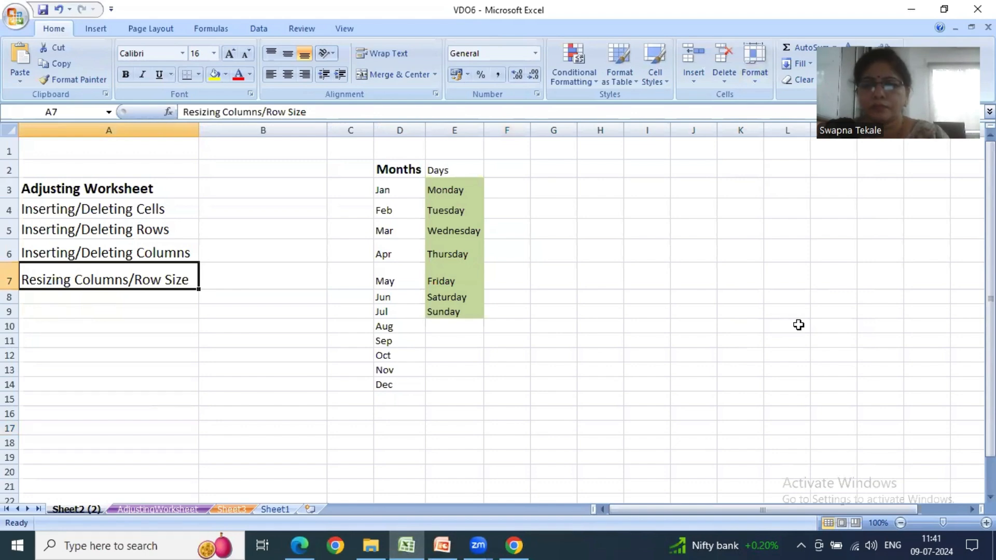
- Clear the contents of cell A7 to test whether the cell can be edited
left_click(213, 306)
left_click(159, 284)
type("b")
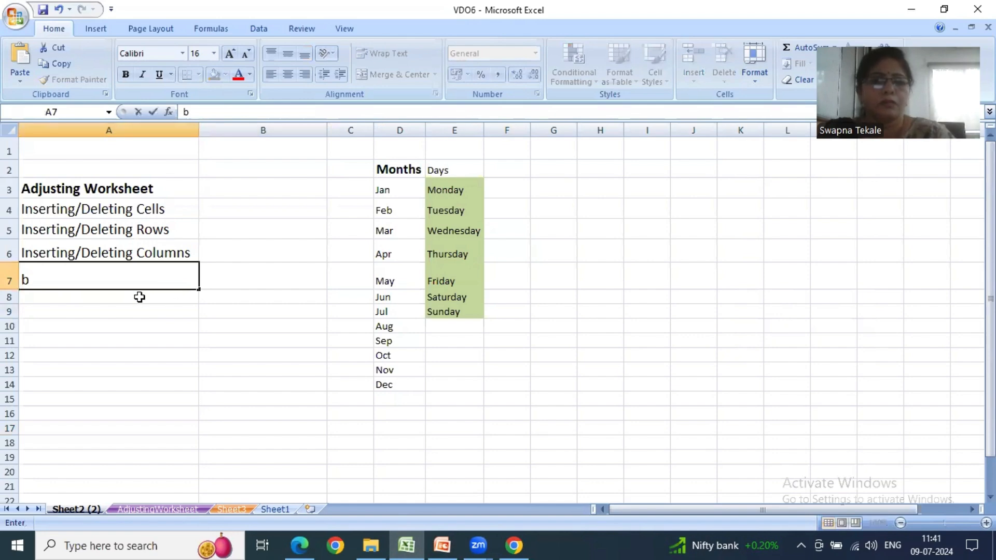
key("BackSpace")
key("Return")
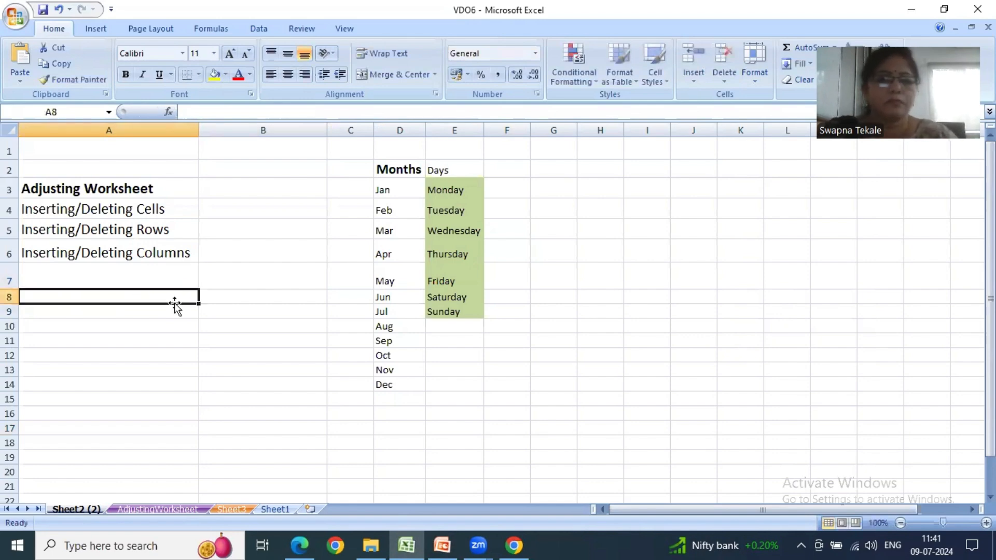
- Enter ZC in cell A7
left_click(170, 277)
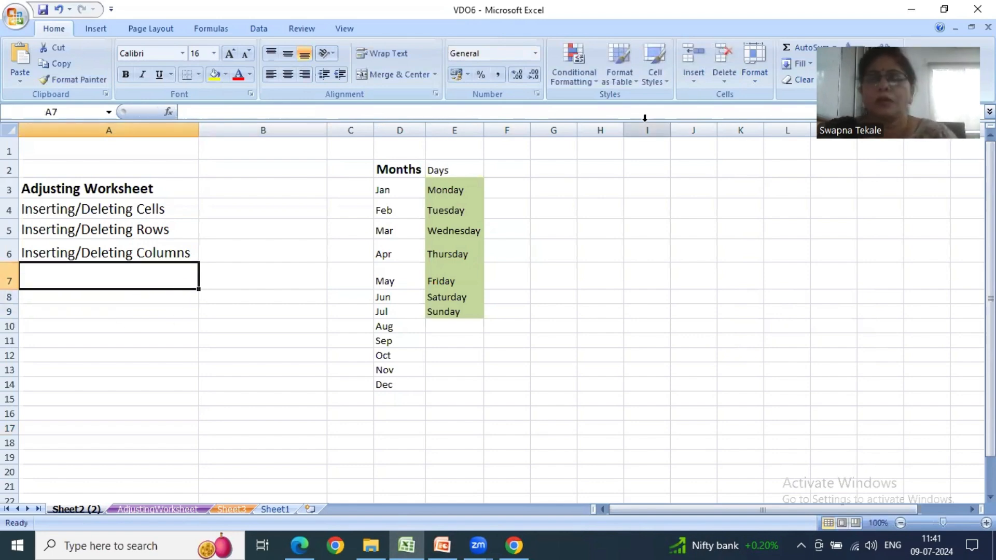
left_click(754, 67)
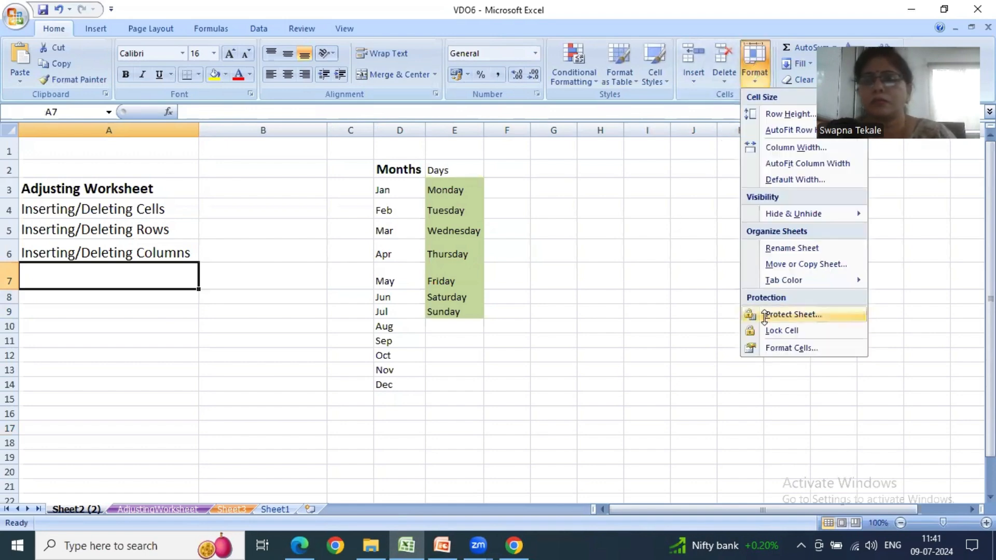
left_click(658, 333)
type("zc")
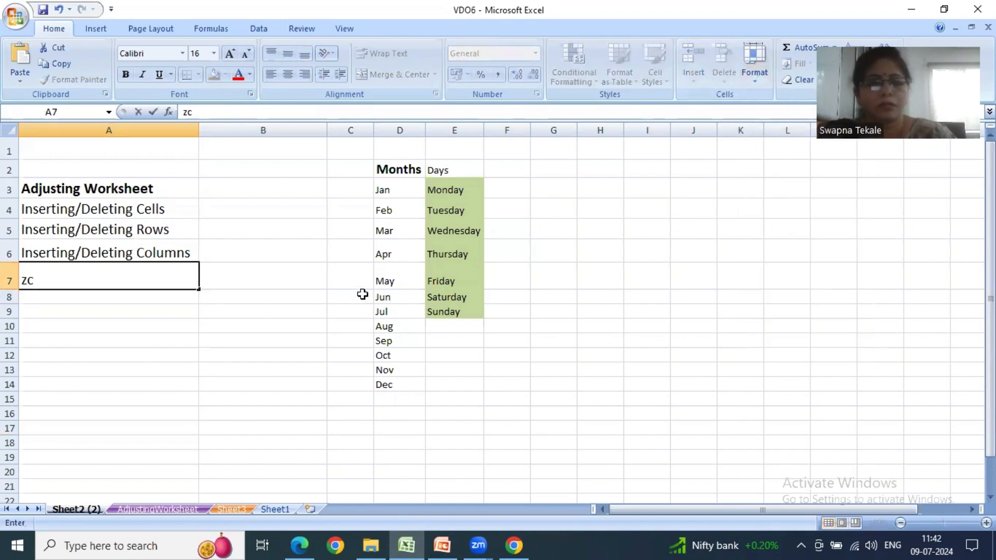
key("ctrl+z")
type("ZC")
left_click(312, 294)
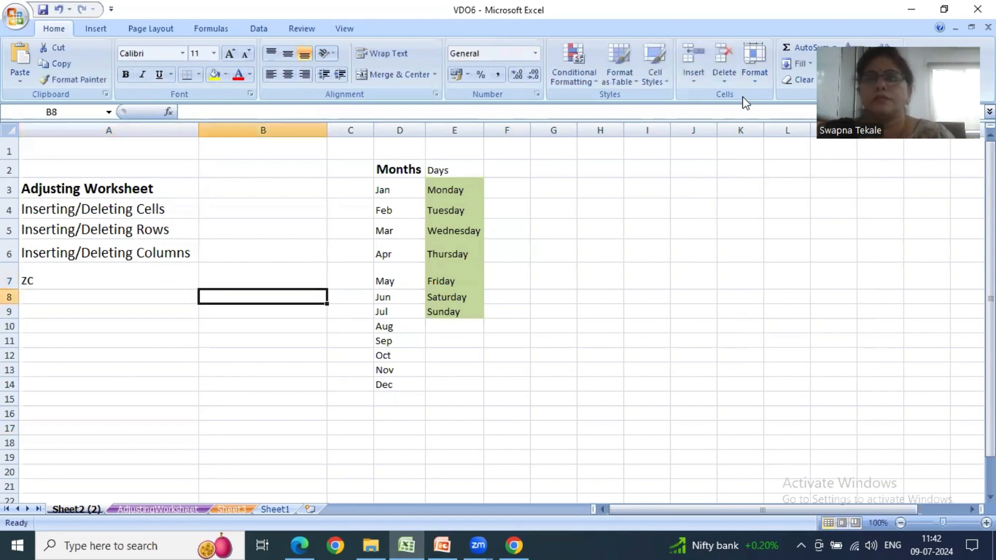
- Turn Lock Cell back on for cell A7
left_click(124, 266)
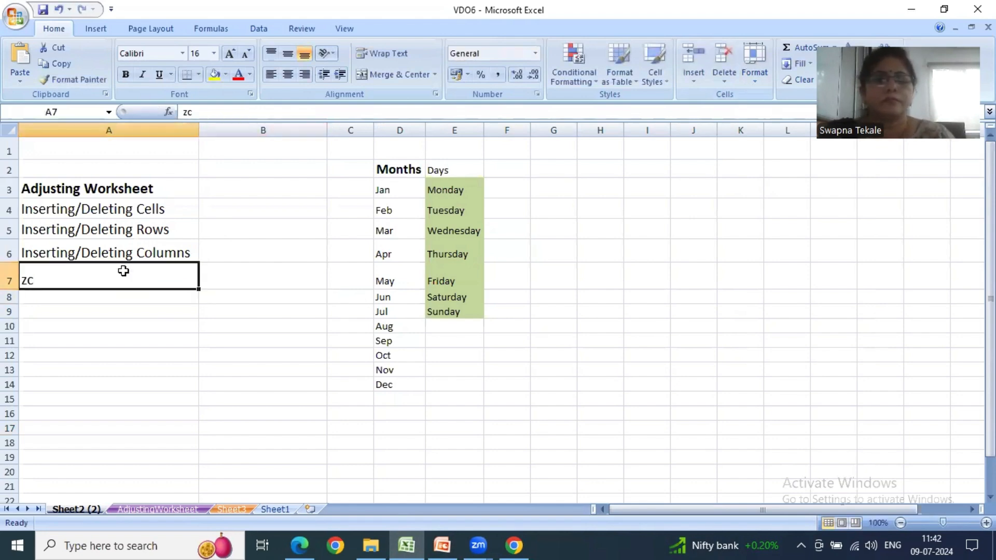
left_click(765, 74)
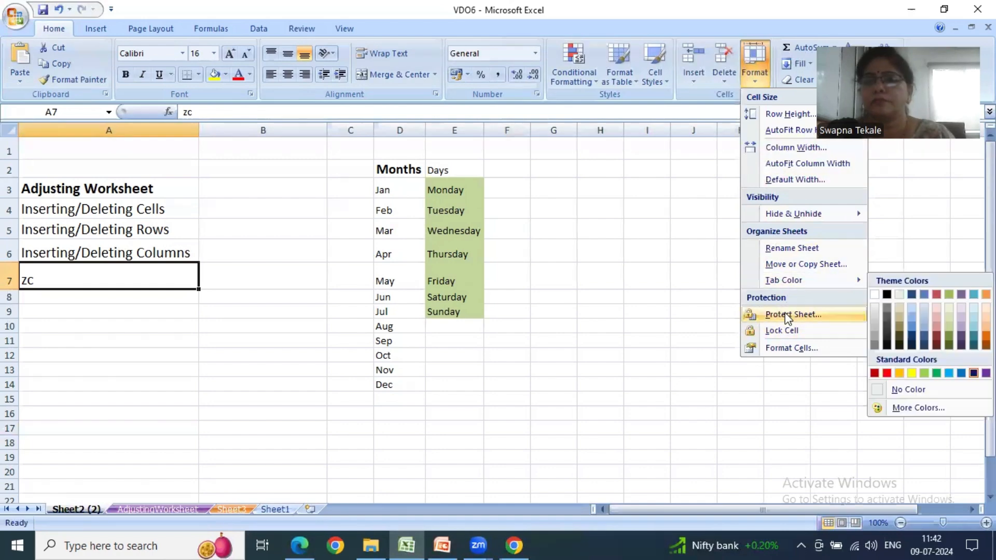
left_click(786, 333)
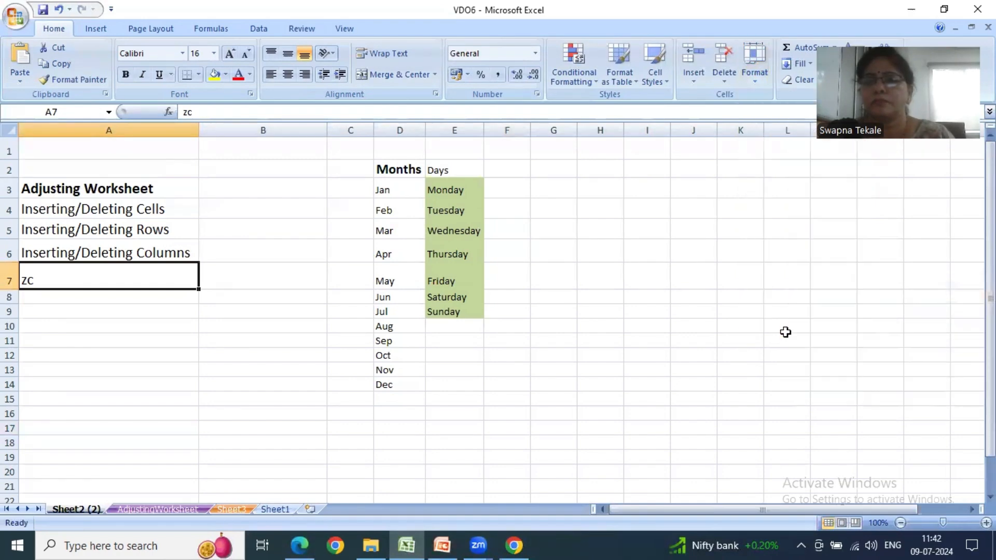
- Examine the Number, Alignment, Font, Border and Fill options in Format Cells for cell K8, leave without changes and select cell B7
left_click(744, 298)
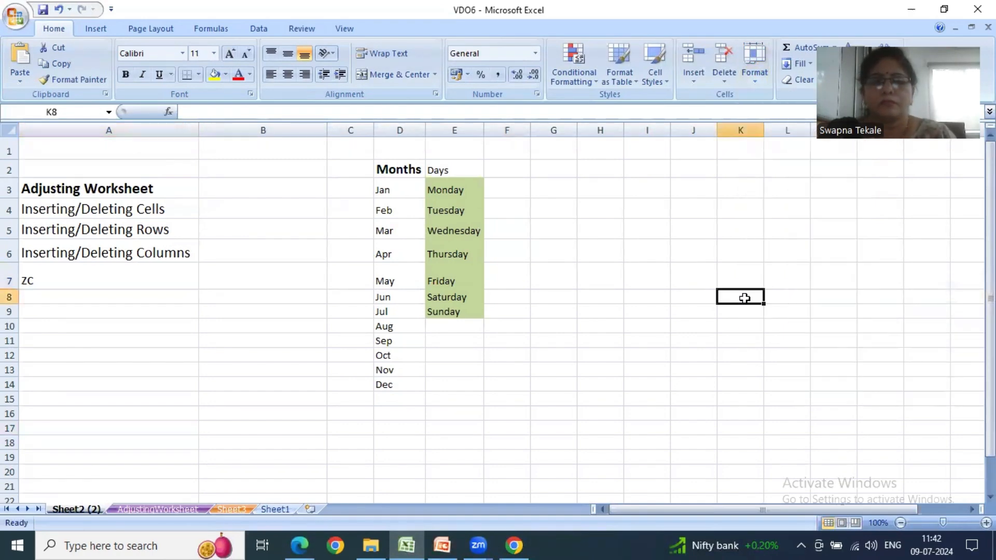
left_click(753, 82)
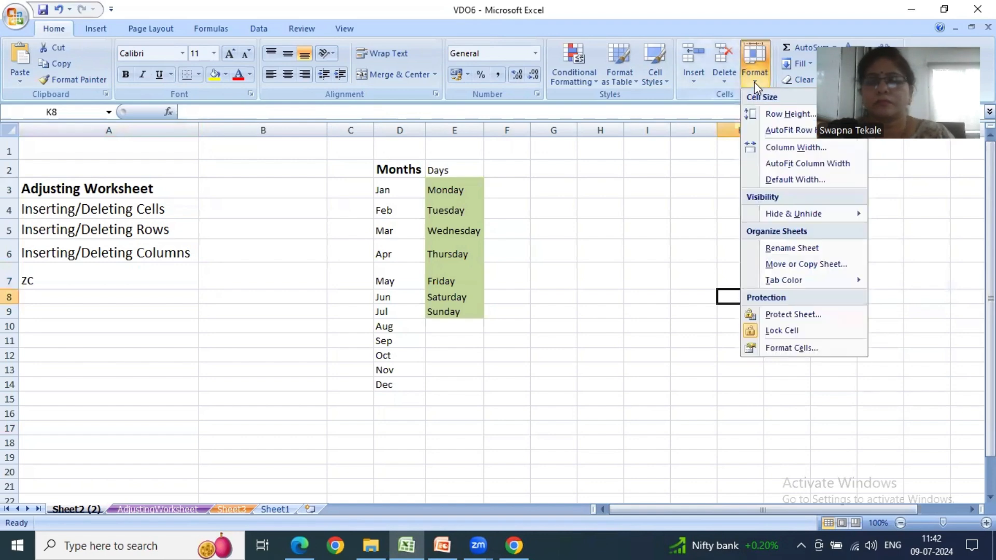
left_click(811, 354)
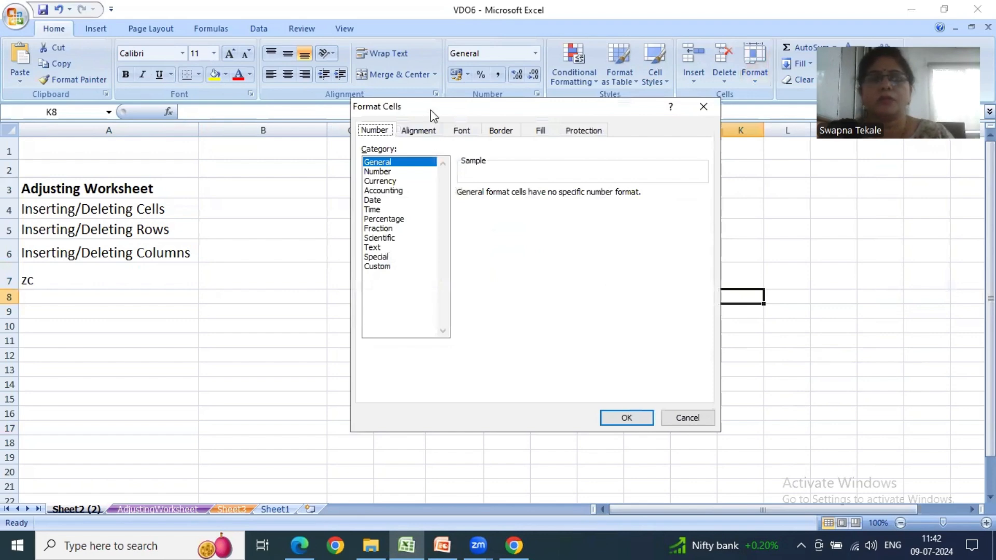
left_click_drag(433, 114, 415, 107)
left_click(409, 125)
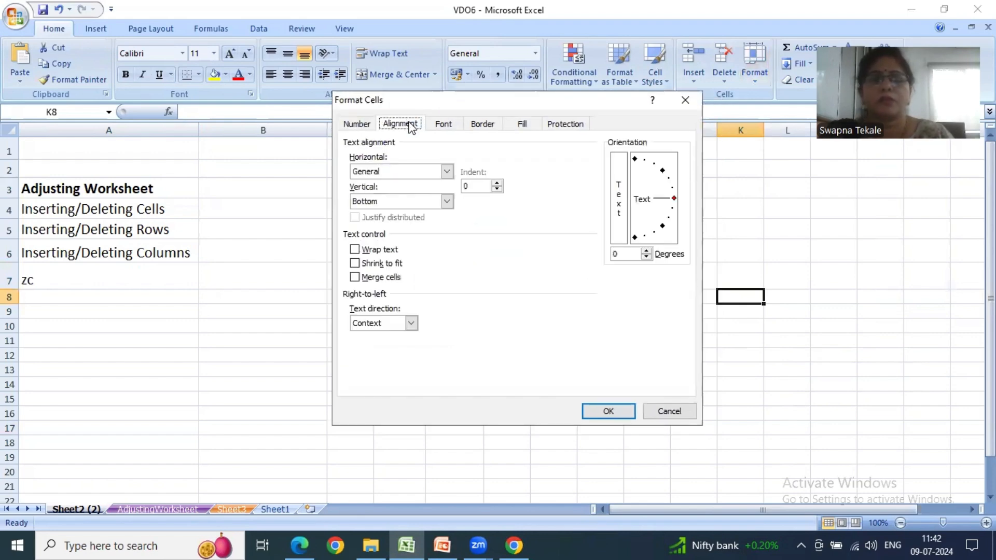
left_click(366, 124)
left_click(404, 124)
left_click(456, 124)
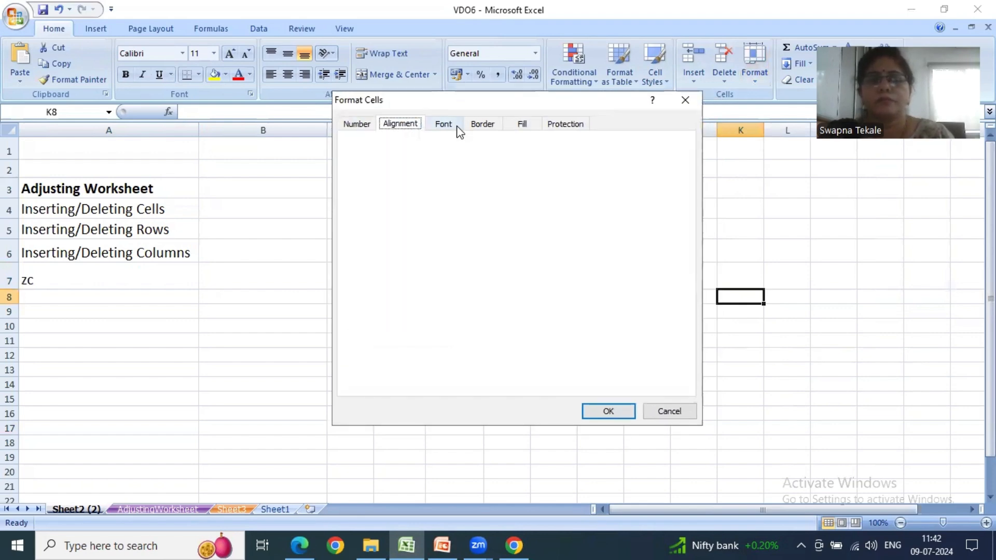
left_click(484, 127)
left_click(522, 126)
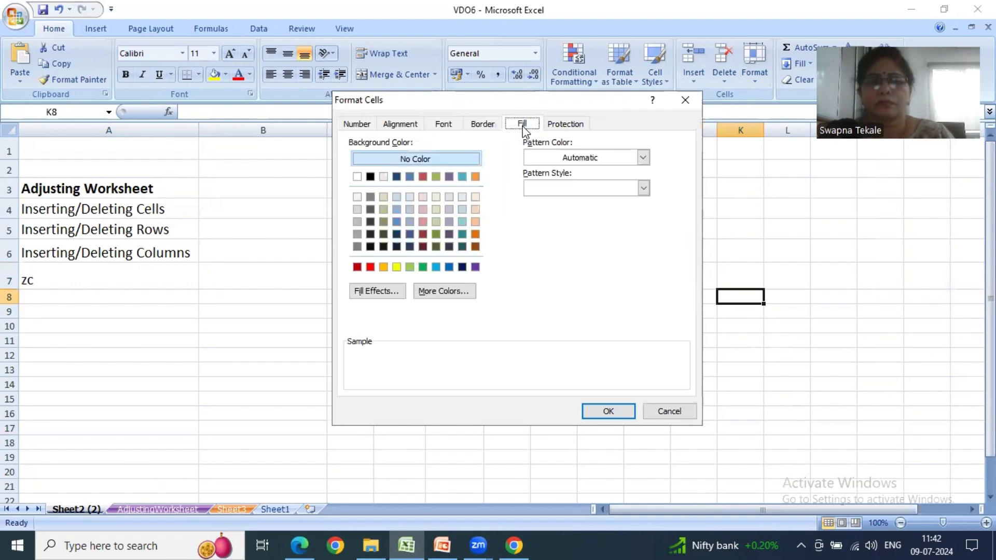
left_click(357, 125)
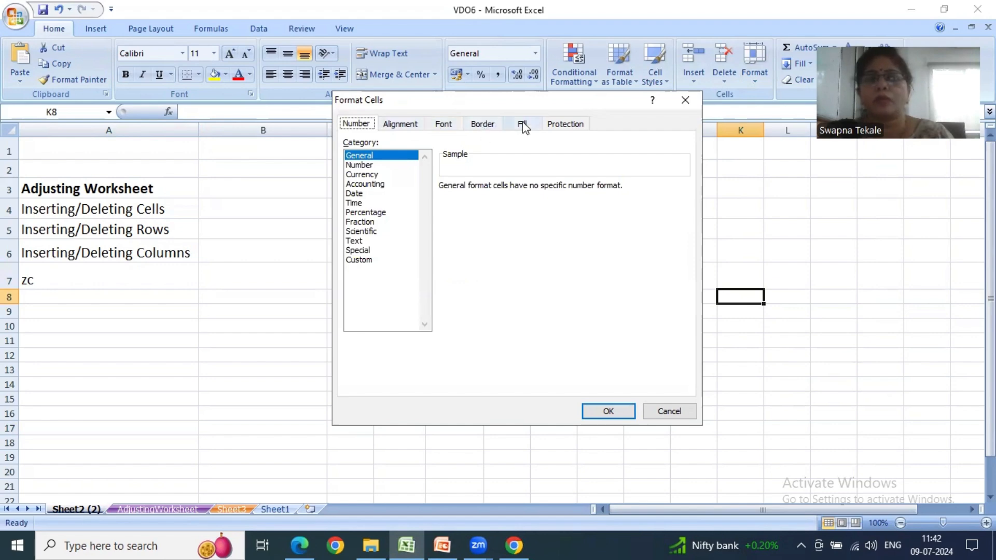
left_click(685, 104)
left_click(203, 274)
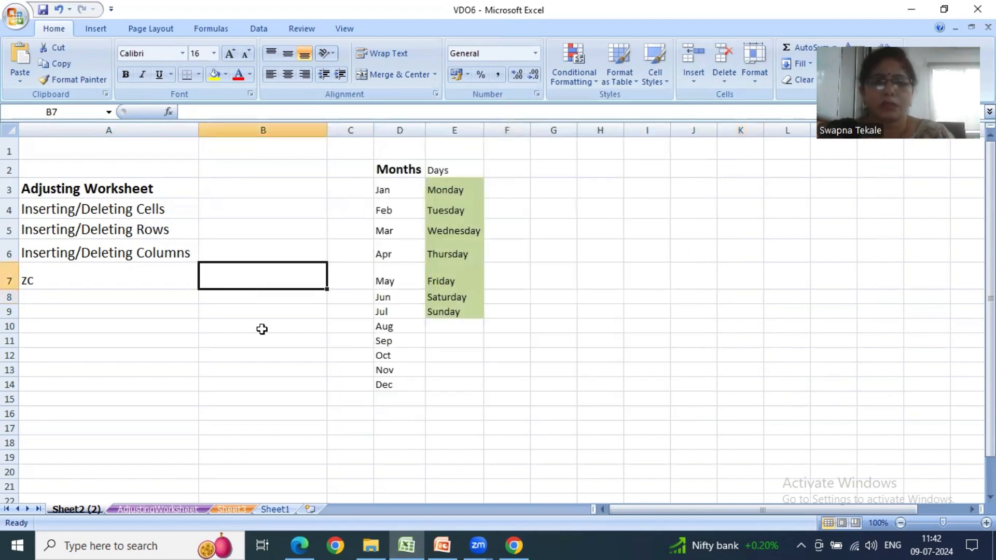
- Switch to the PowerPoint presentation, review slide 3 and the Cells Group slide, and open the empty slide 5 with its content placeholder active
left_click(442, 545)
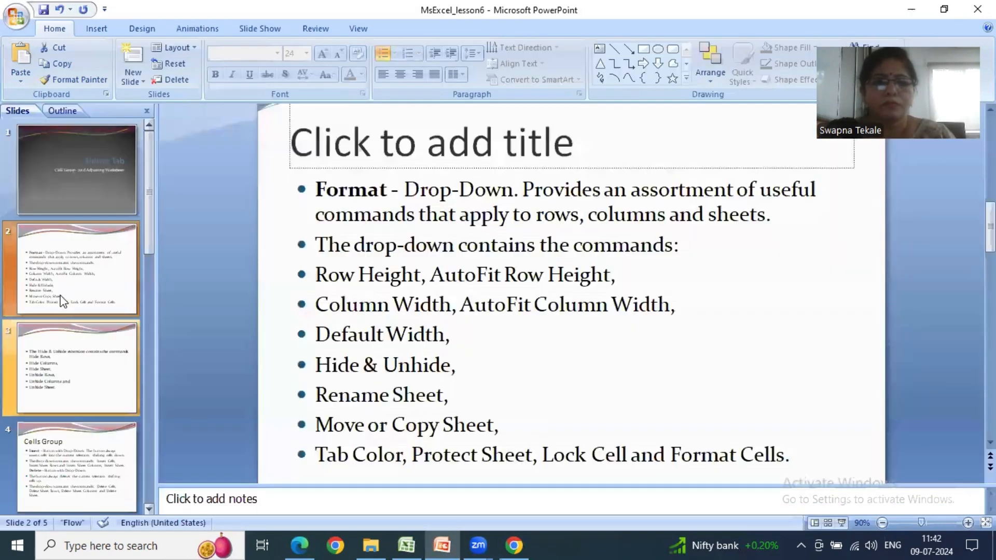
left_click(83, 375)
left_click(85, 456)
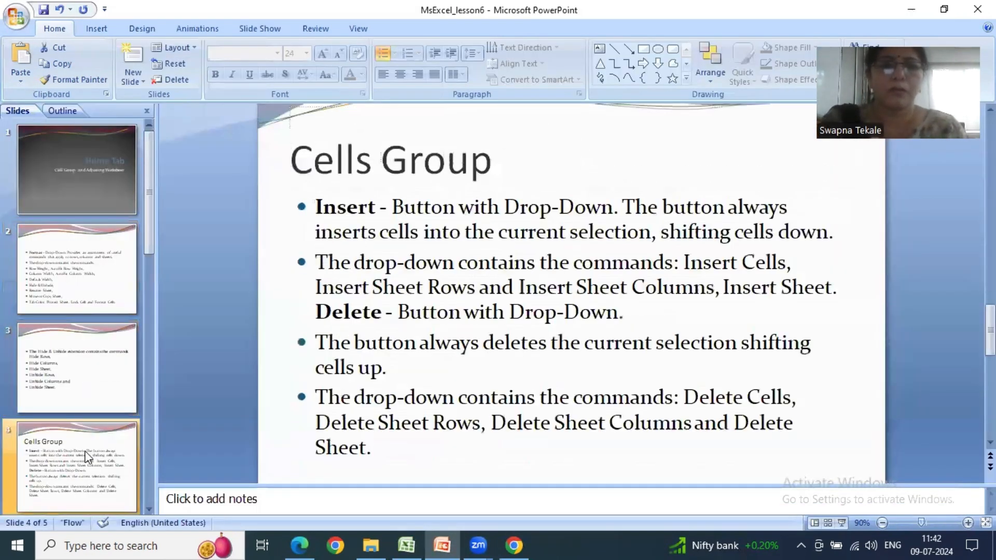
left_click(147, 515)
left_click(115, 488)
left_click(370, 276)
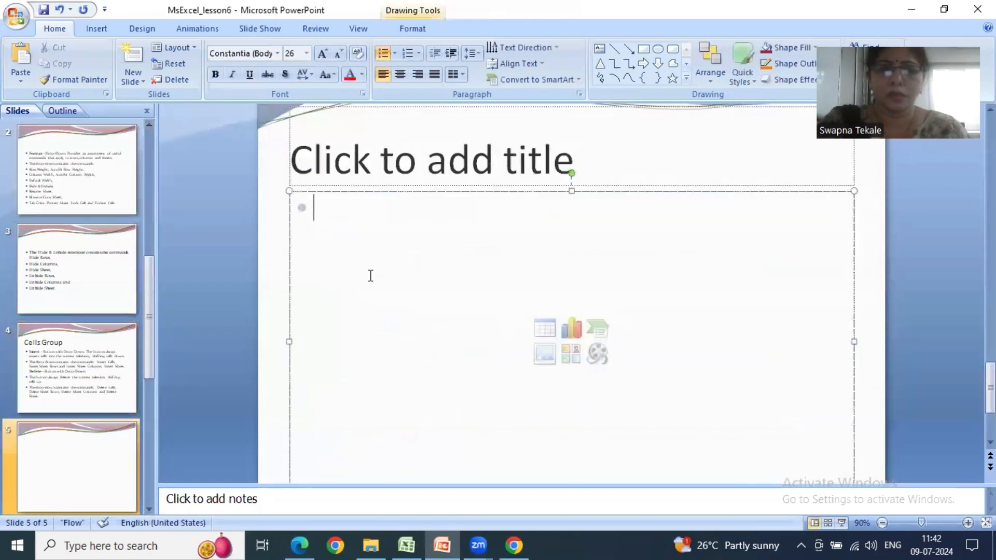